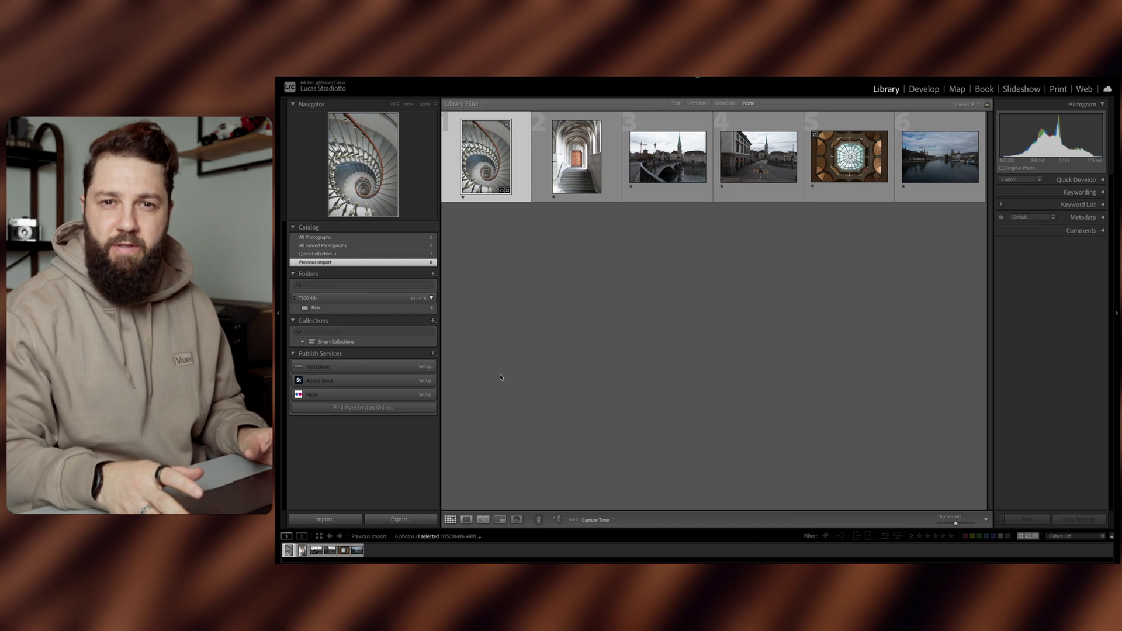
Open the spiral staircase photo for developing, preview the available presets and apply the second curves preset from the User Presets group.
key(super+4)
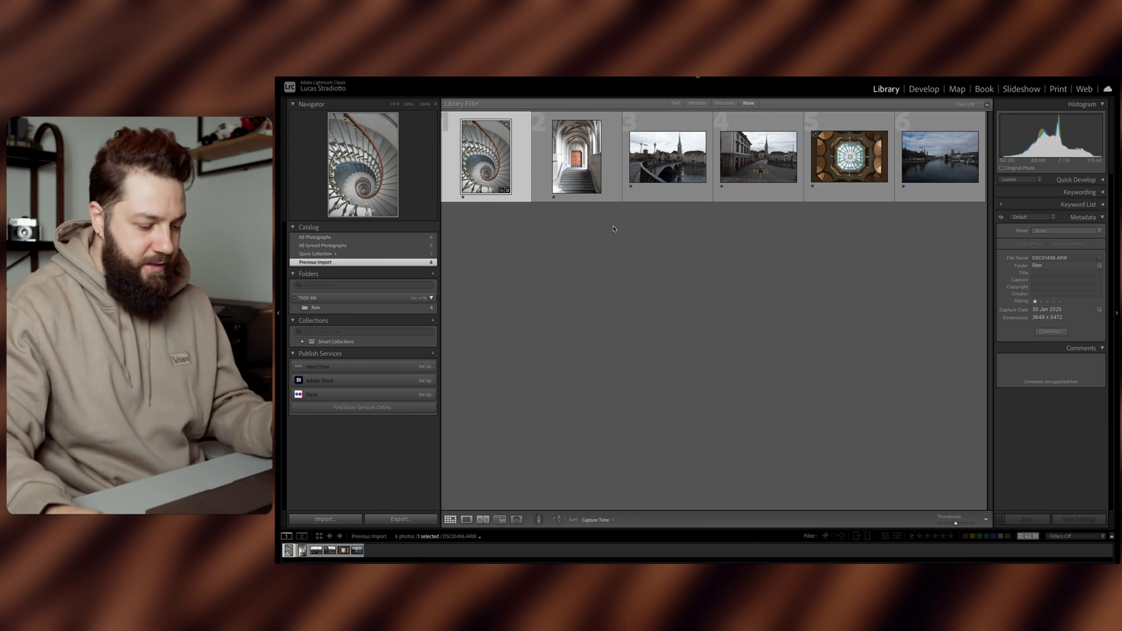
key(d)
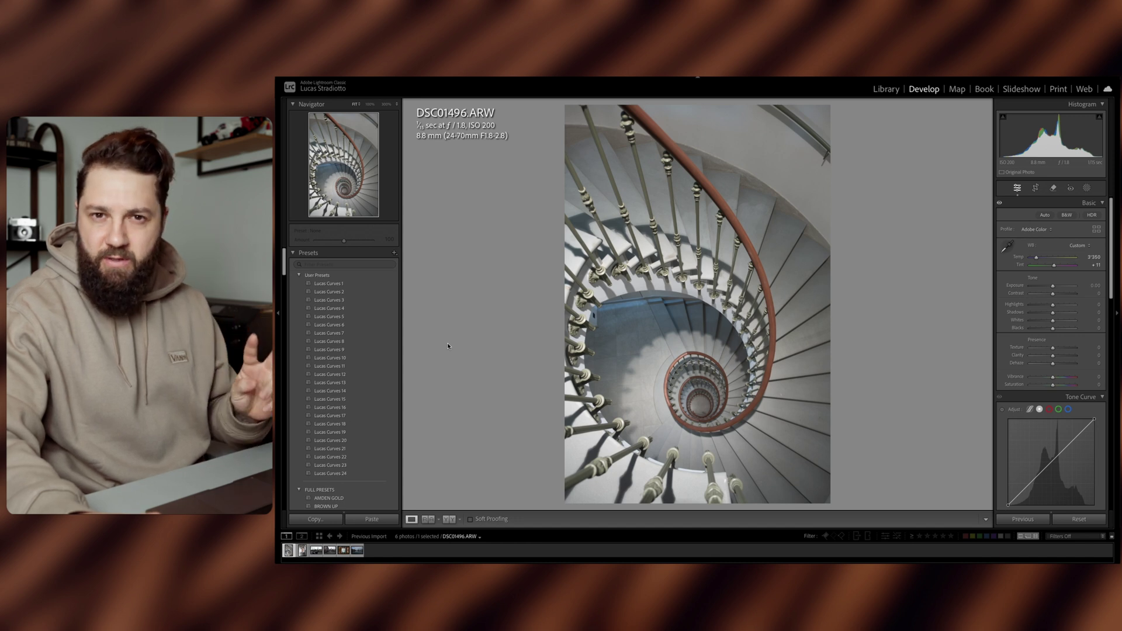
scroll(352, 274, down, 1)
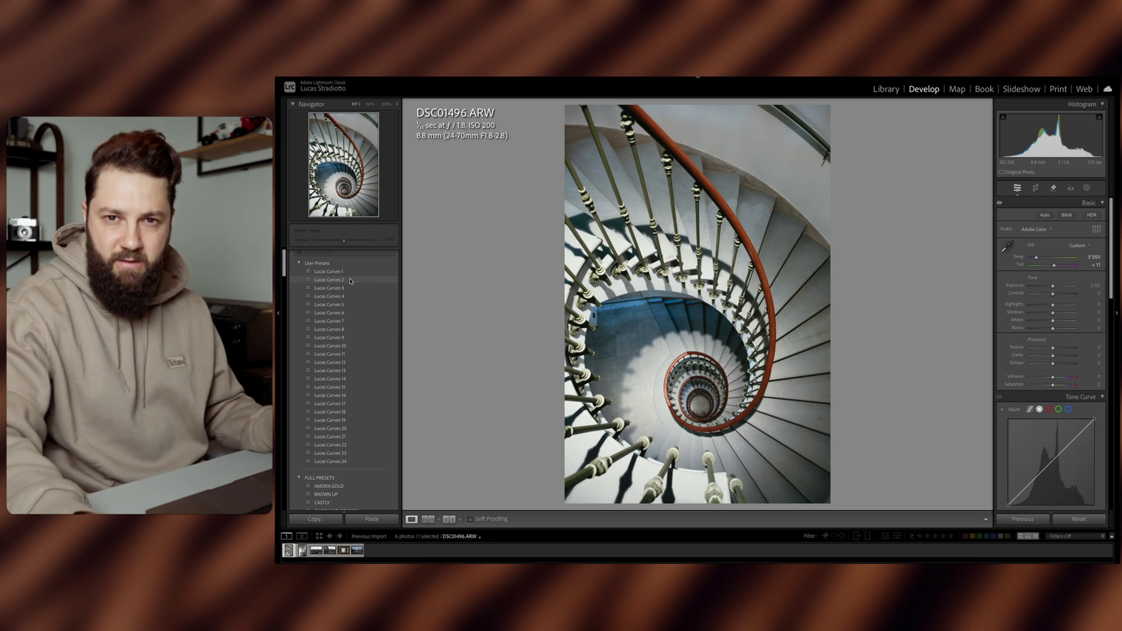
scroll(352, 298, down, 5)
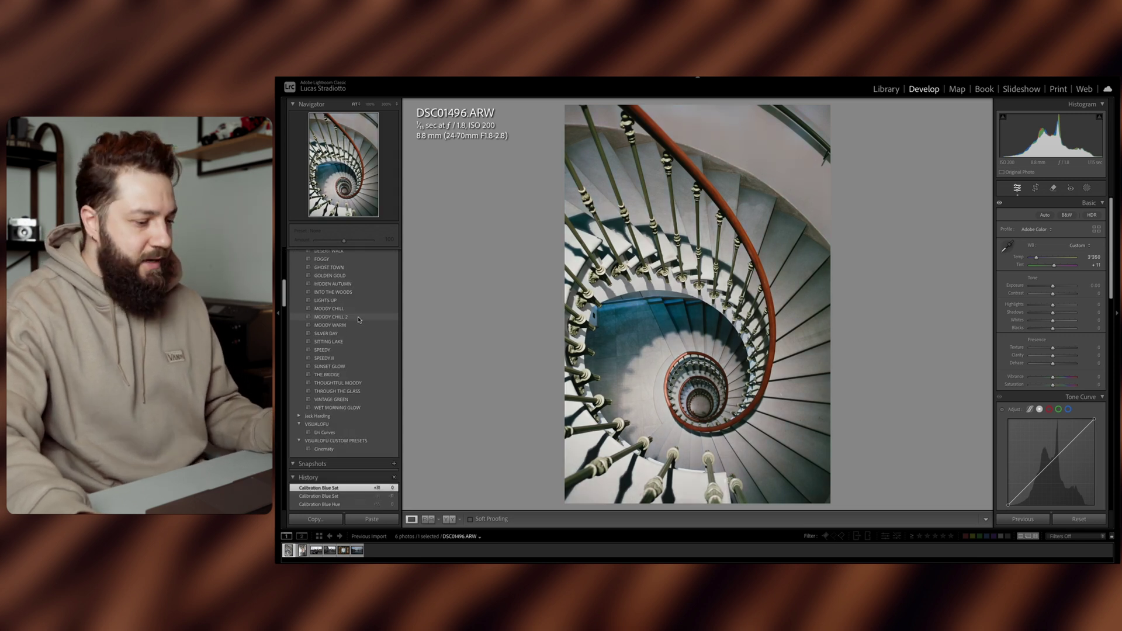
scroll(350, 304, up, 1)
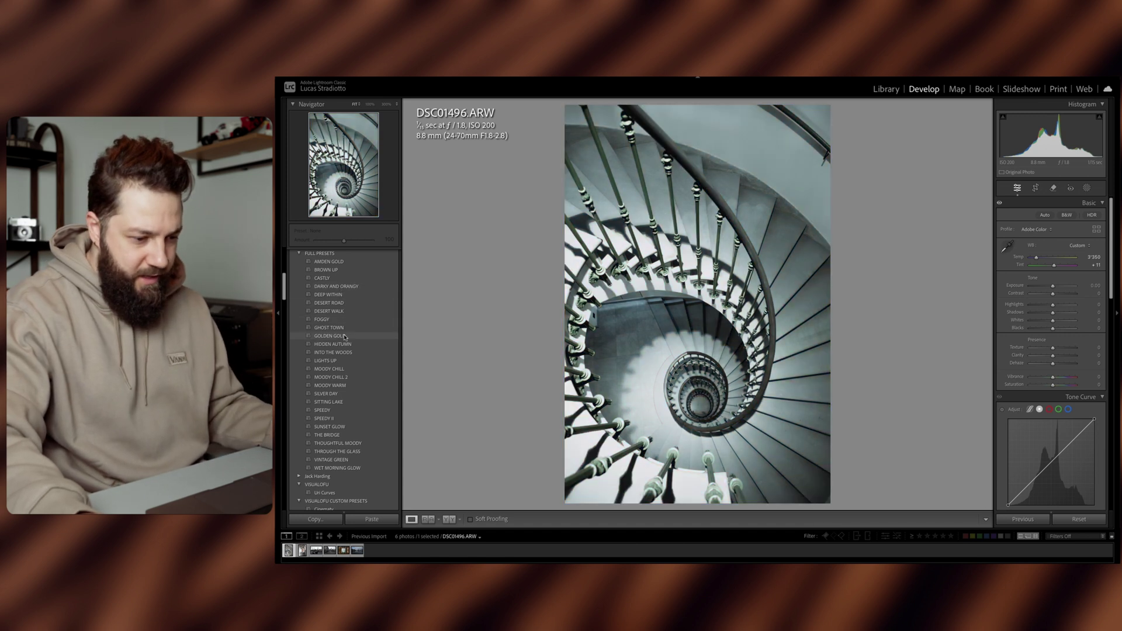
scroll(346, 337, up, 5)
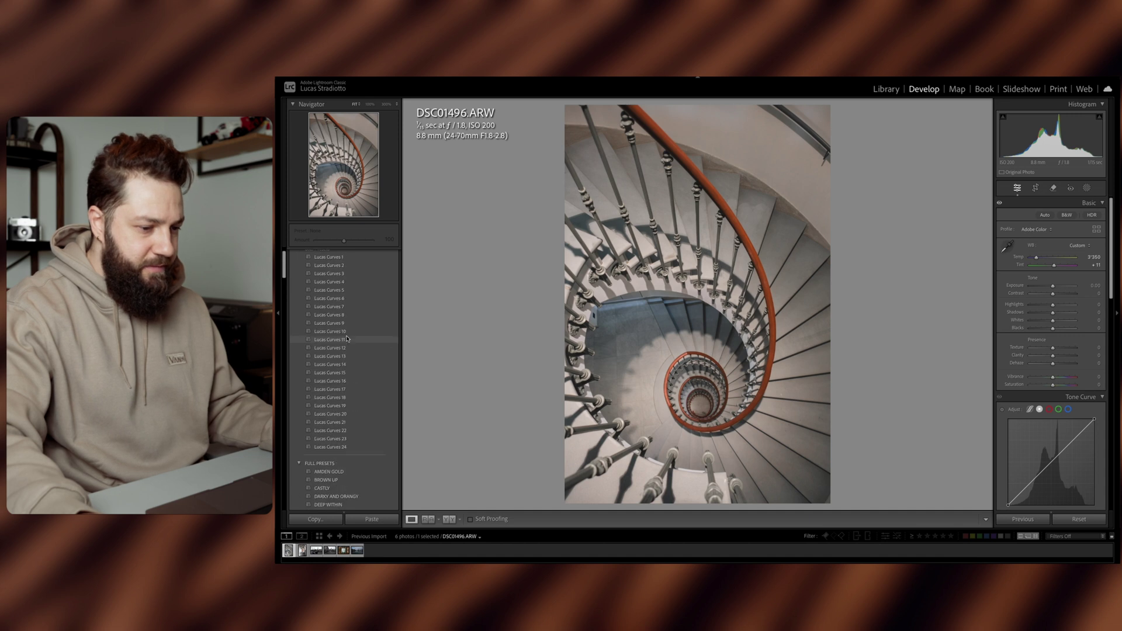
scroll(346, 338, up, 1)
click(336, 292)
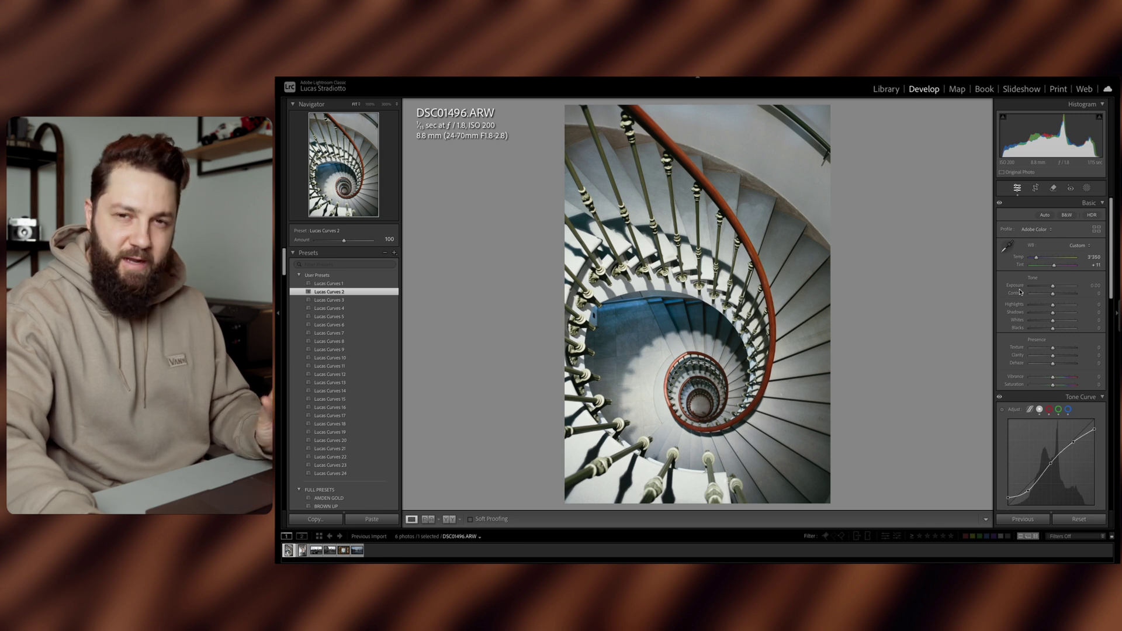
Warm the temperature slightly, set contrast to -25, highlights -50, shadows +25, whites -25 and blacks +20, and lower the vibrance.
drag(1036, 260, 1036, 260)
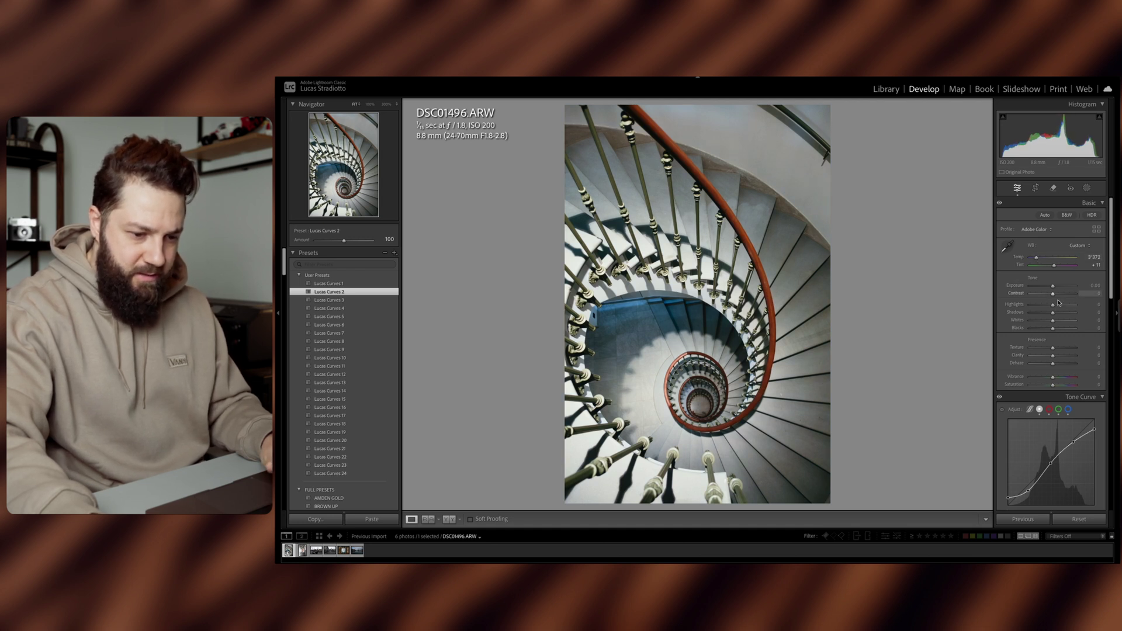
mouse_move(1053, 296)
mouse_down()
mouse_move(1041, 304)
mouse_move(1059, 314)
mouse_up()
drag(1052, 377, 1049, 379)
drag(1052, 319, 1056, 328)
Set the tone curve's endpoints to full black and white, shadow point to 66/40 and highlight point to 184/196, and compare with the original.
scroll(1050, 319, down, 1)
scroll(1050, 319, down, 3)
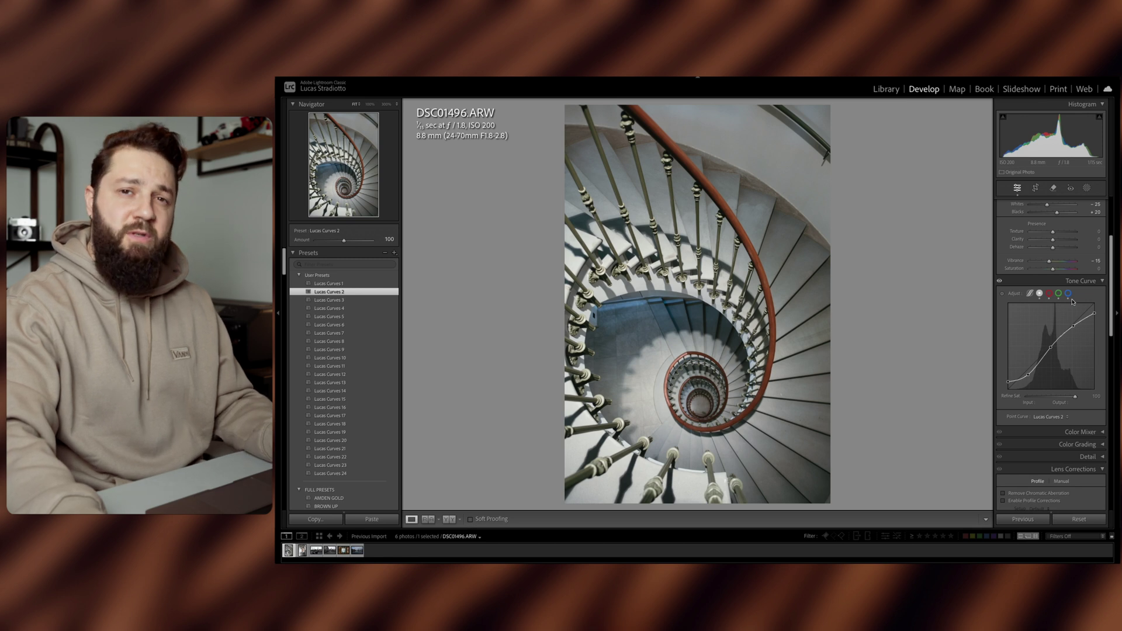
drag(1008, 382, 1007, 387)
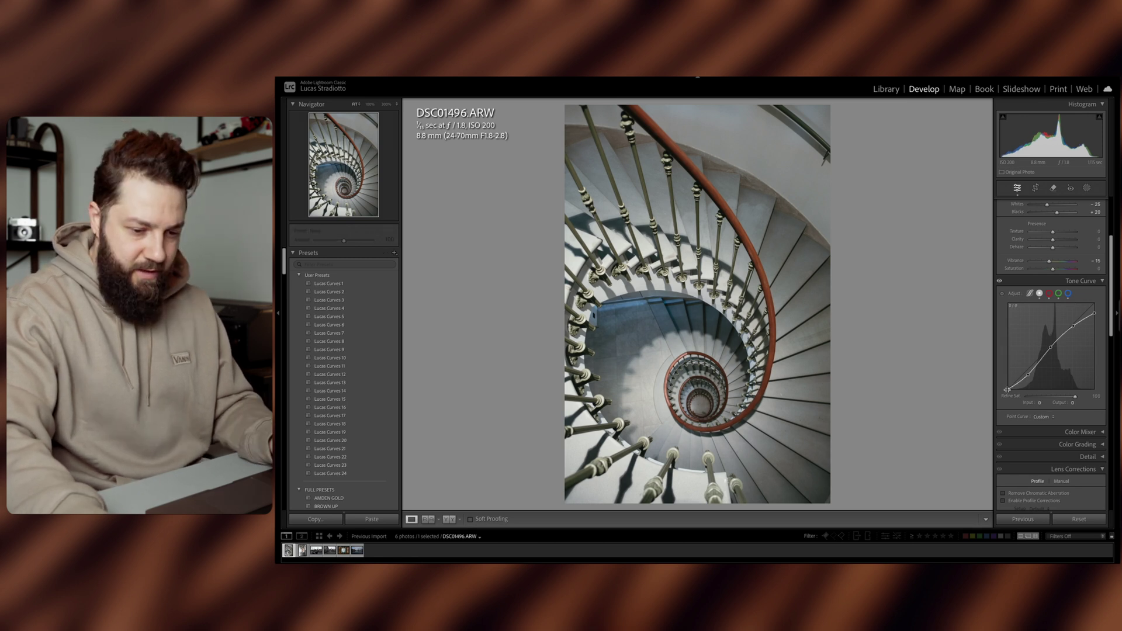
drag(1094, 313, 1095, 302)
drag(1027, 375, 1030, 378)
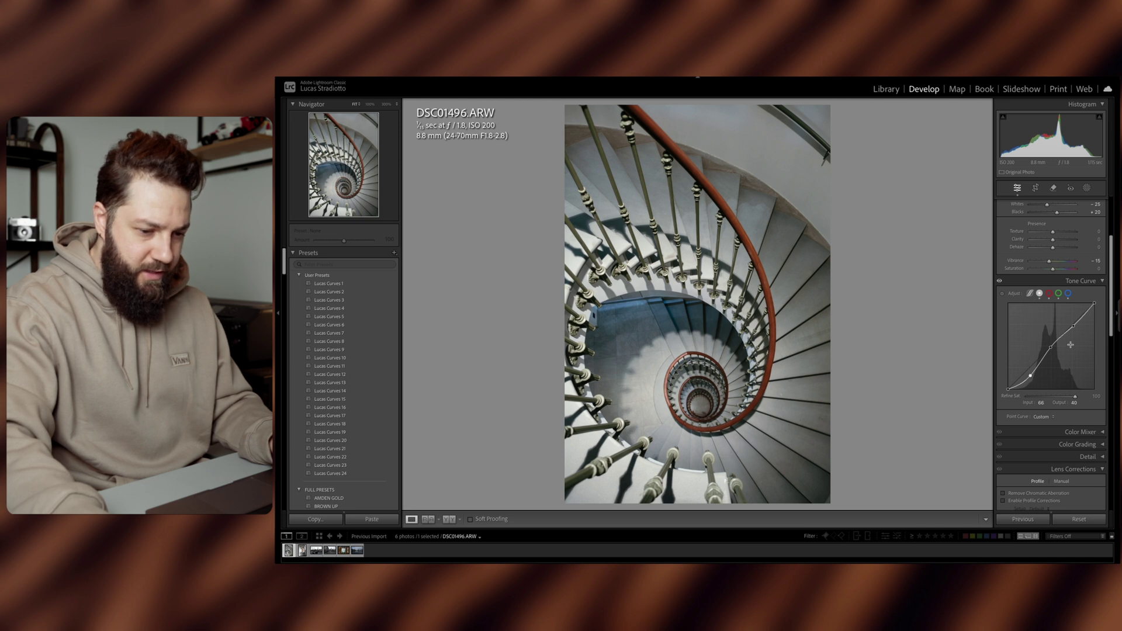
drag(1074, 329, 1071, 325)
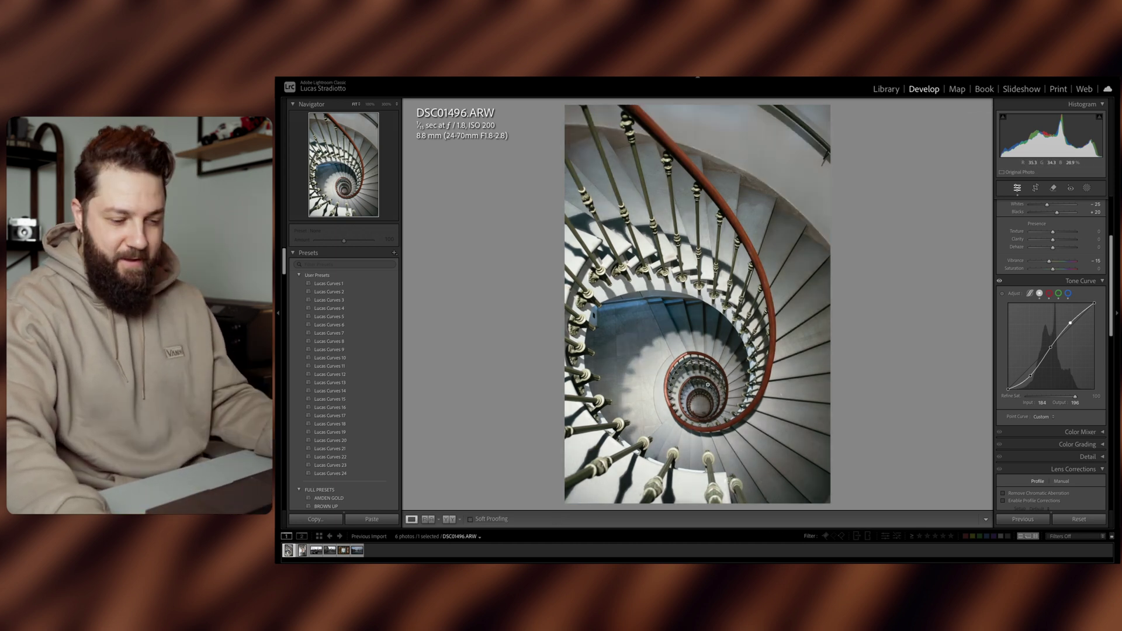
key(backslash)
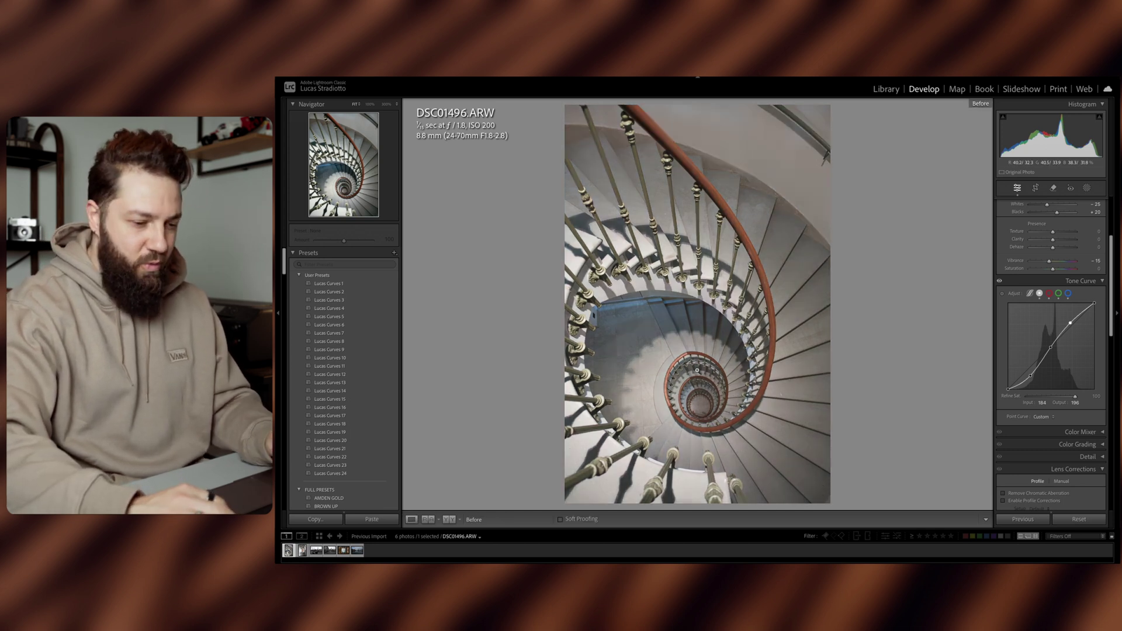
key(backslash)
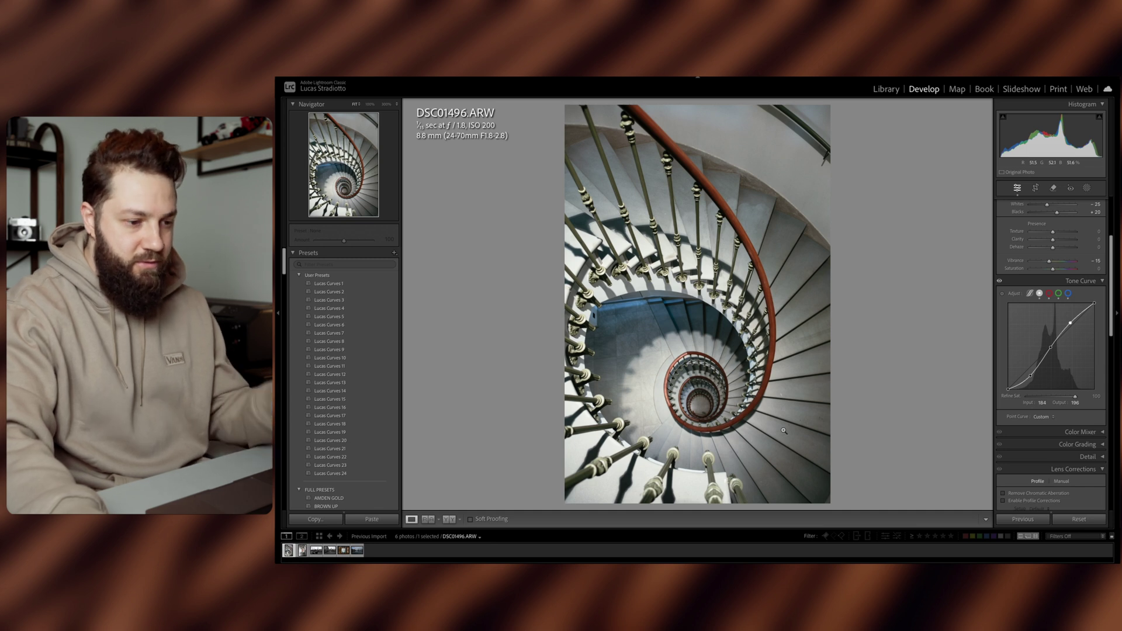
Collapse the Tone Curve settings and expand the Color Mixer.
scroll(1052, 292, down, 2)
scroll(1052, 293, up, 1)
click(1098, 256)
click(1079, 266)
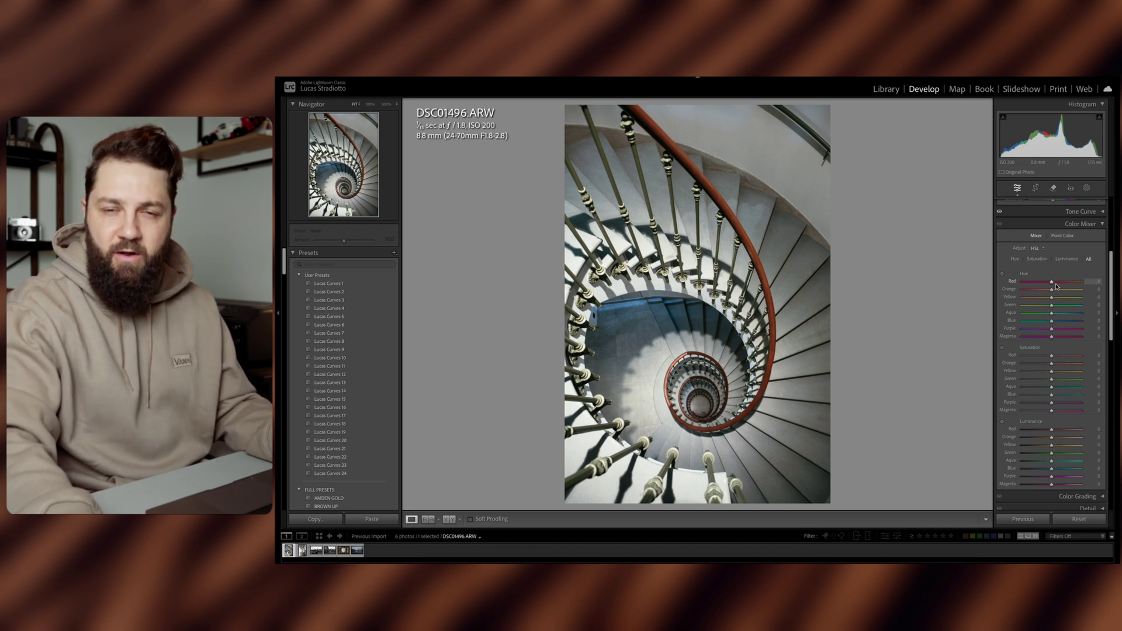
Try extreme shifts of the orange saturation and orange luminance in the Color Mixer, resetting each one.
mouse_move(1051, 367)
mouse_down()
mouse_move(1014, 372)
mouse_move(1040, 372)
mouse_up()
drag(1051, 370, 1103, 367)
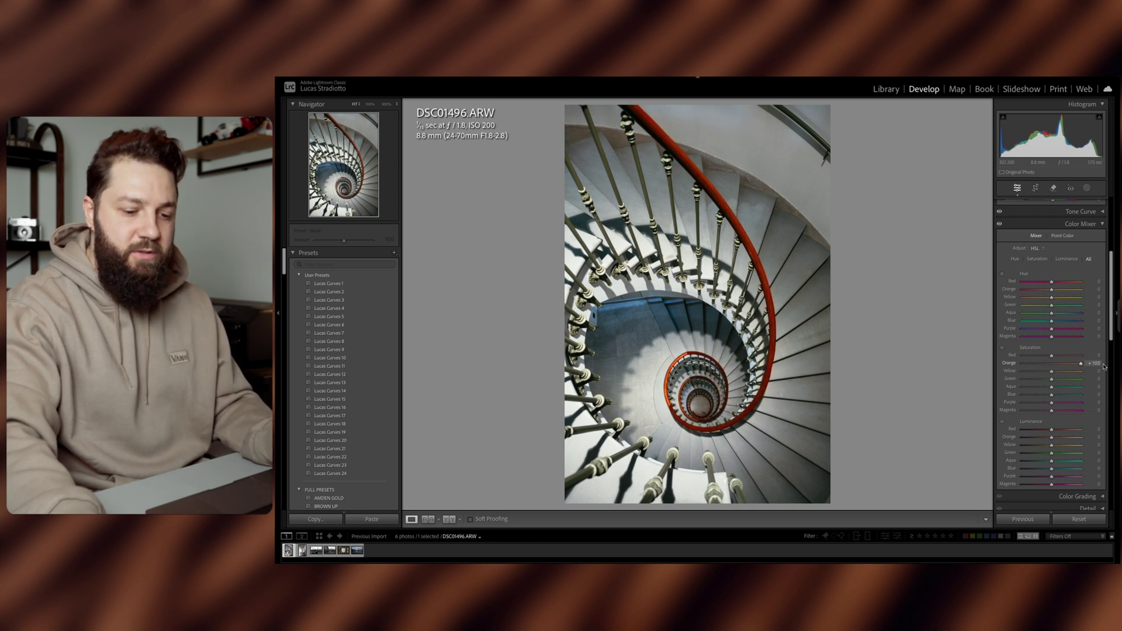
double_click(1104, 366)
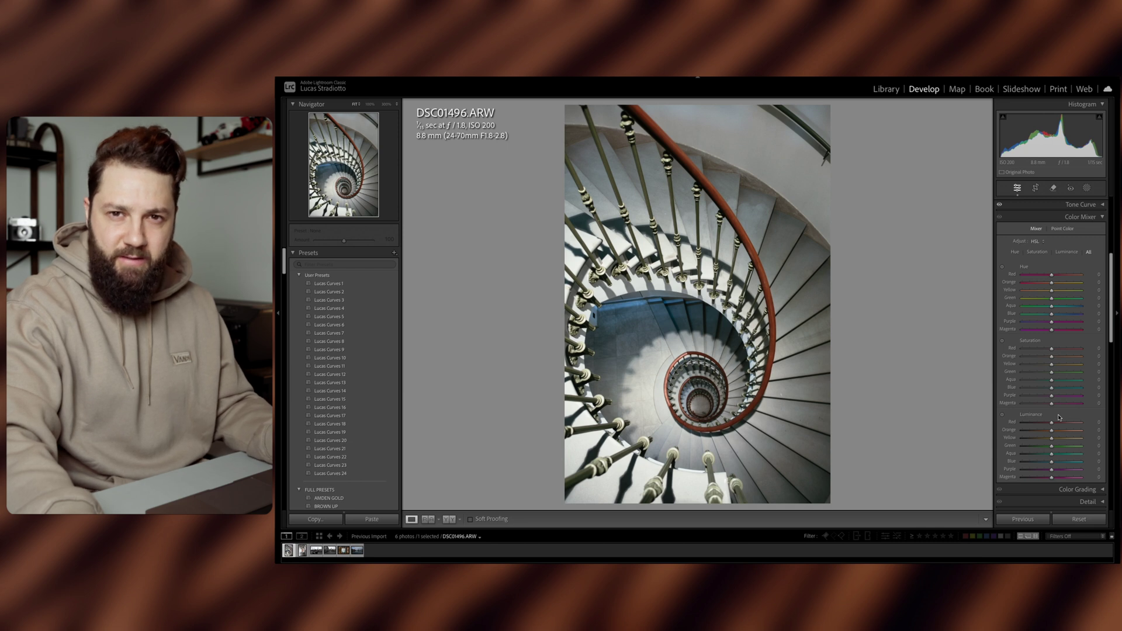
drag(1052, 432, 1024, 433)
double_click(1023, 434)
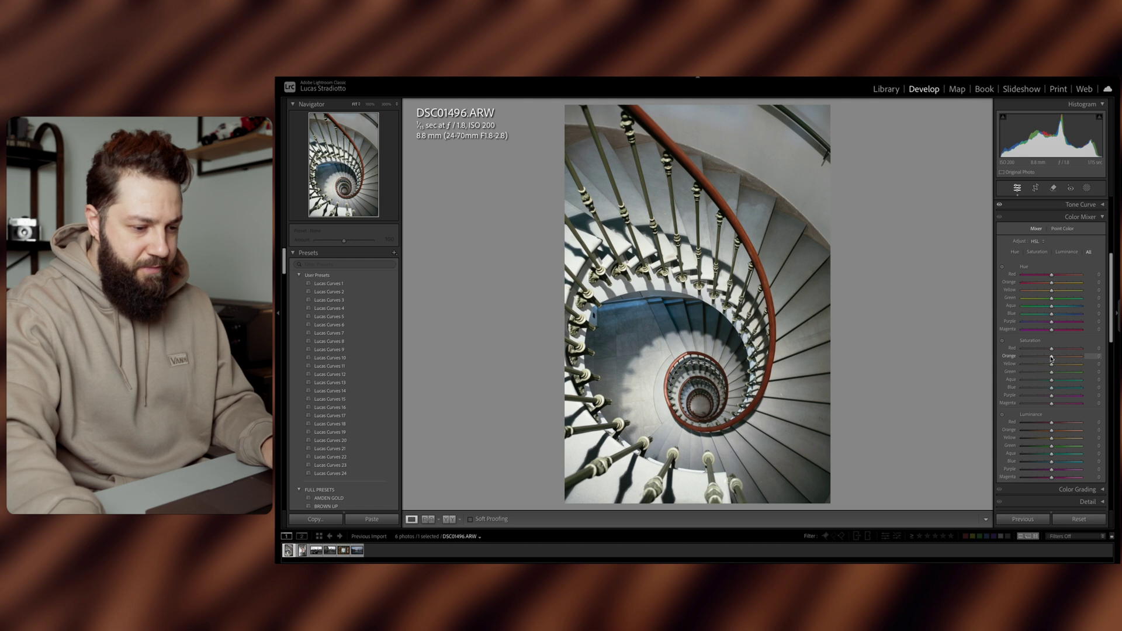
Raise the orange saturation to +15, slightly lower yellow and strongly desaturate blue, and compare the result with the original.
drag(1056, 357, 1056, 358)
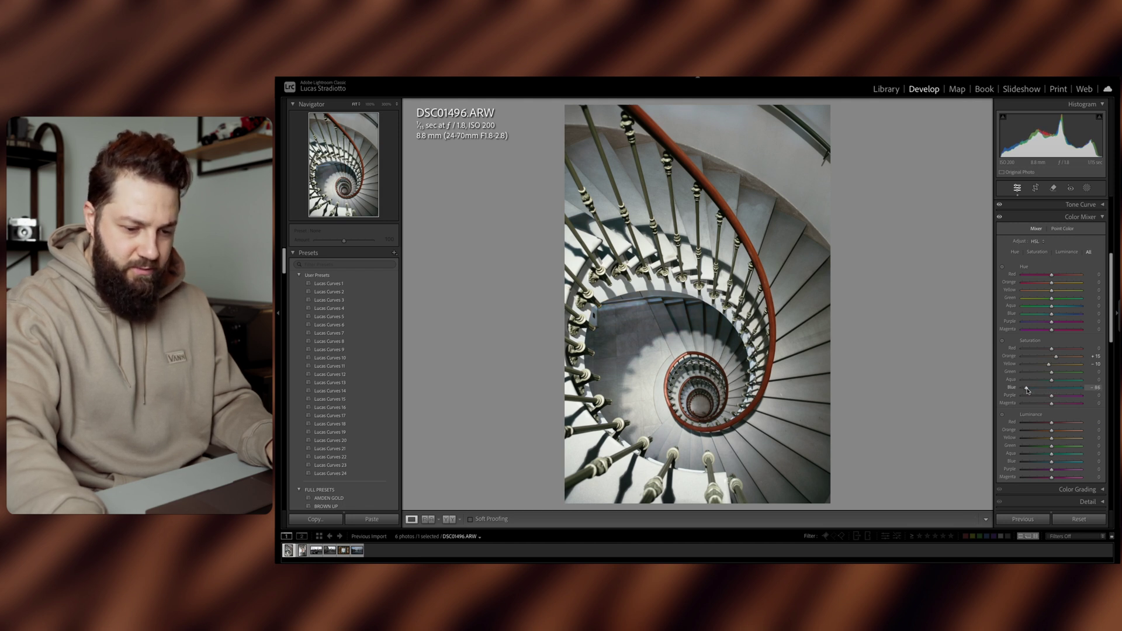
key(backslash)
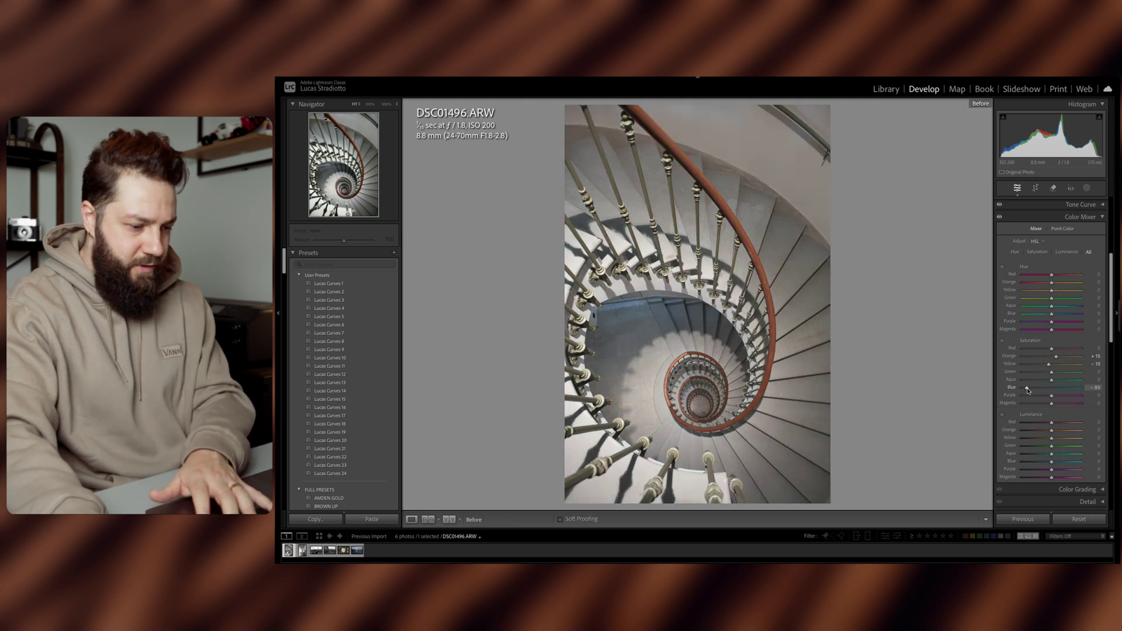
key(backslash)
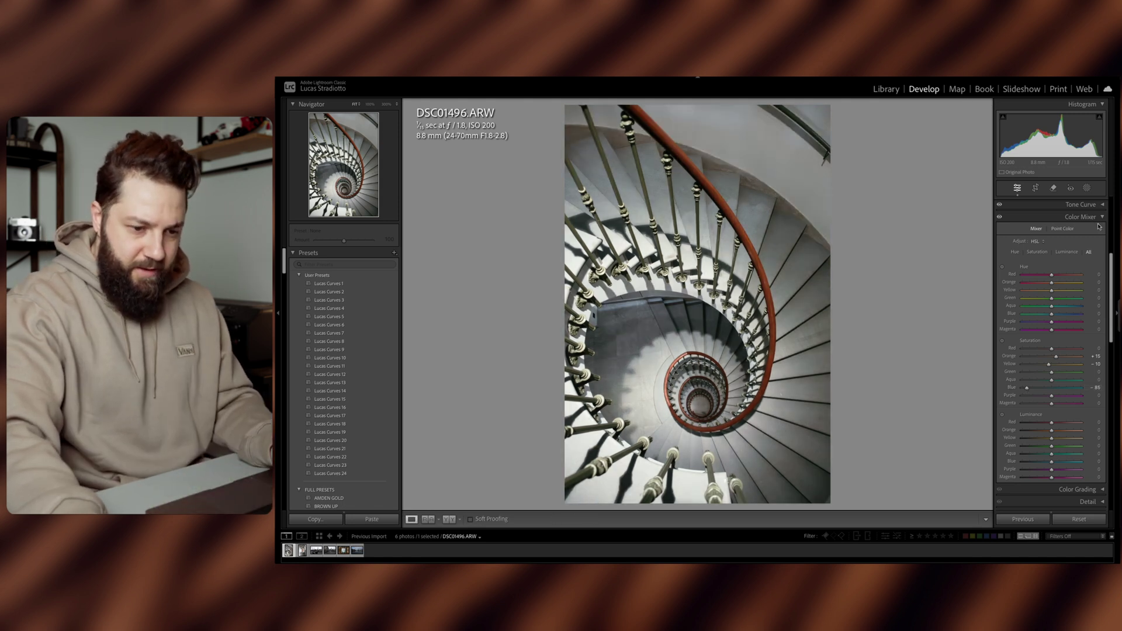
Replace the Color Mixer view with Color Grading and tint the shadows with hue 225 at a low saturation.
click(1088, 216)
click(1096, 230)
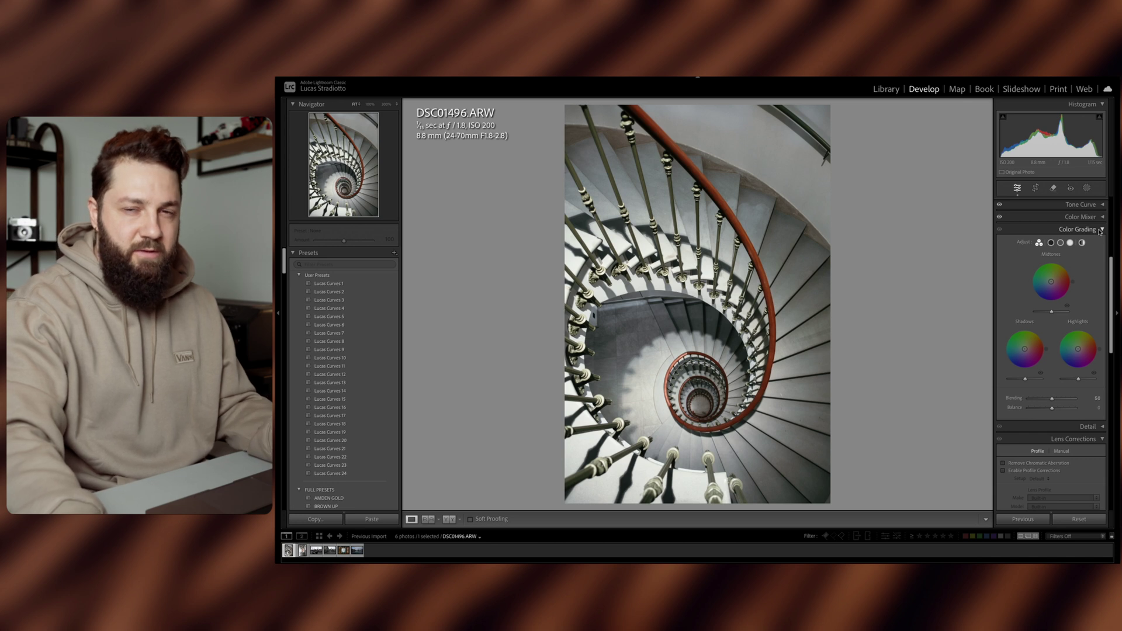
click(1051, 243)
click(1089, 353)
text(228)
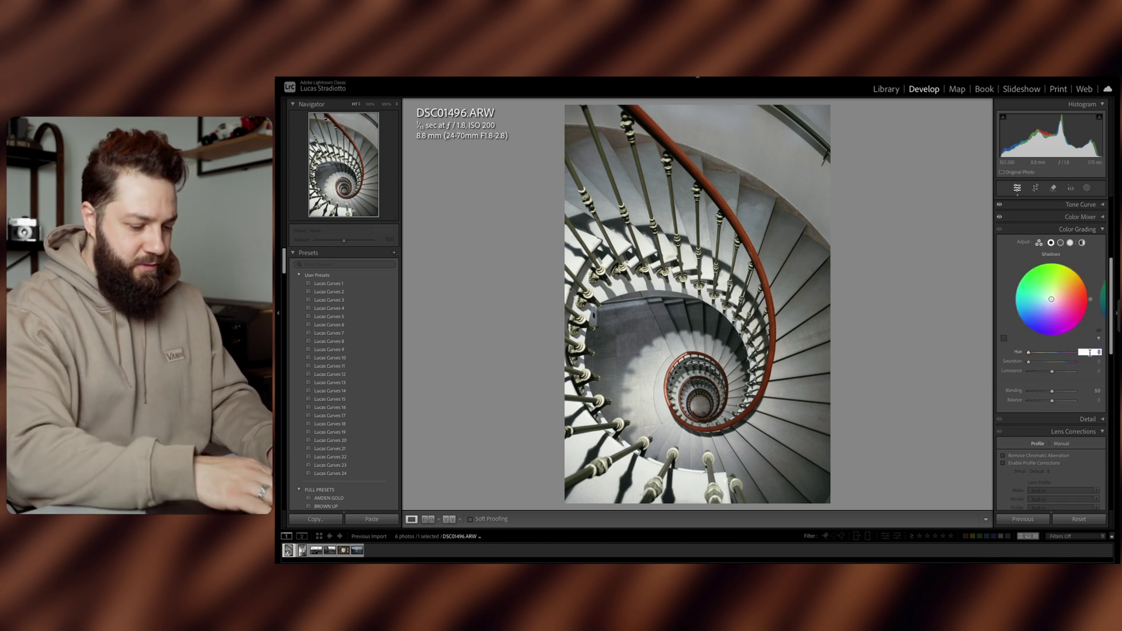
key(Return)
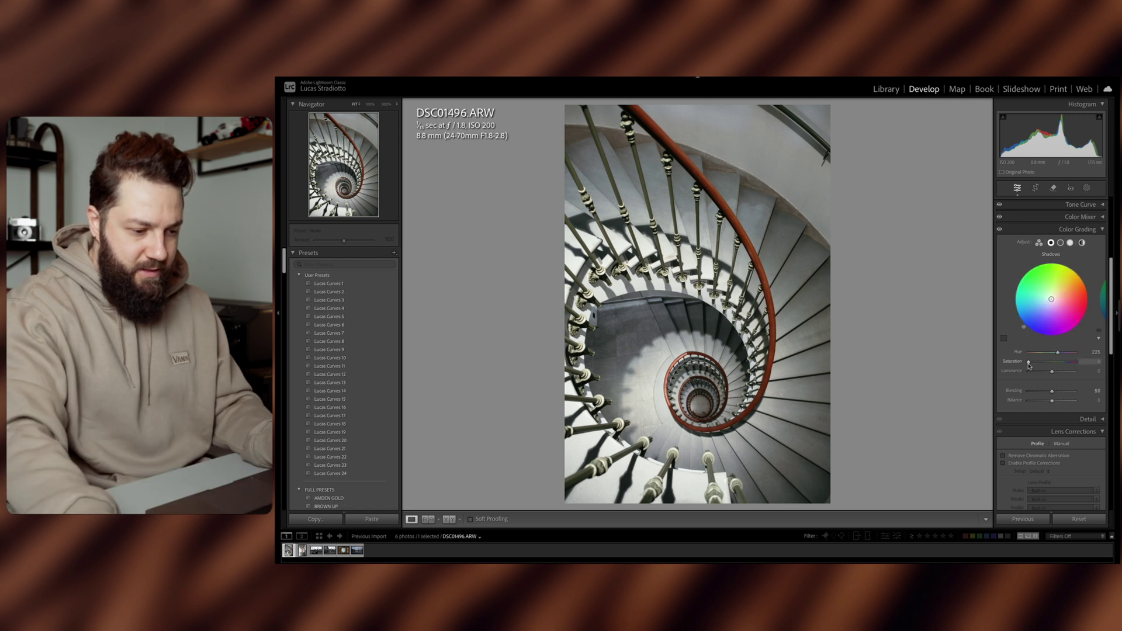
mouse_move(1031, 365)
mouse_down()
mouse_move(1056, 366)
mouse_move(1033, 366)
mouse_up()
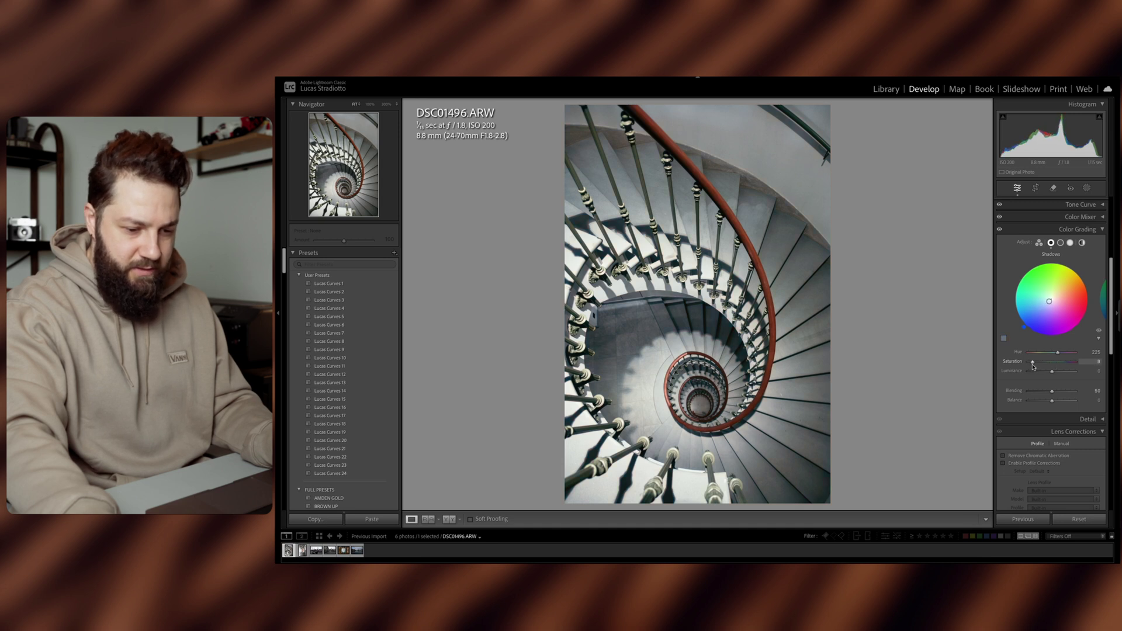
Tint the highlights with a faint warm orange and set the color grading blending to 0.
click(1070, 241)
drag(1028, 351, 1029, 363)
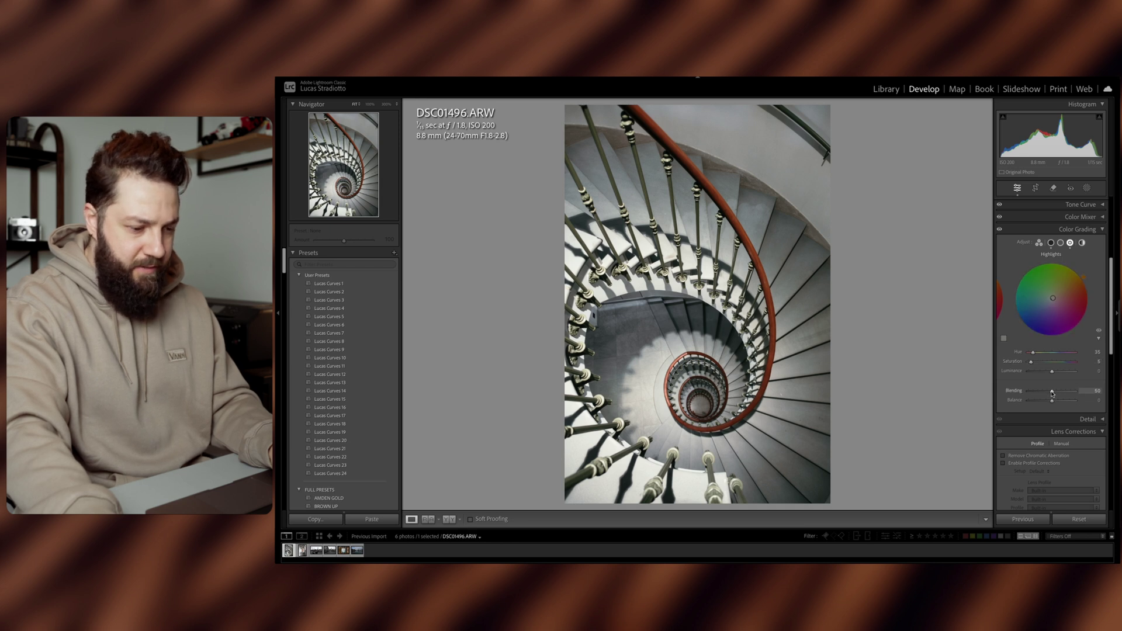
drag(1040, 393, 1031, 392)
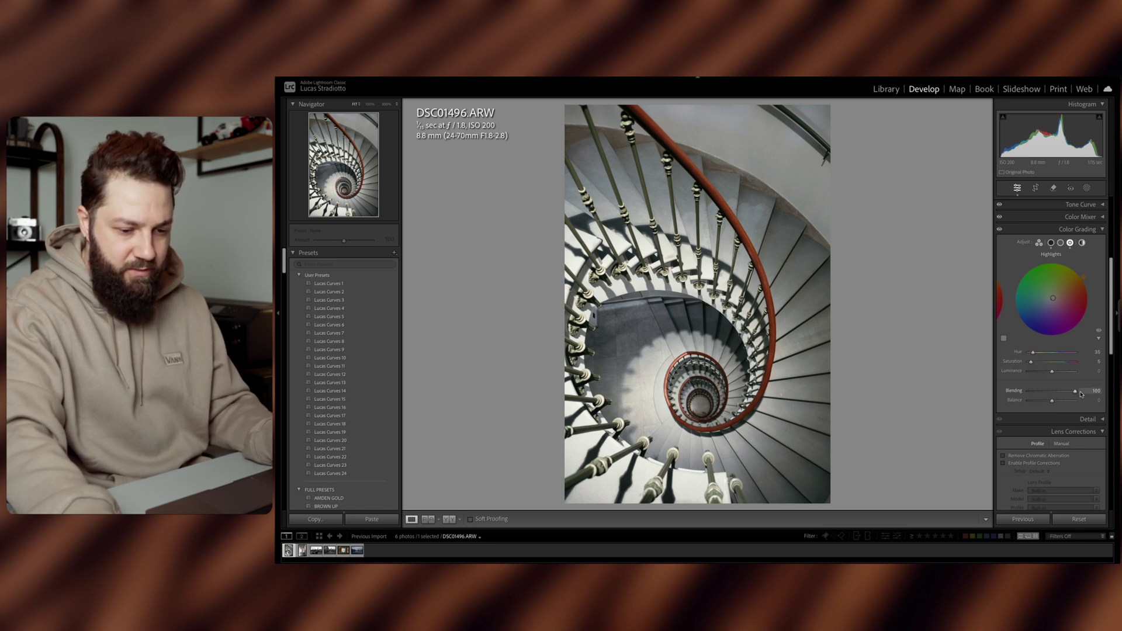
drag(1032, 399, 1019, 400)
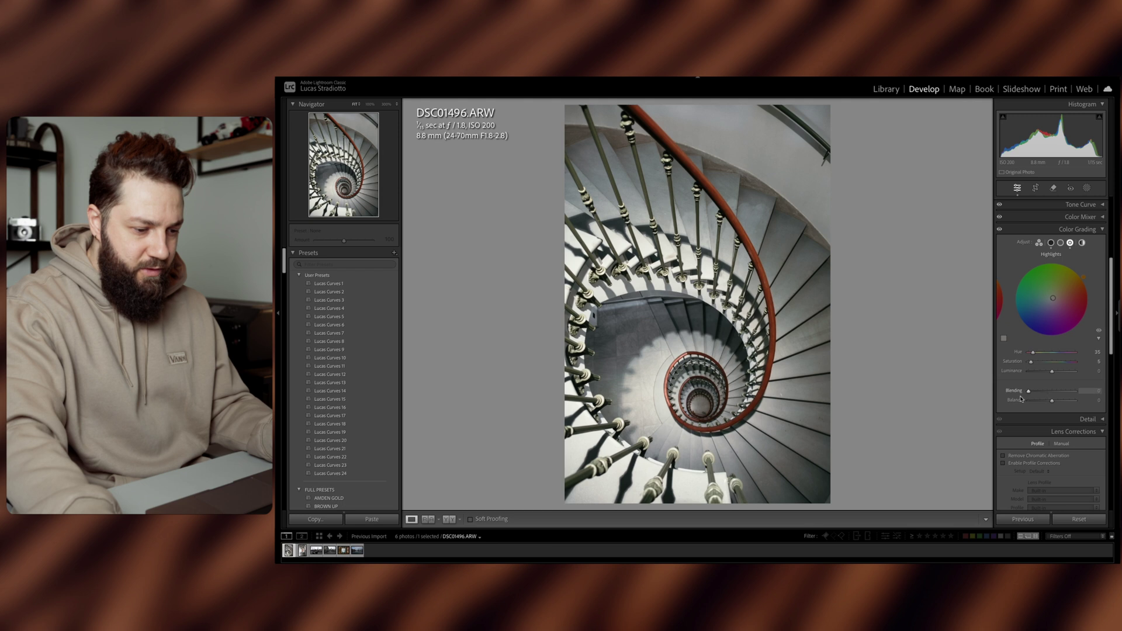
click(1093, 229)
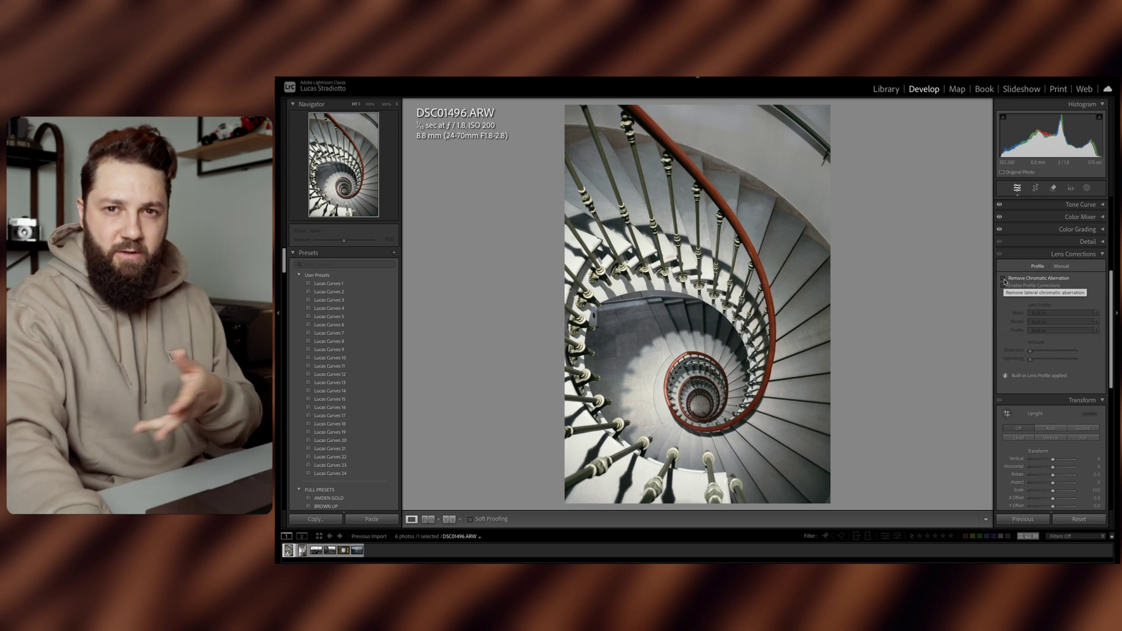
Collapse the Lens Corrections, Transform and Lens Blur settings, and expand Calibration.
click(1101, 254)
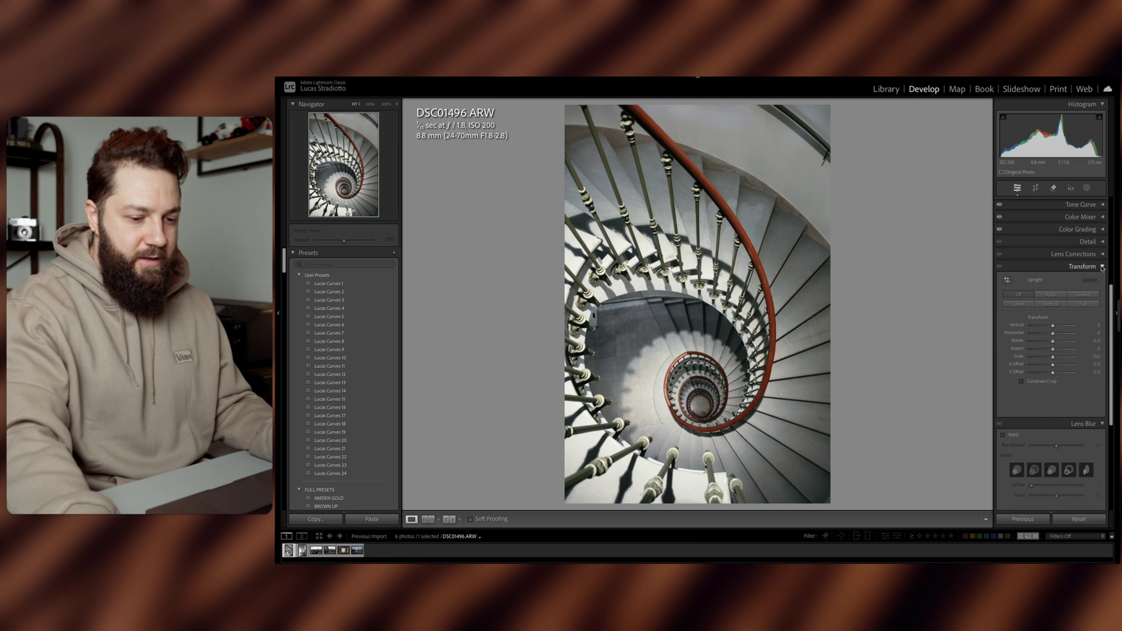
click(1102, 266)
click(1102, 278)
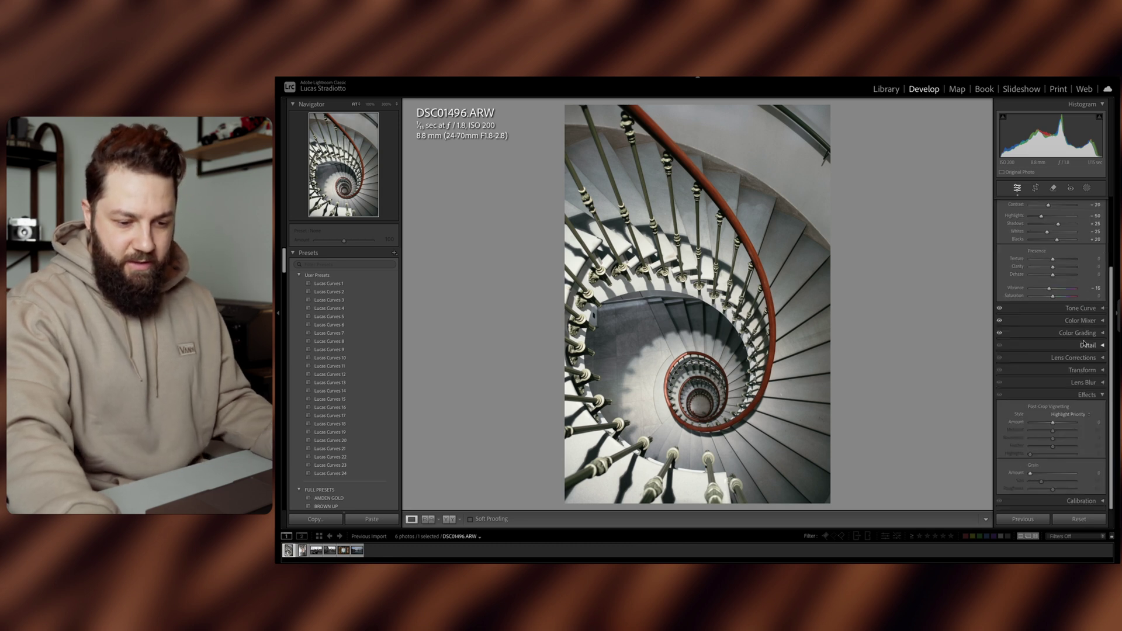
click(1087, 501)
scroll(1069, 445, down, 4)
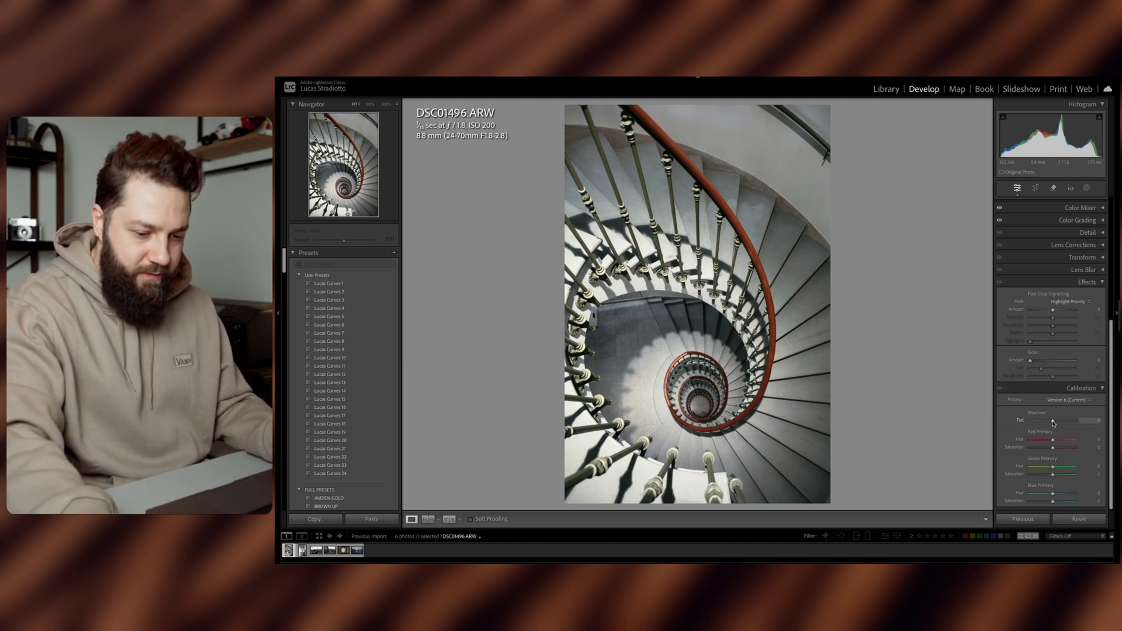
Shift the calibration shadow tint slightly toward magenta and slightly raise the red primary saturation.
mouse_move(1053, 423)
mouse_down()
mouse_move(1077, 423)
mouse_move(1007, 424)
mouse_move(1087, 424)
mouse_move(1054, 422)
mouse_up()
double_click(1062, 424)
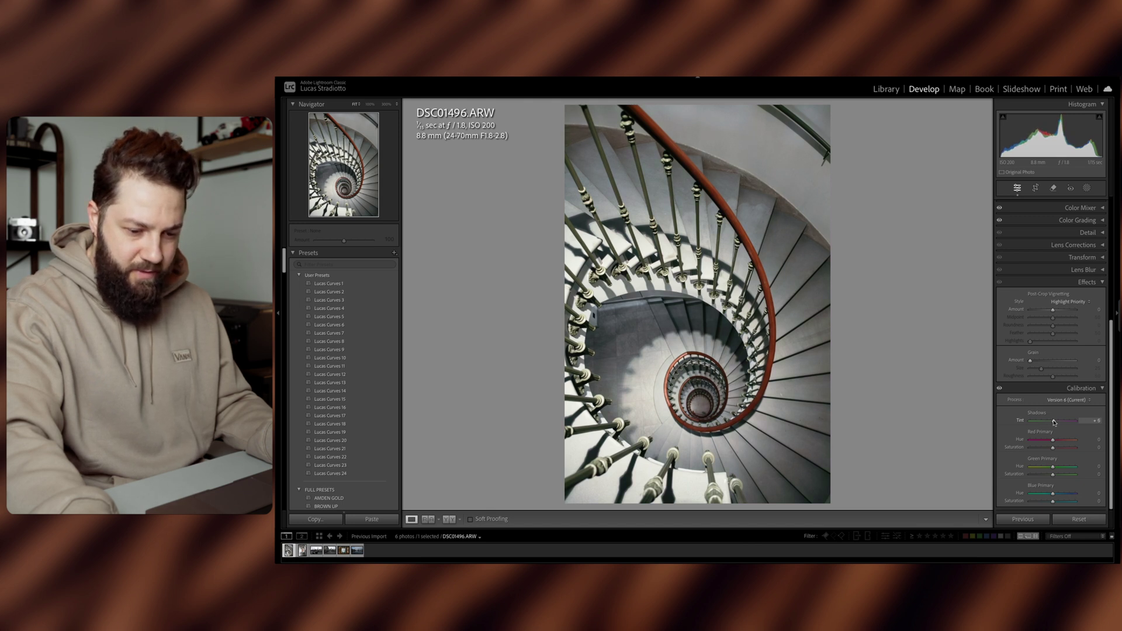
drag(1055, 423, 1055, 422)
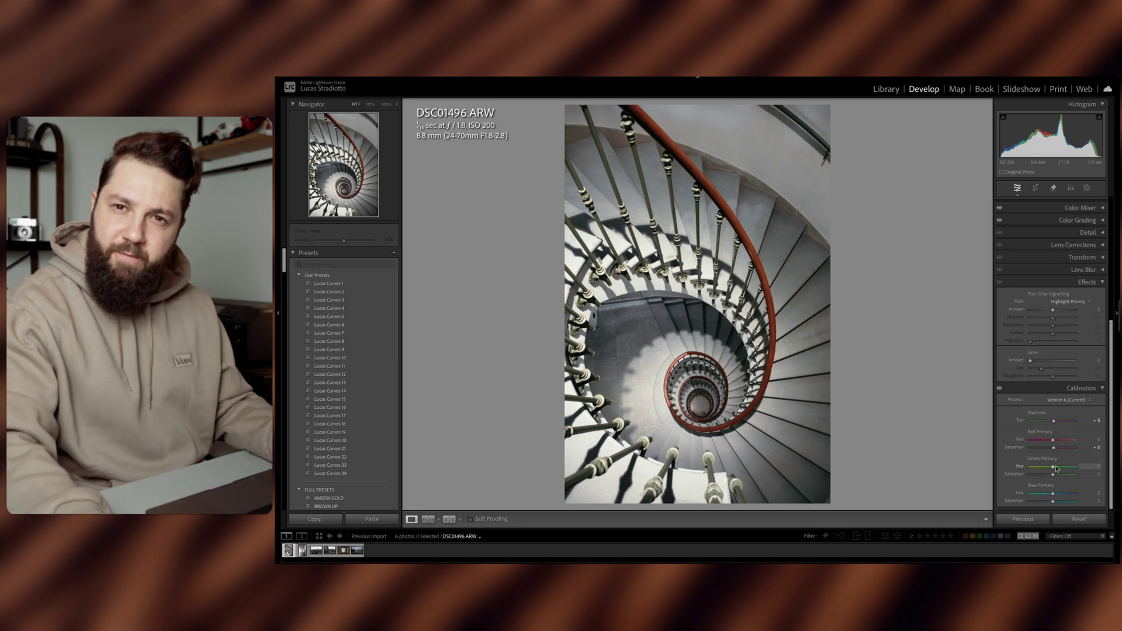
scroll(1056, 453, up, 1)
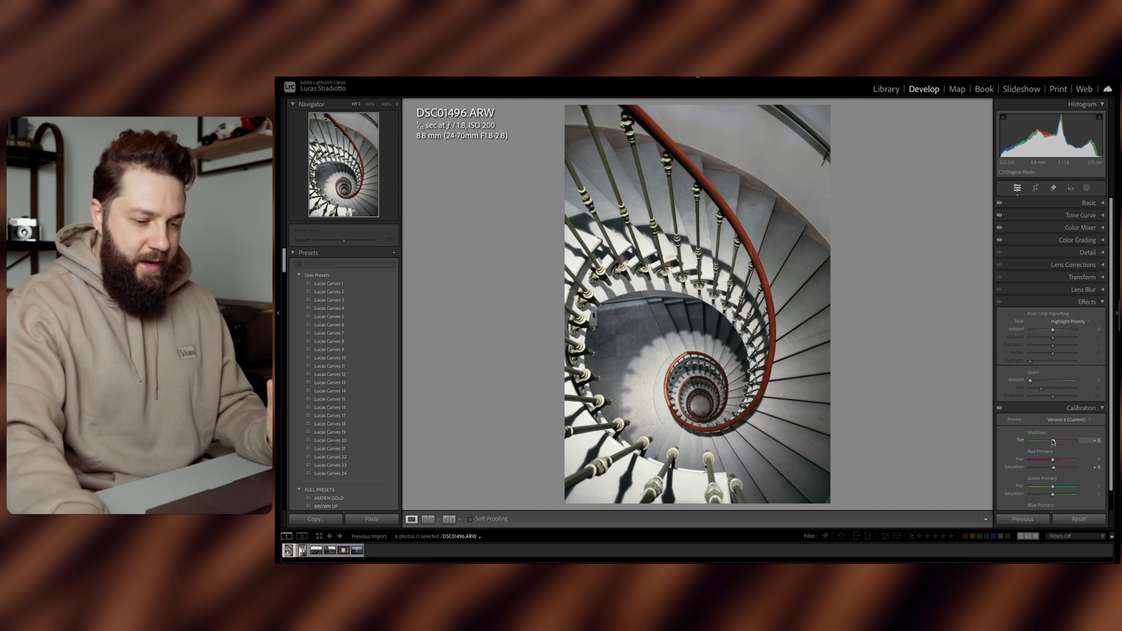
Crop the spiral staircase photo to the 4 x 5 / 8 x 10 aspect, shifting the frame down to keep the lower stairs.
click(1035, 188)
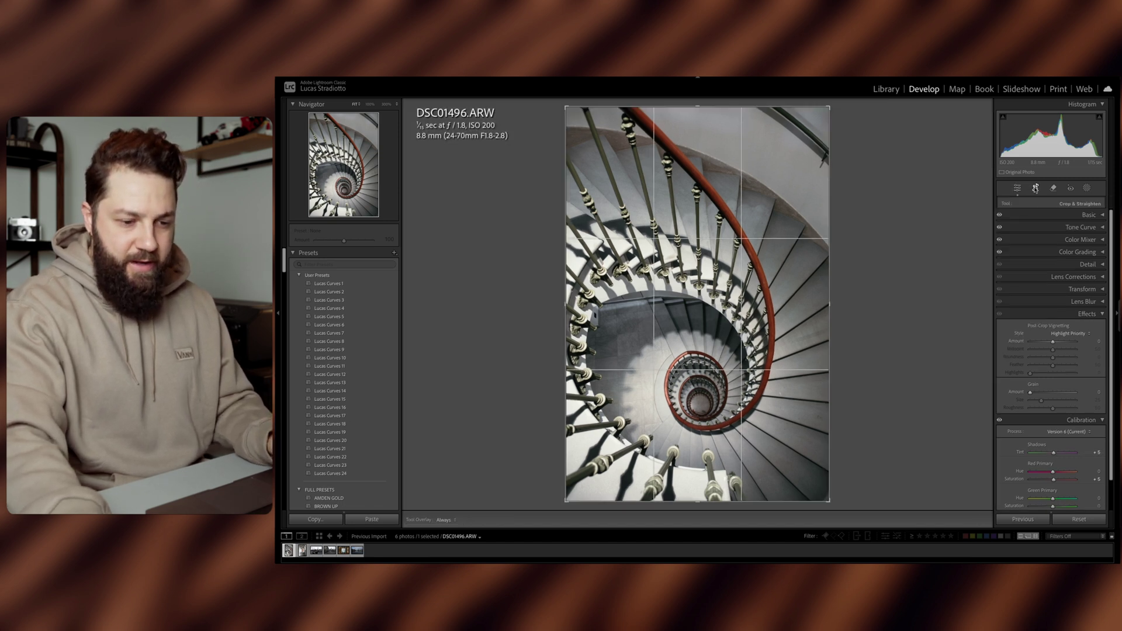
click(1034, 188)
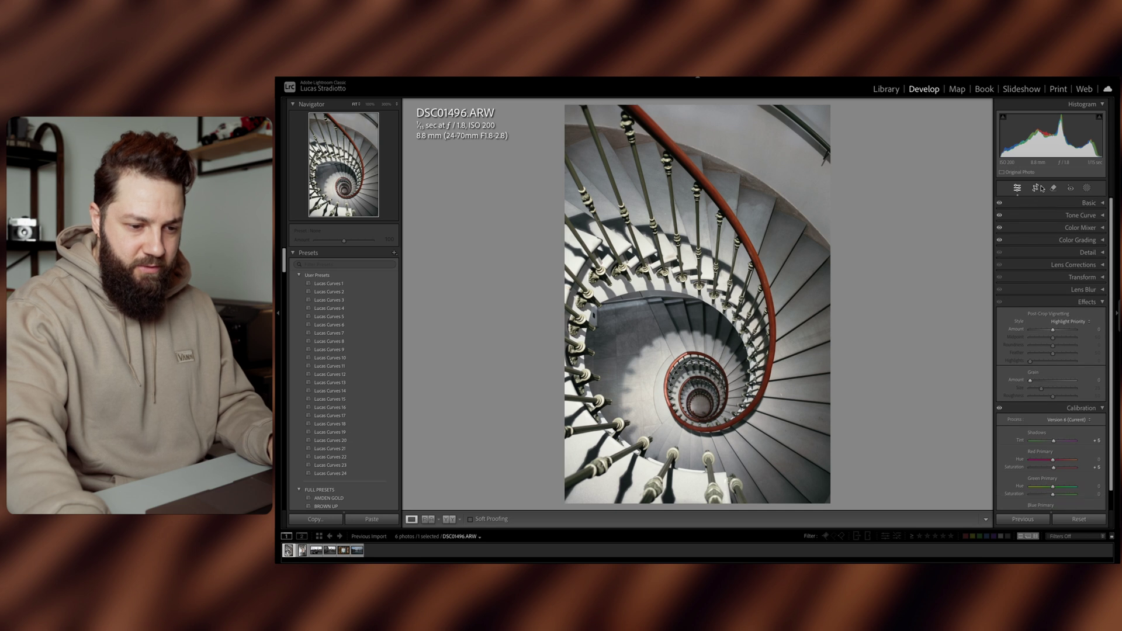
click(1034, 188)
click(1079, 218)
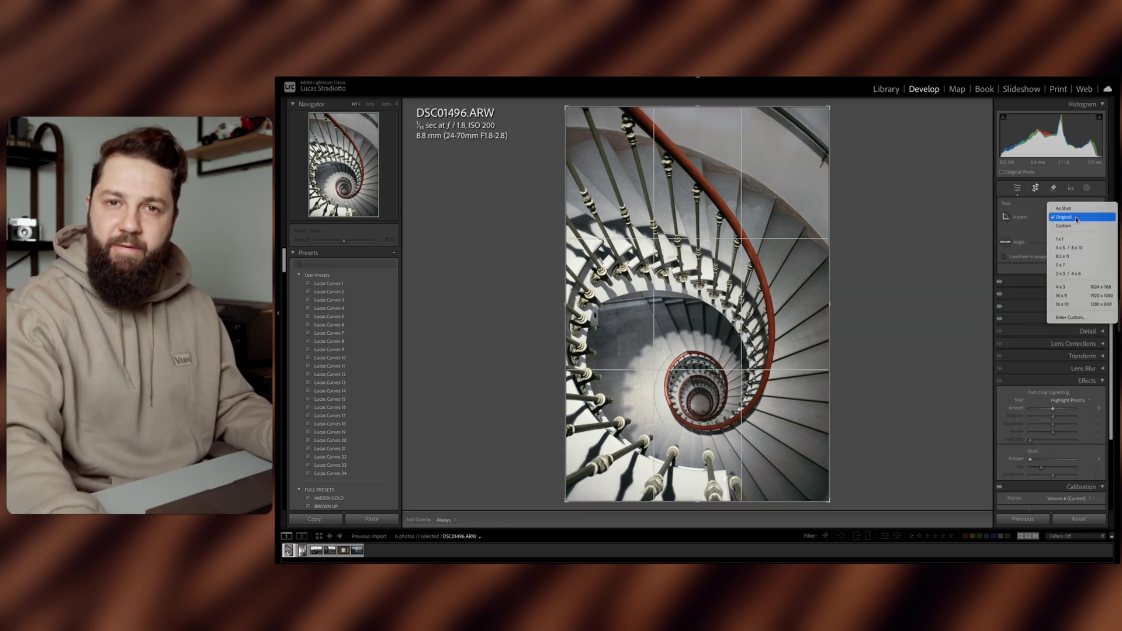
click(1065, 249)
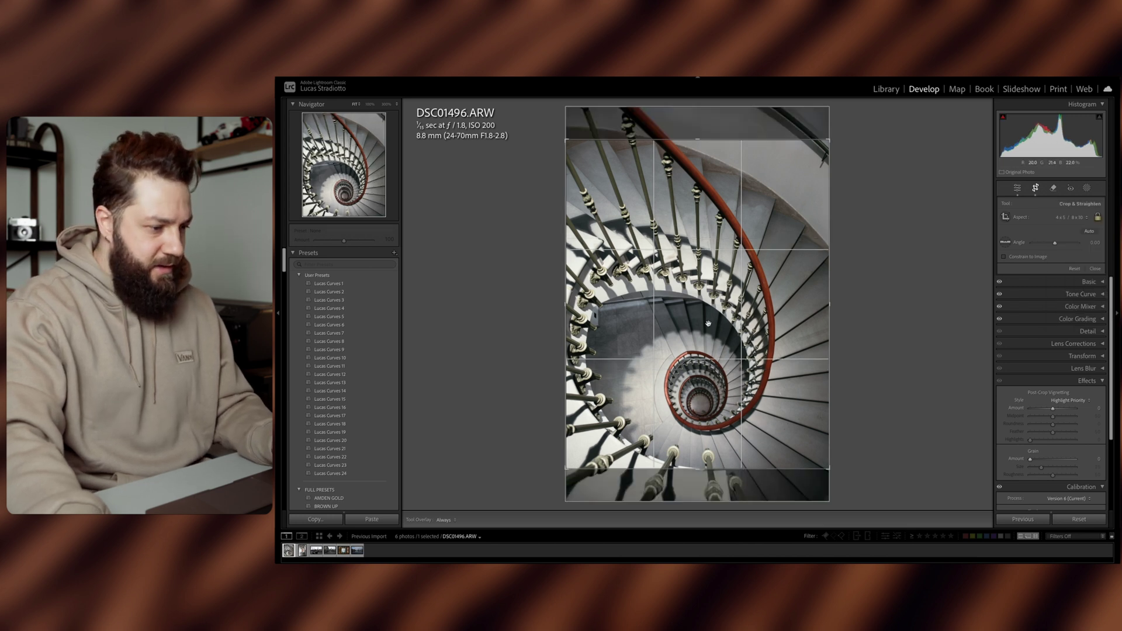
drag(708, 323, 707, 301)
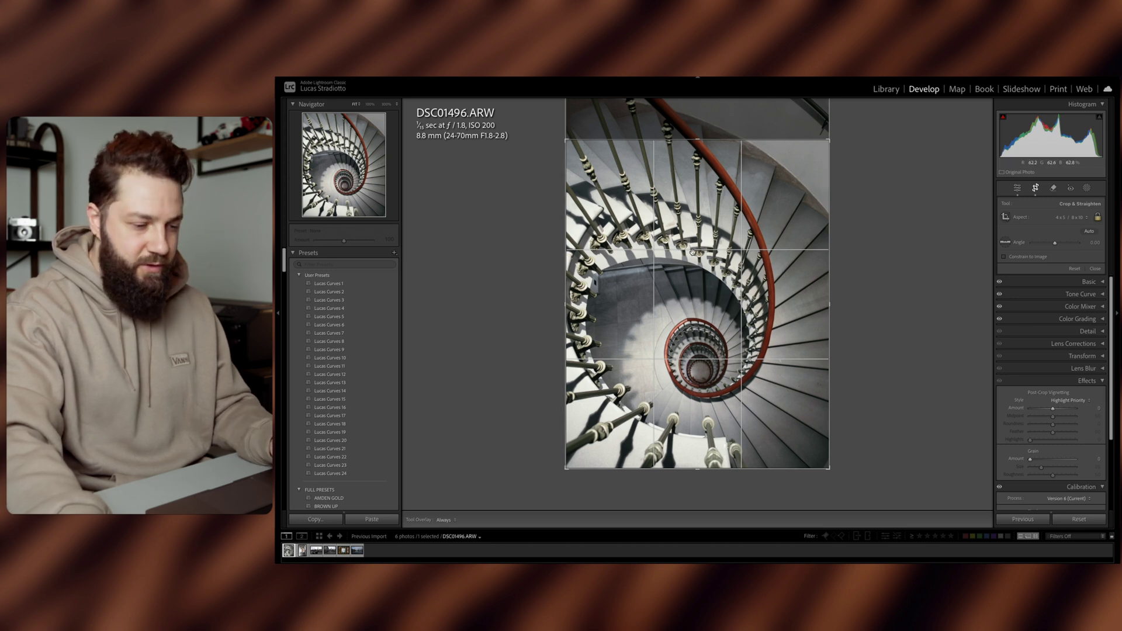
key(Return)
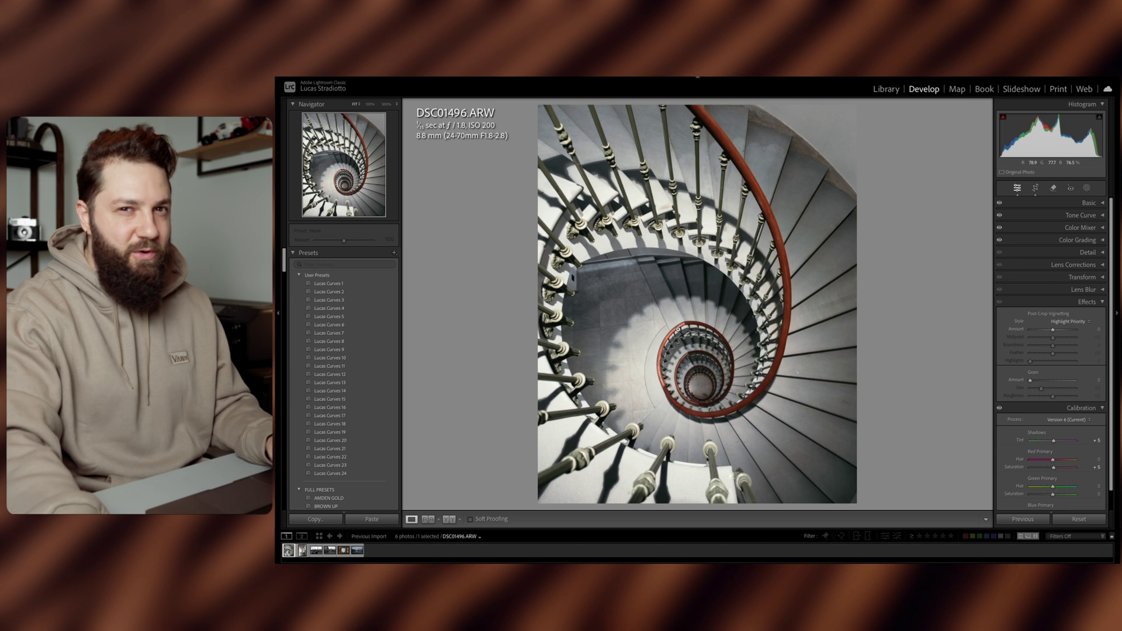
click(730, 399)
click(692, 378)
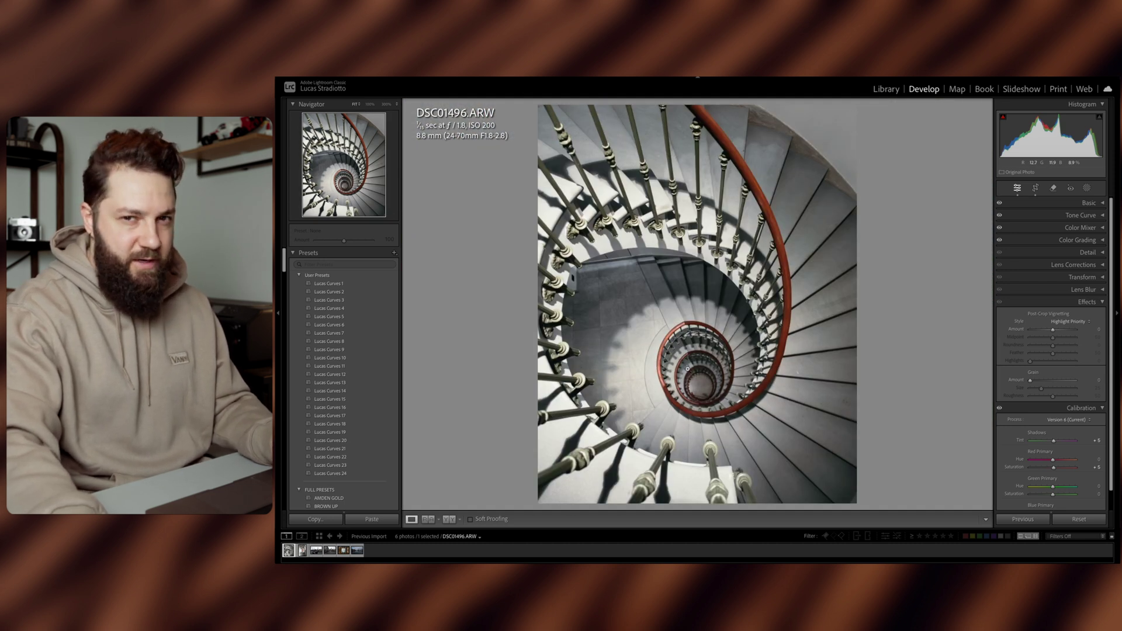
Switch to the arched hallway photo DSC01497.ARW and crop it to the 4 x 5 / 8 x 10 aspect.
key(Right)
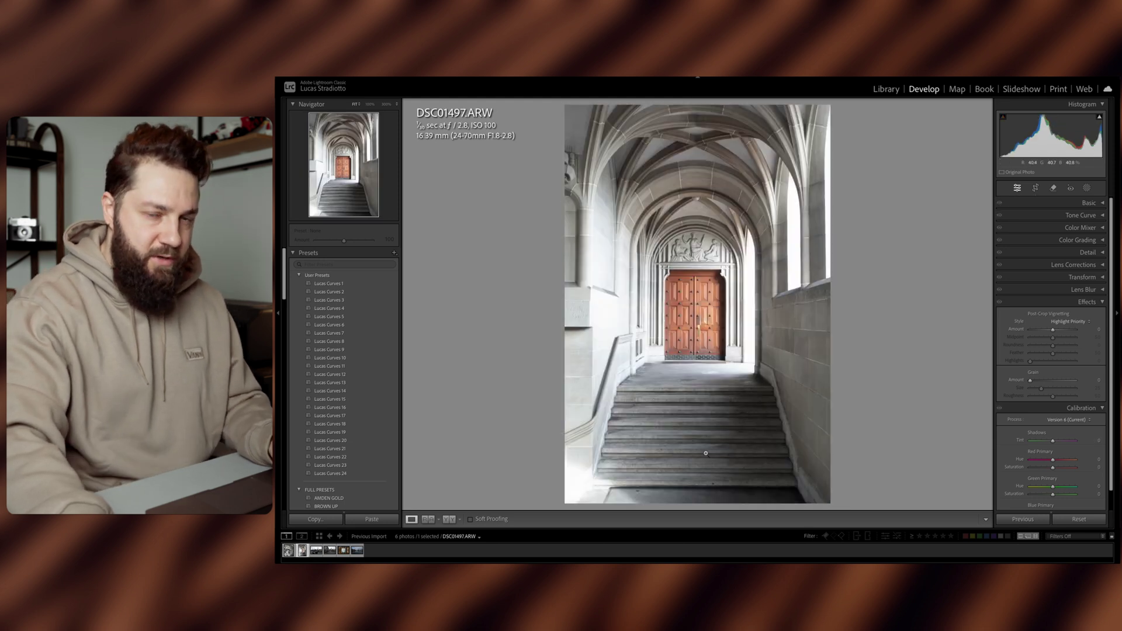
click(1036, 189)
click(1077, 217)
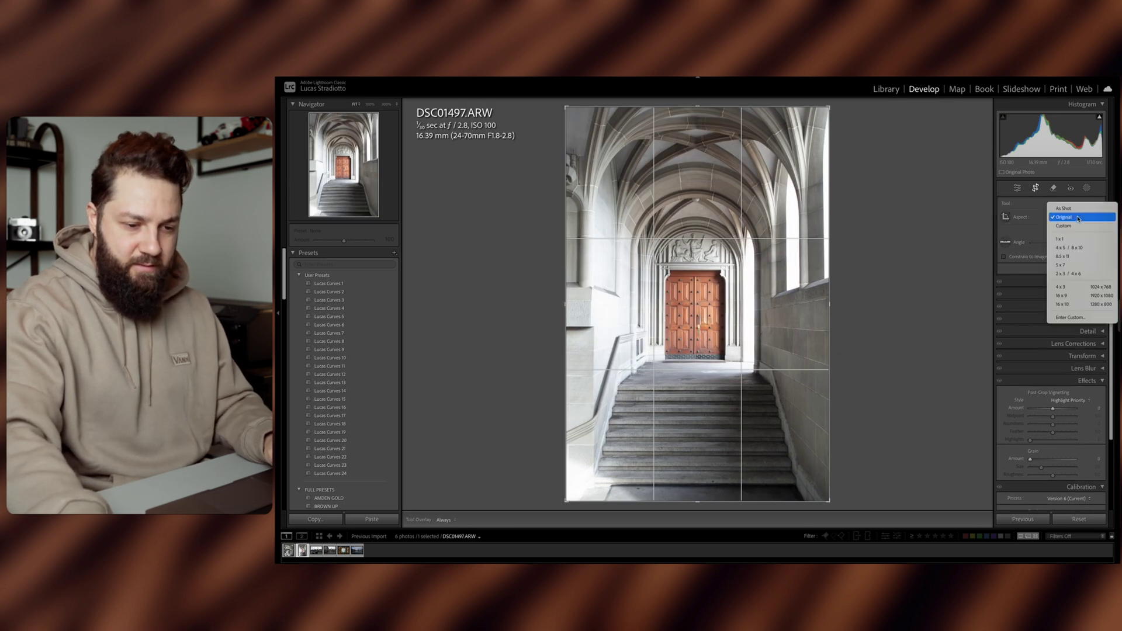
click(1069, 248)
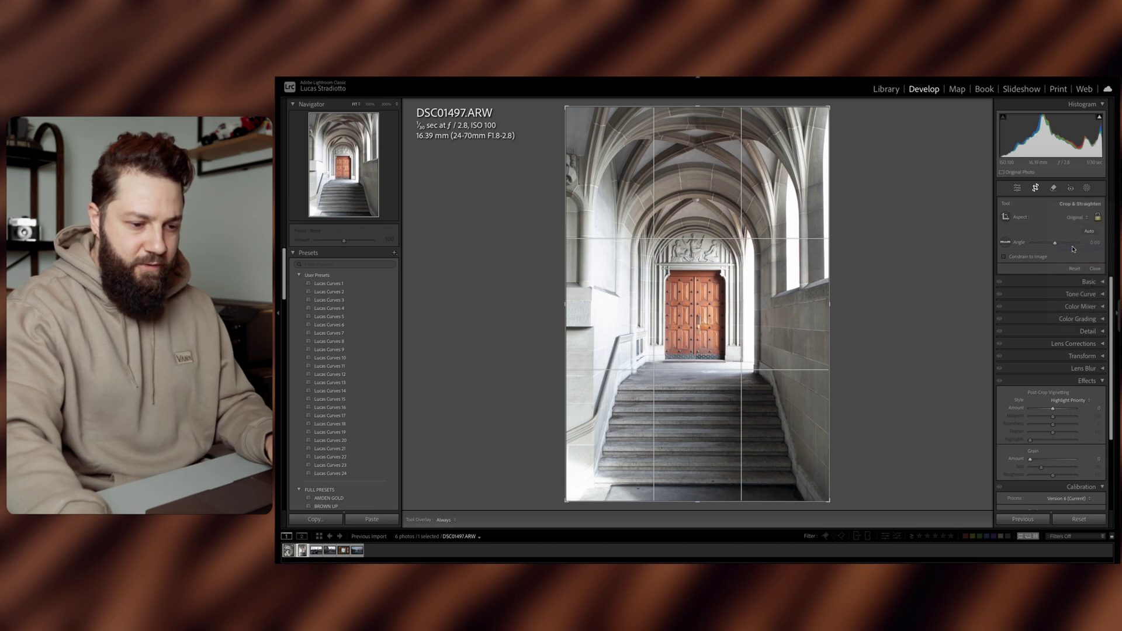
key(Return)
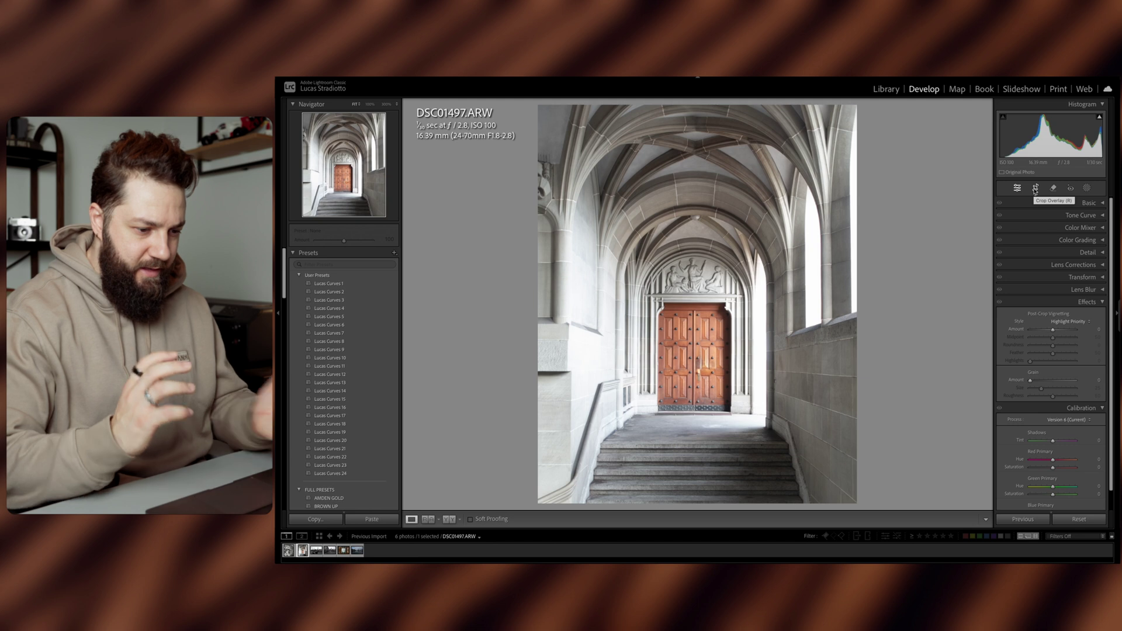
Correct the hallway photo's perspective with the Auto Upright transform.
click(1082, 277)
click(1052, 305)
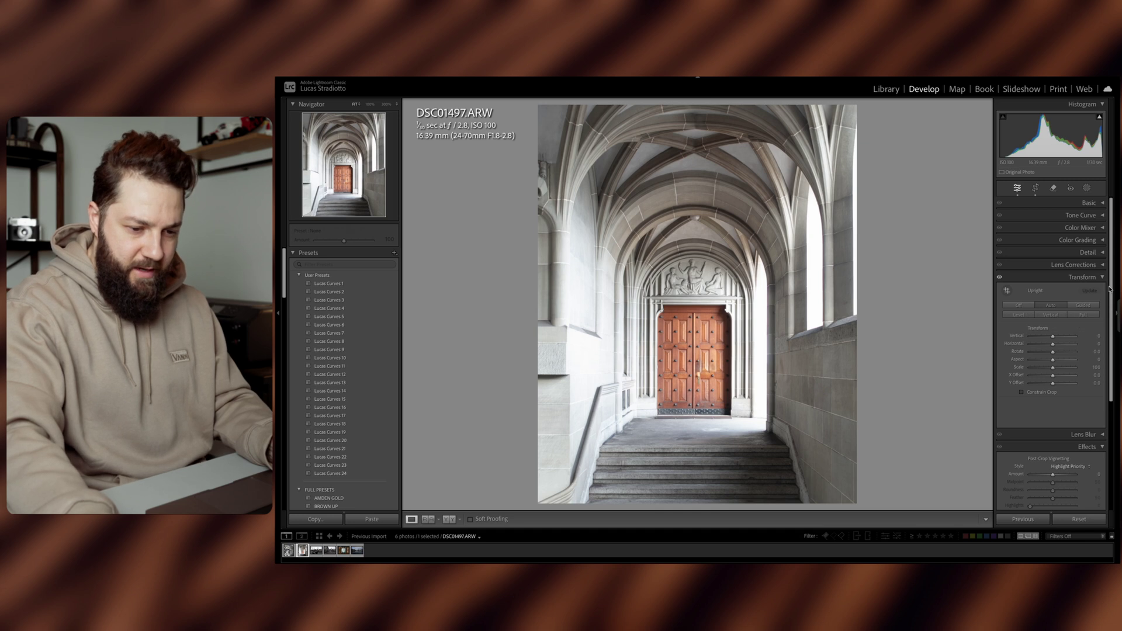
click(1078, 277)
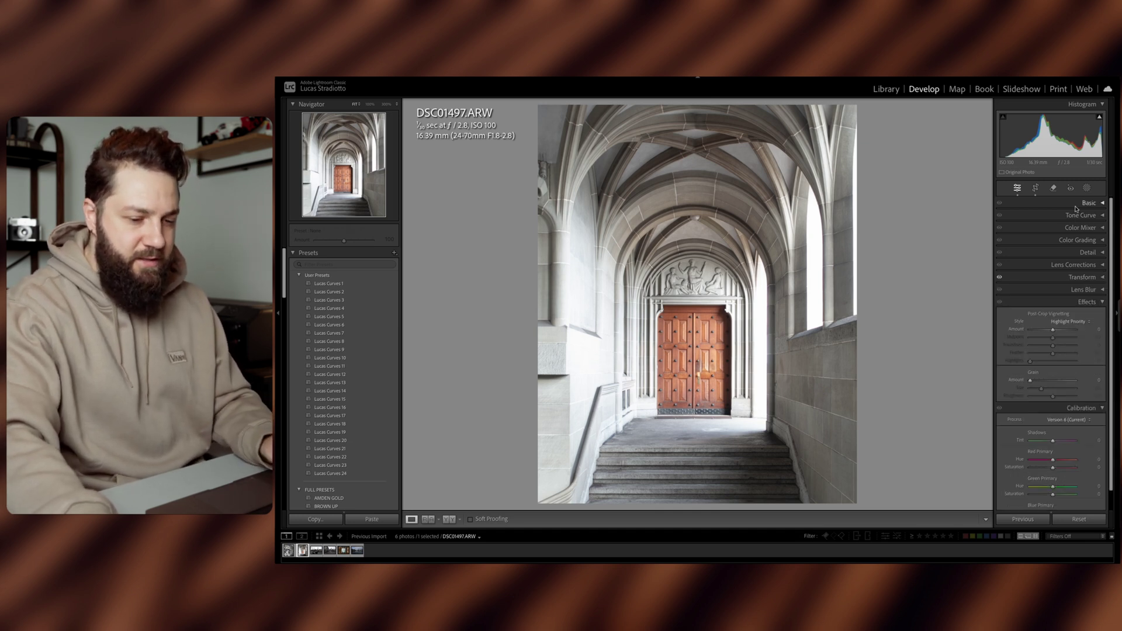
Set the hallway photo's exposure to -0.50, contrast to -10, highlights to -100, shadows and blacks to +40, and lower the whites.
click(1080, 205)
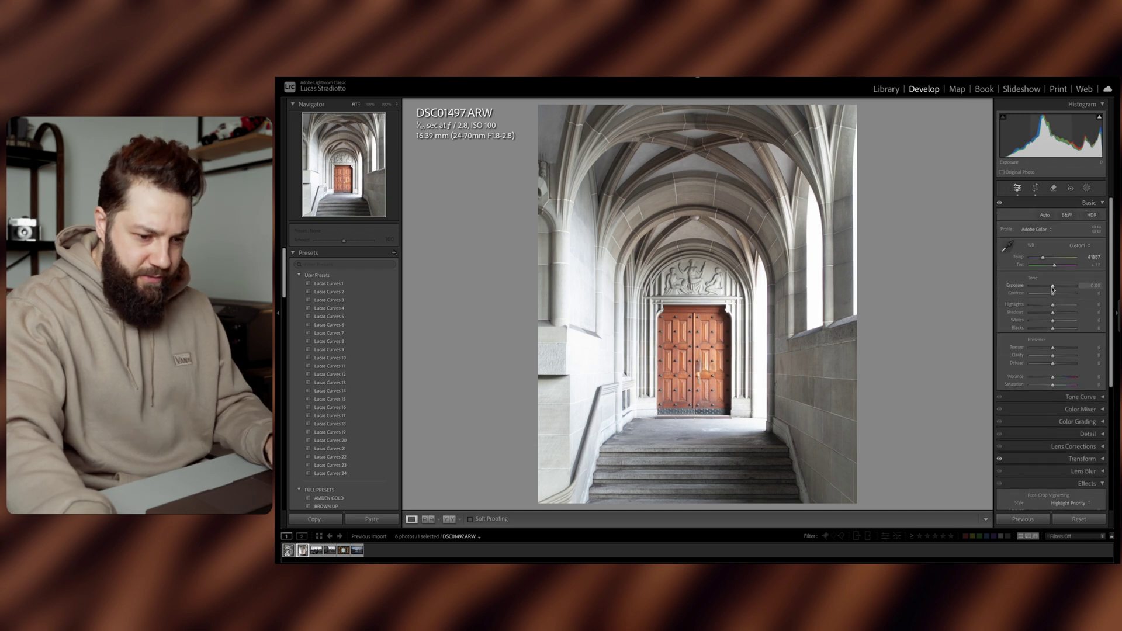
drag(1053, 286, 1049, 287)
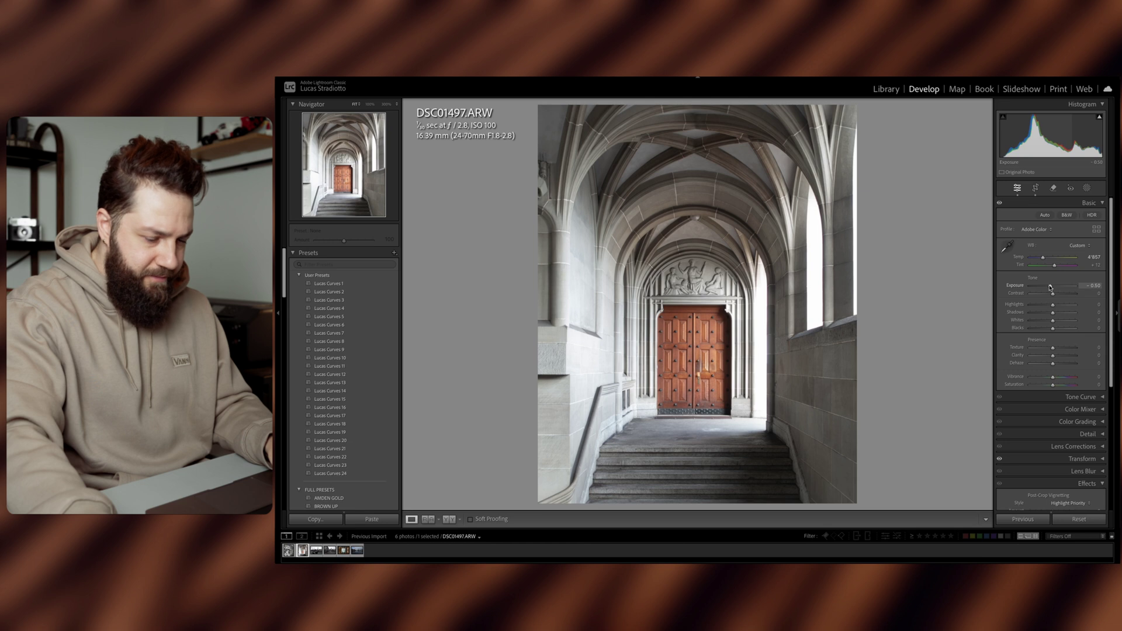
click(1052, 296)
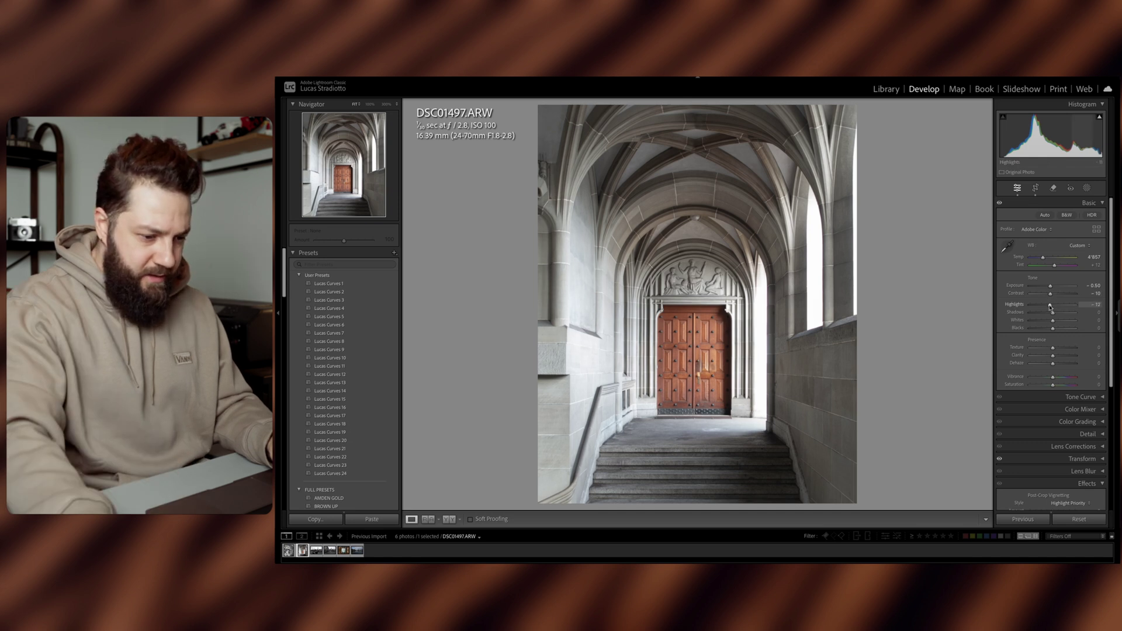
drag(1052, 305, 1007, 312)
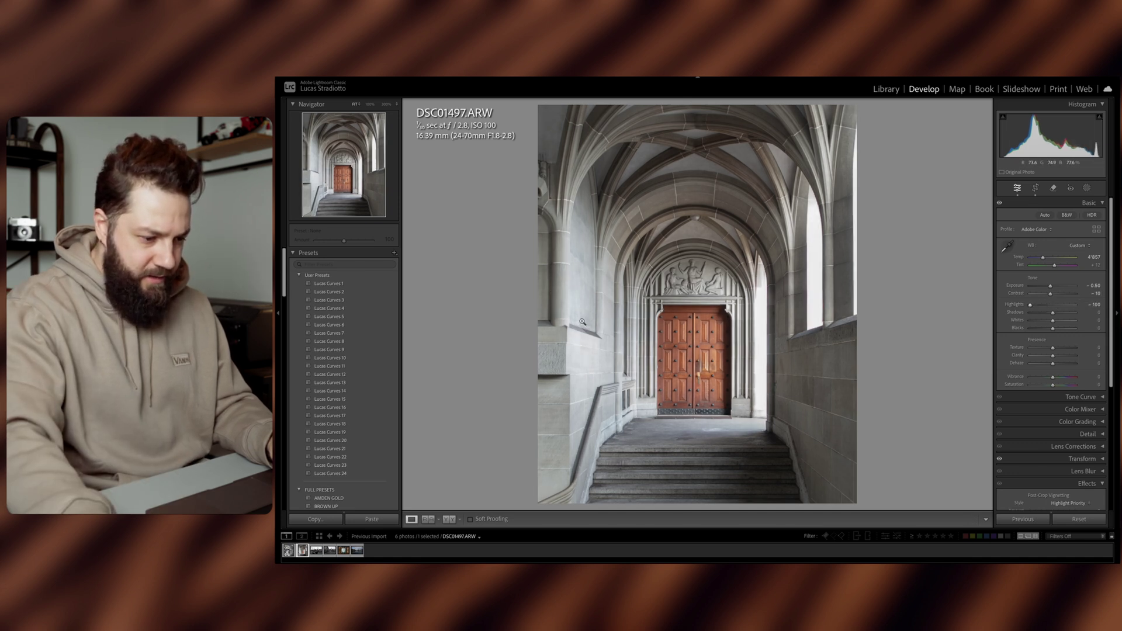
mouse_move(1053, 312)
mouse_down()
mouse_move(1026, 329)
mouse_move(1061, 331)
mouse_up()
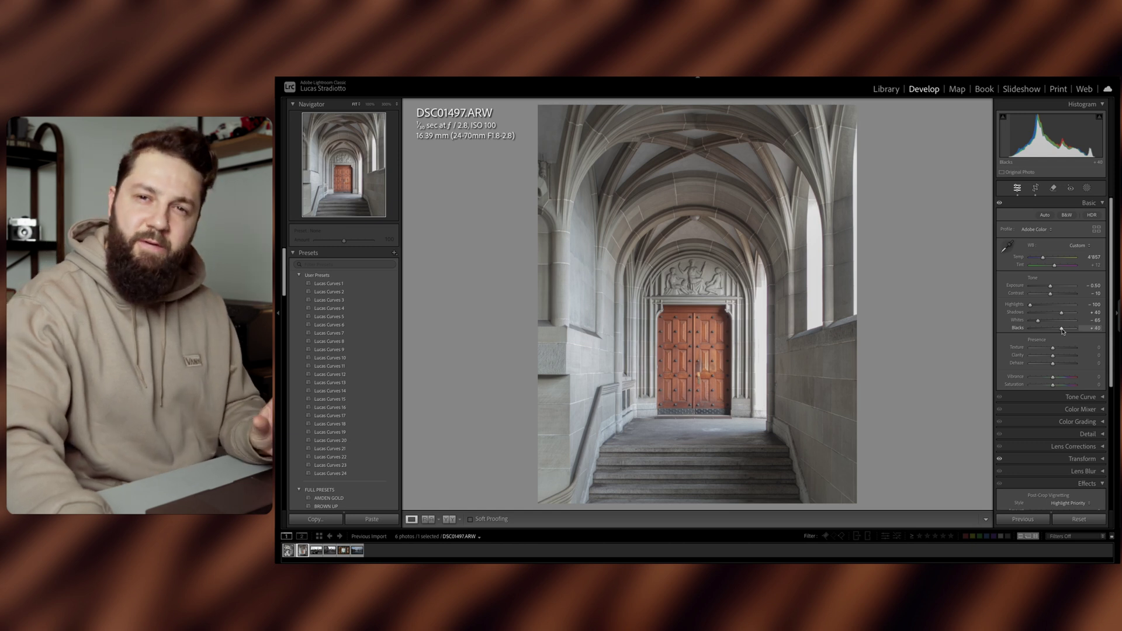
Shape the hallway photo's tone curve into an S with lowered darks and lifted brights, and compare it with the original.
click(1065, 396)
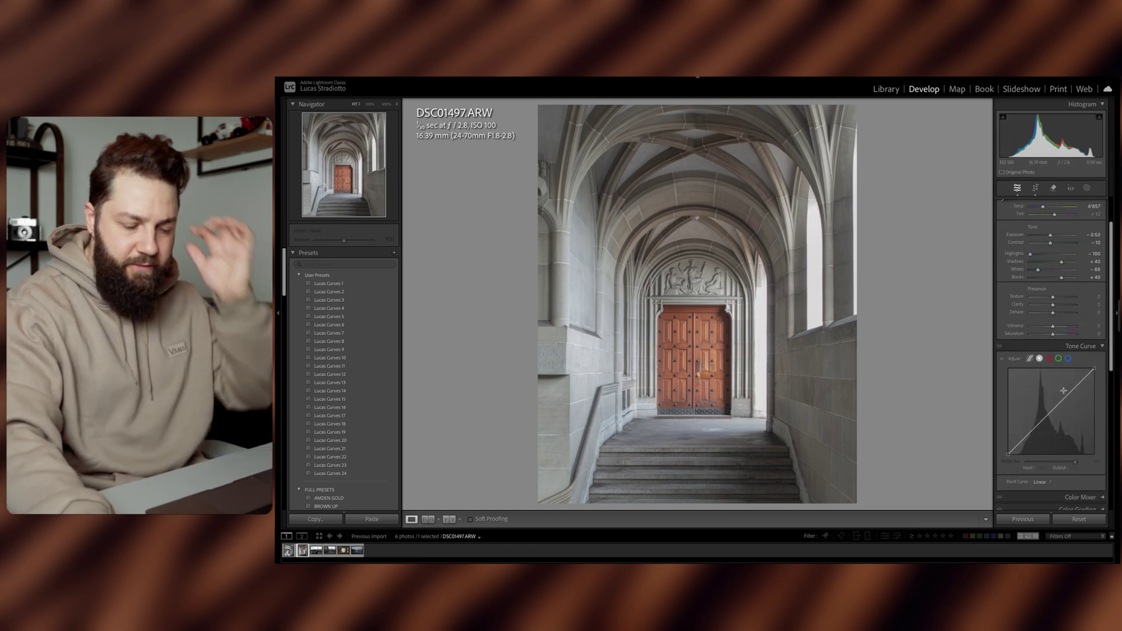
scroll(1063, 391, down, 2)
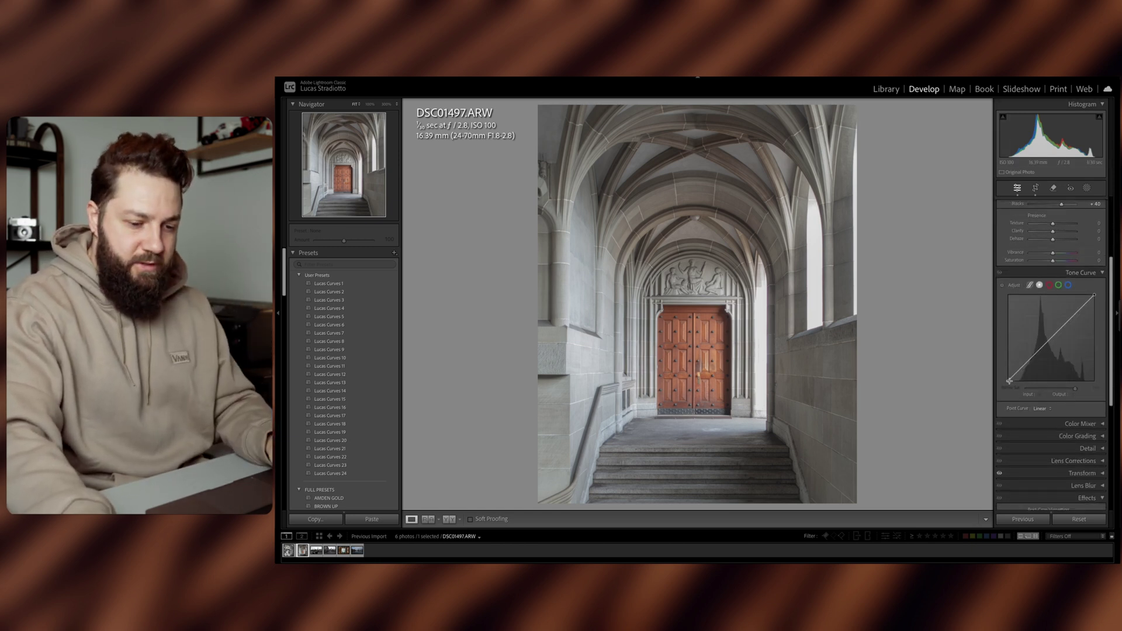
drag(1030, 358, 1031, 363)
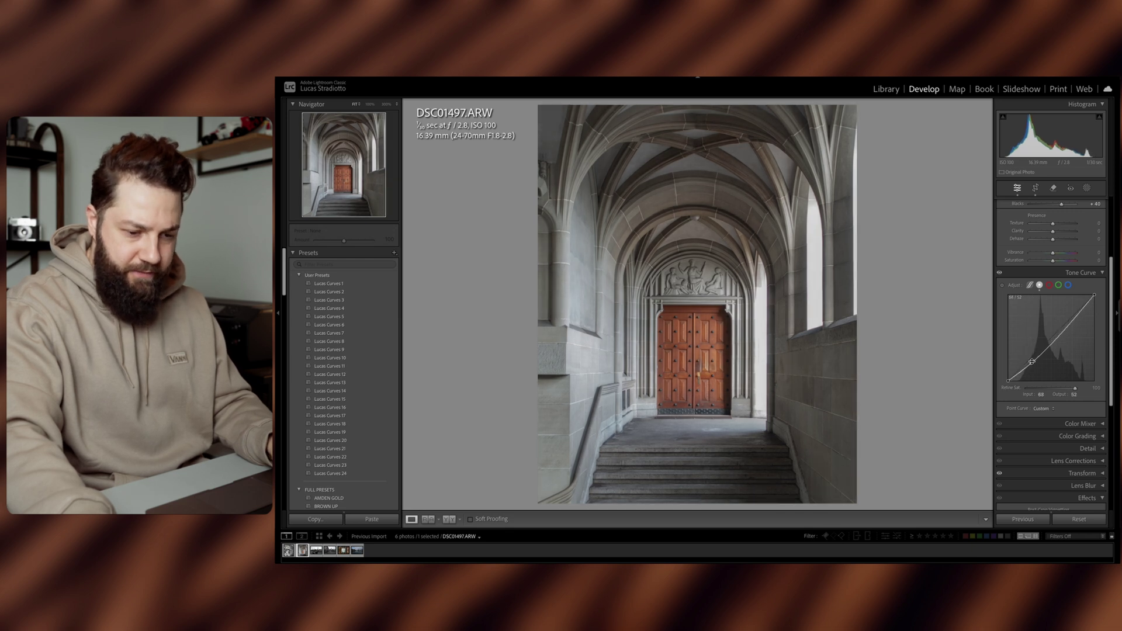
click(1067, 318)
click(1050, 346)
key(backslash)
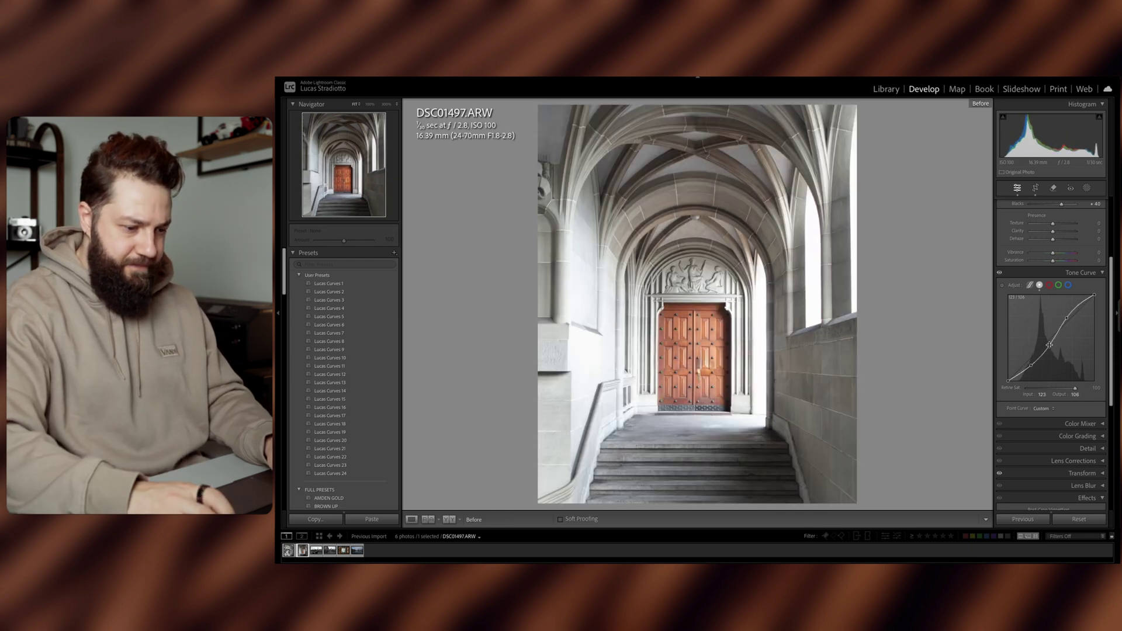
key(backslash)
In the Color Mixer, set yellow and blue saturation to -80, orange saturation to +15 and orange luminance to +15.
click(1102, 273)
click(1102, 285)
scroll(1062, 407, down, 3)
scroll(1062, 407, down, 1)
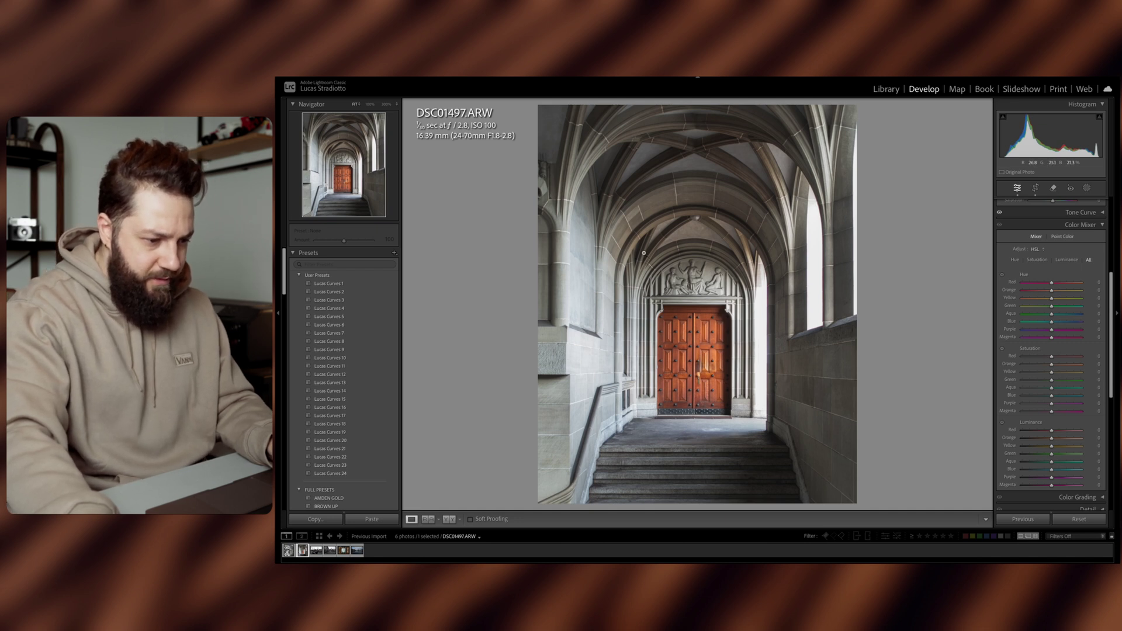
drag(1051, 371, 1026, 372)
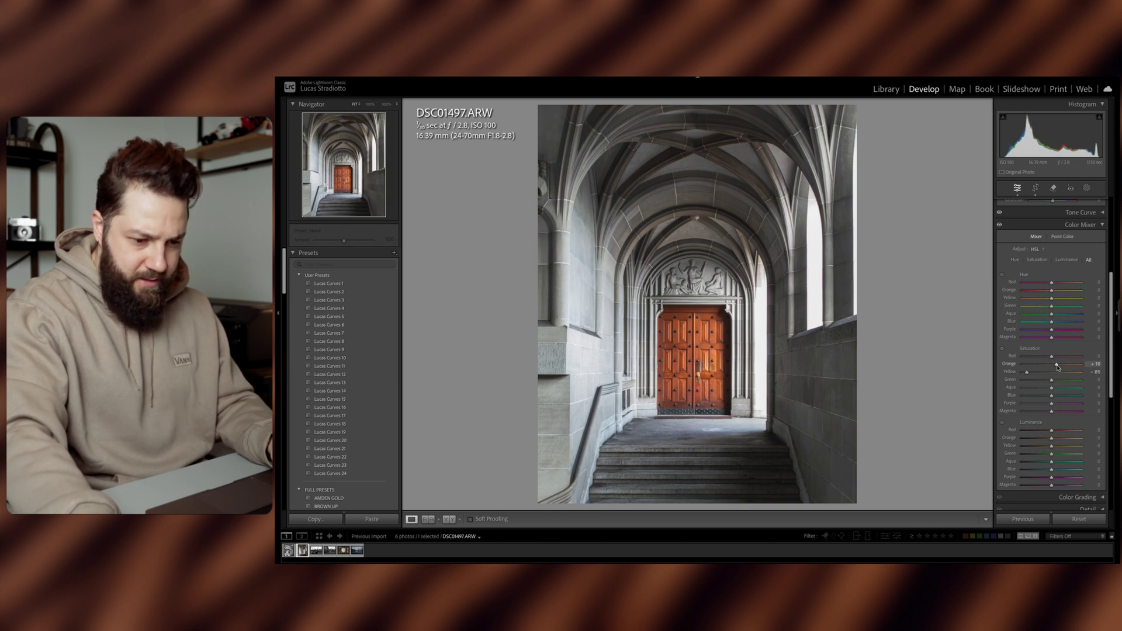
drag(1058, 367, 1055, 367)
drag(1052, 439, 1056, 440)
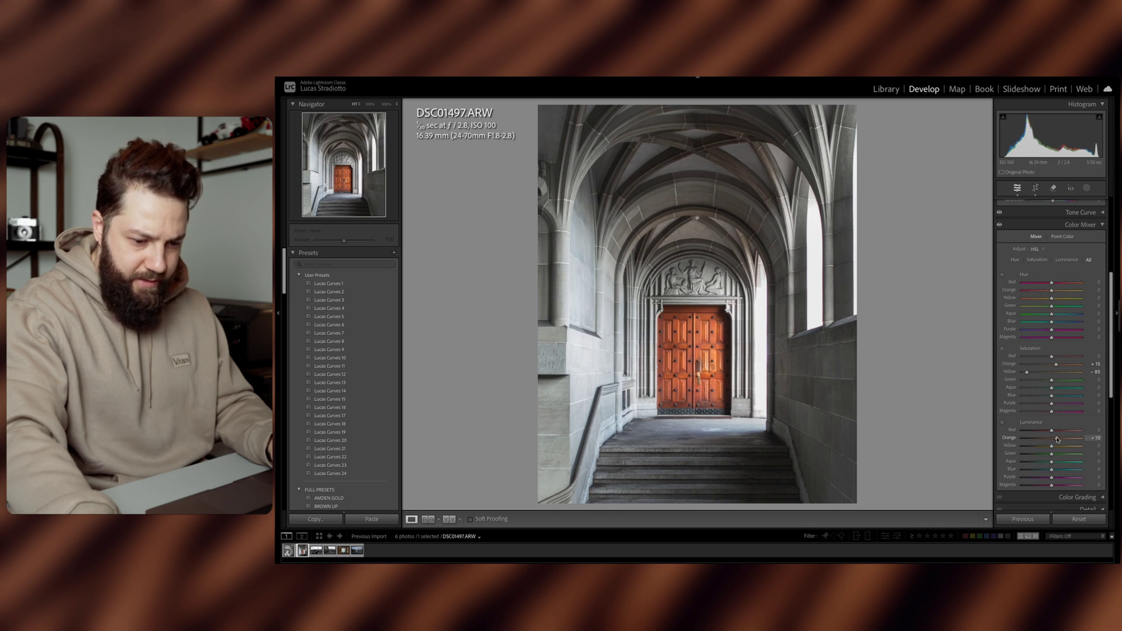
drag(1051, 396, 1026, 396)
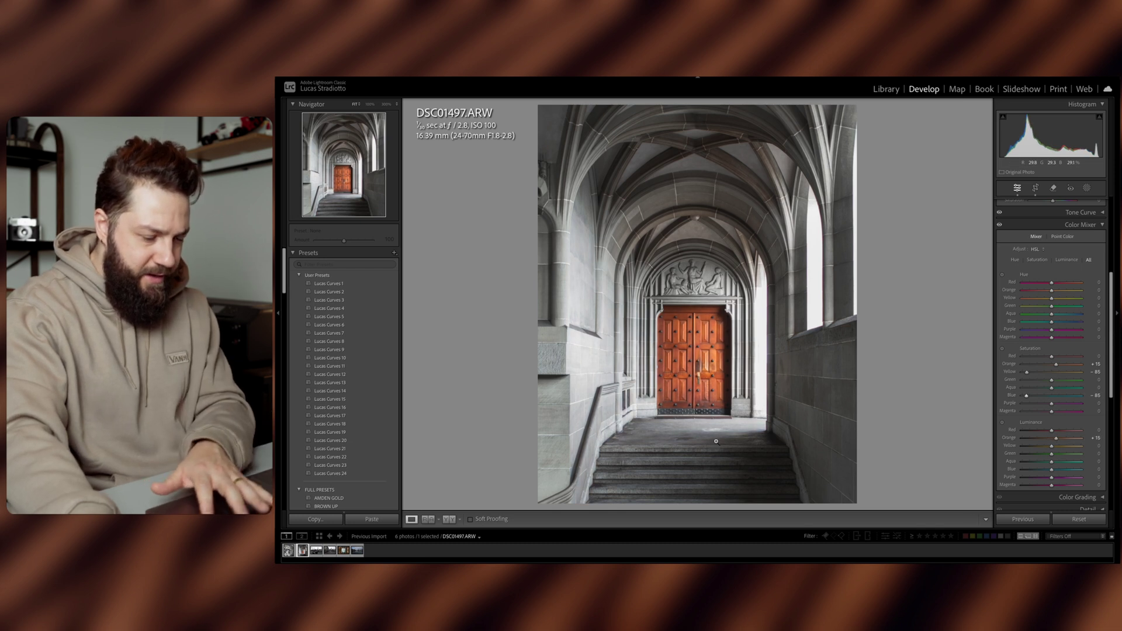
Tint the highlights with hue 220 at saturation 10, raise the color grading blending to 60, and compare with the original.
click(1098, 224)
click(1098, 261)
drag(1033, 395, 1056, 423)
key(backslash)
key(backslash)
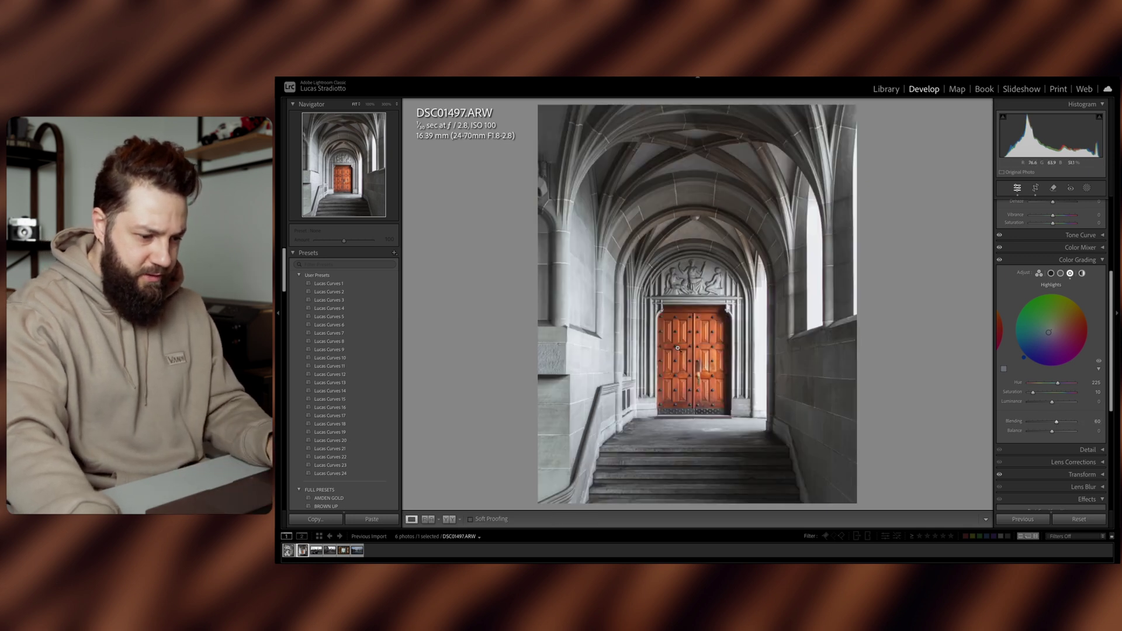
click(711, 354)
click(772, 338)
In Calibration, set the shadow tint to -10 and the red primary saturation to +15.
click(1081, 302)
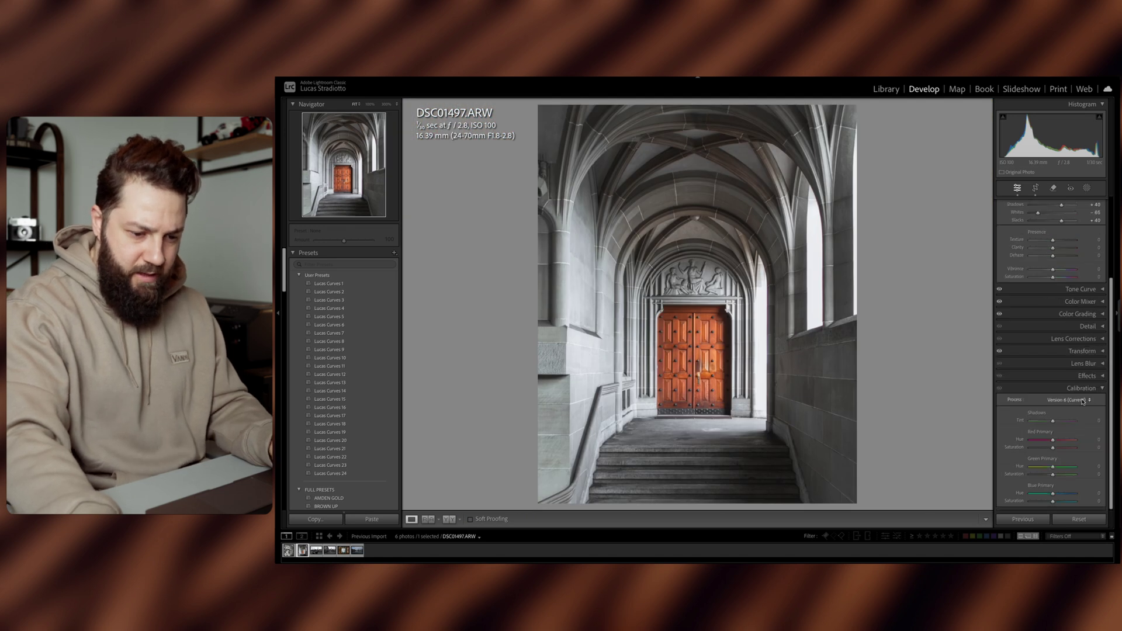
drag(1052, 420, 1050, 422)
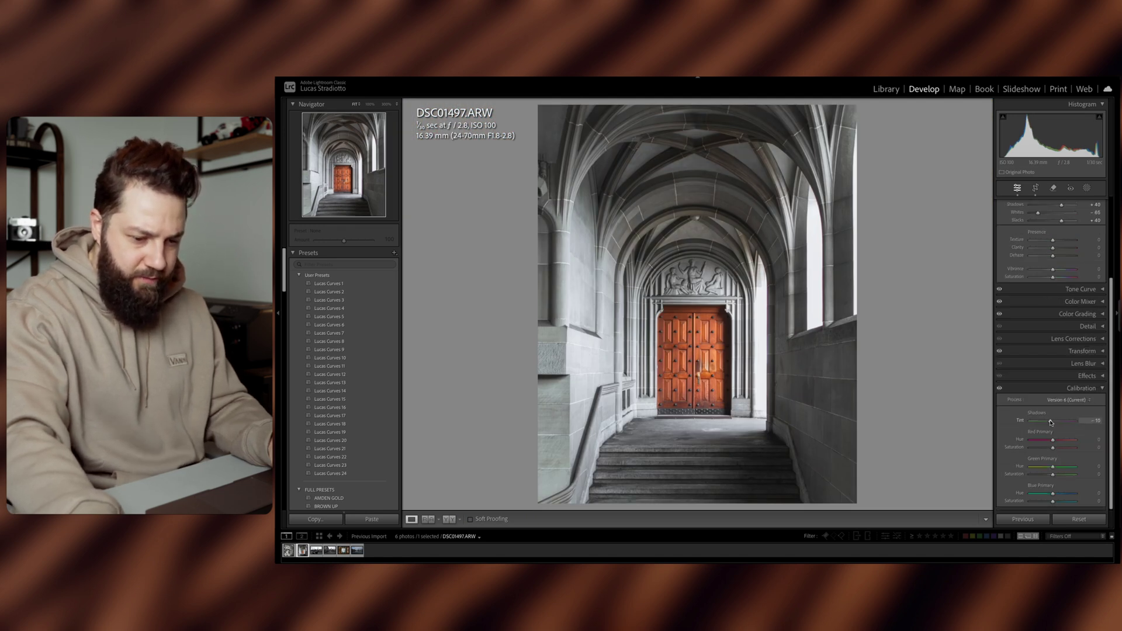
drag(1053, 447, 1055, 449)
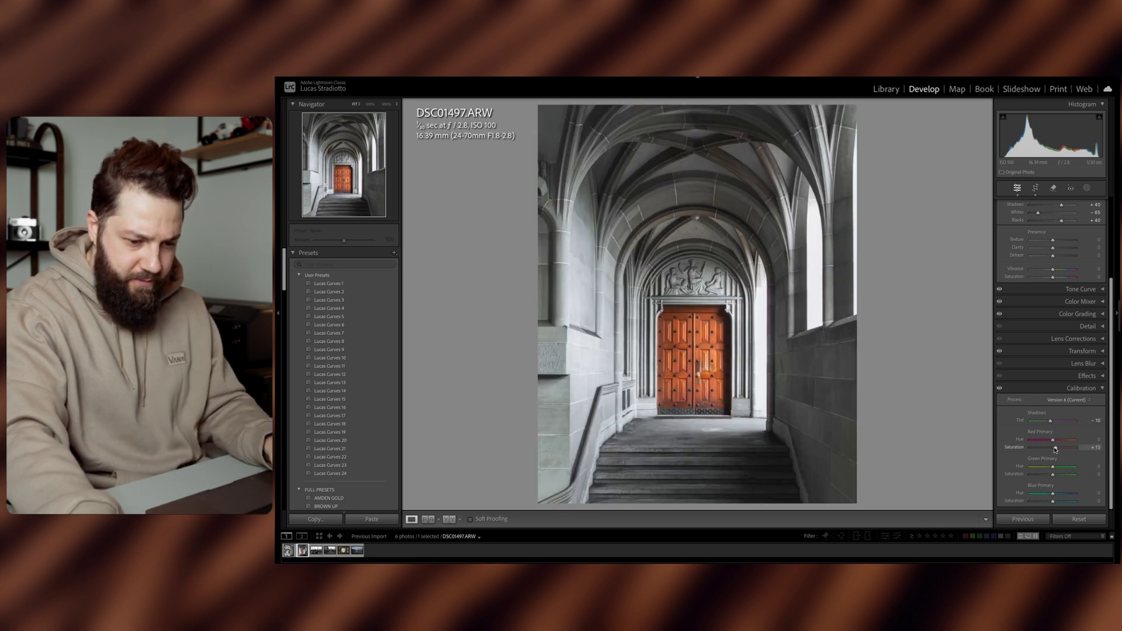
drag(1056, 449, 1055, 448)
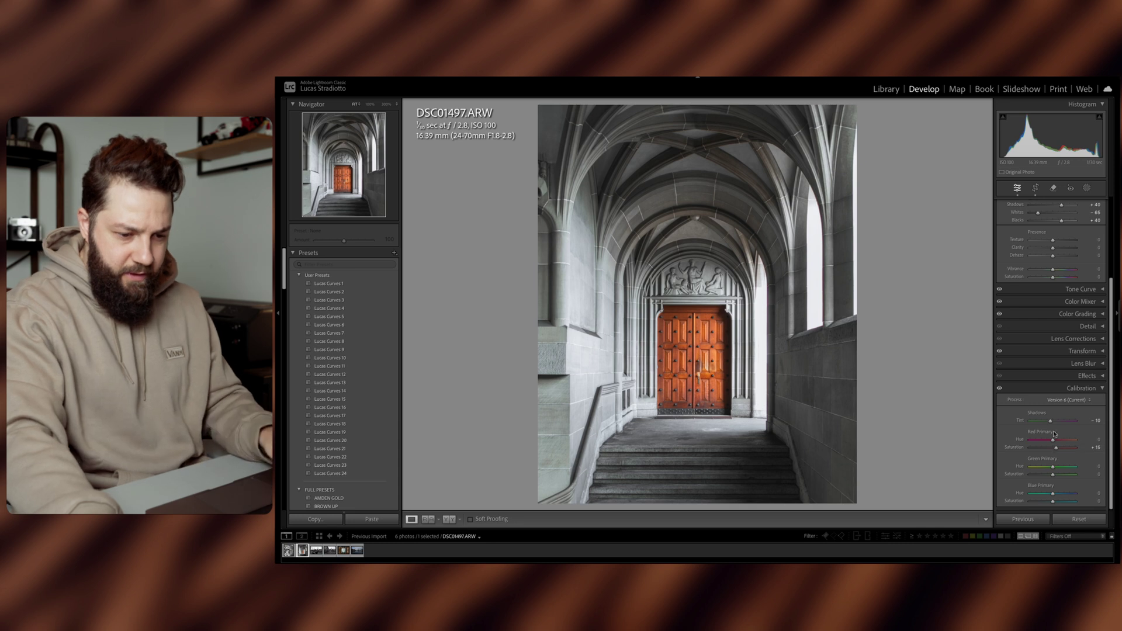
click(1101, 388)
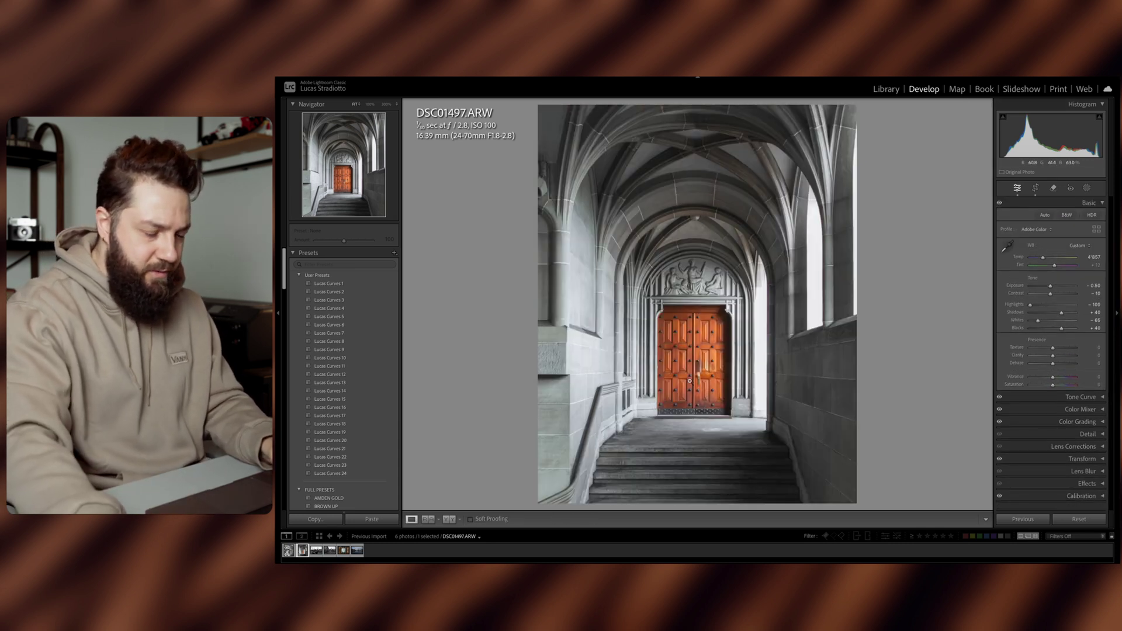
Apply the MOODY CHILL preset to the river bridge photo, warm its temperature, raise the shadows to +31 and fine-tune the exposure.
click(316, 549)
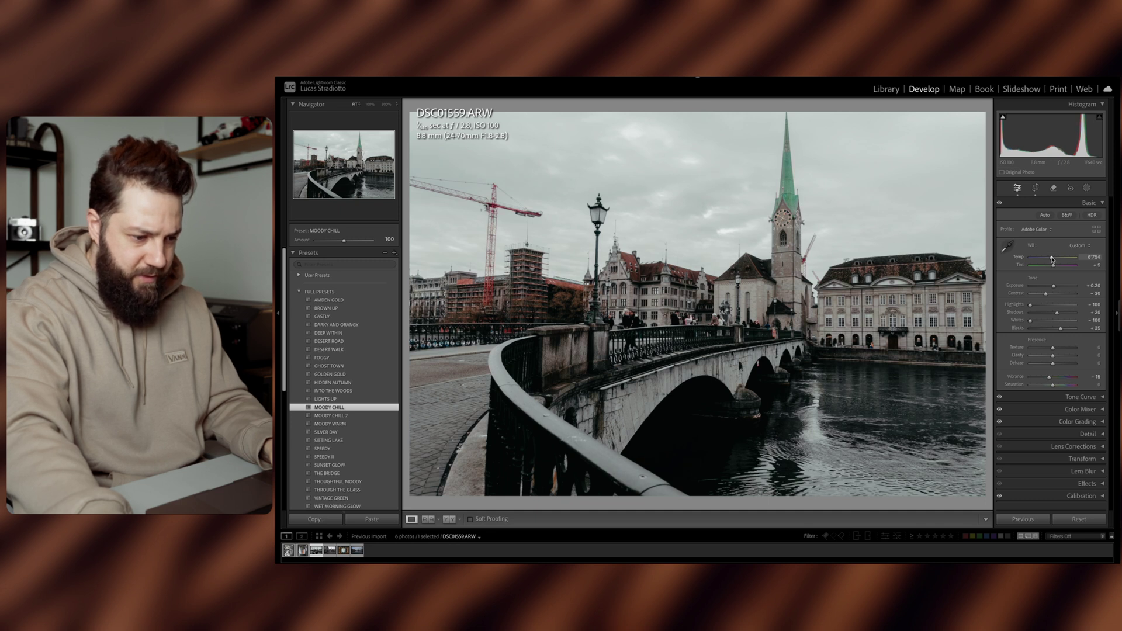
click(1052, 259)
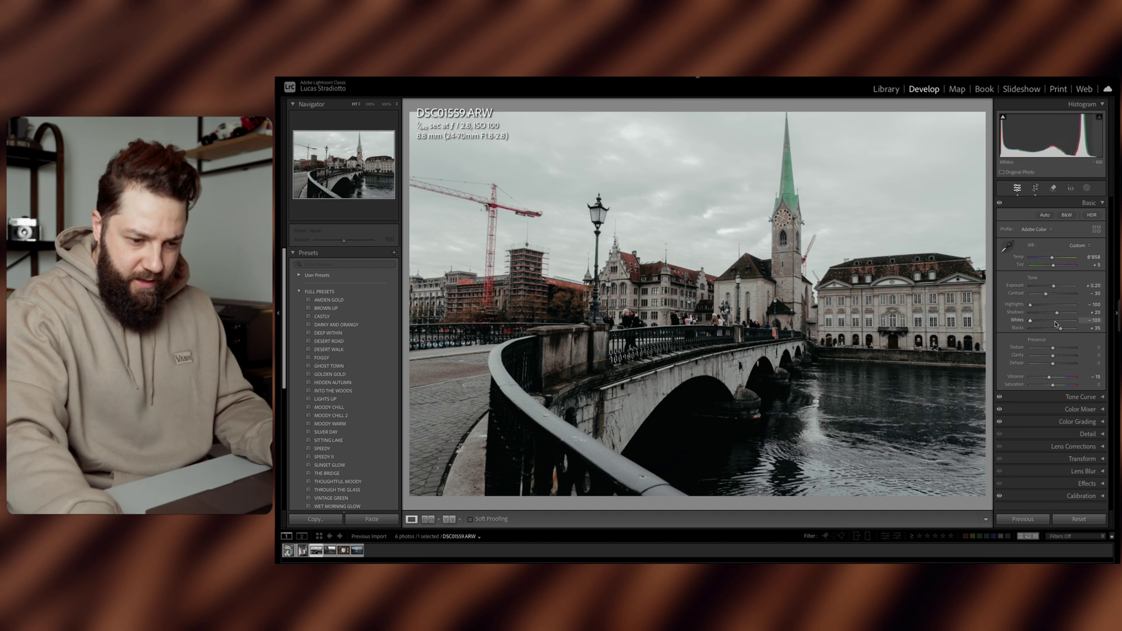
drag(1057, 315, 1054, 288)
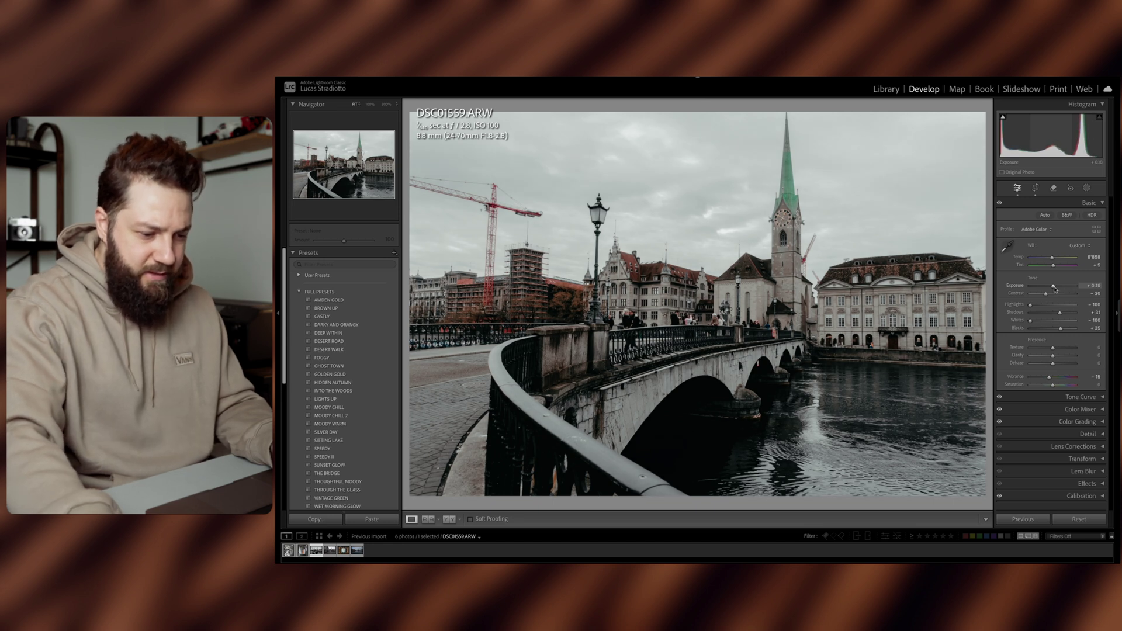
Lower the darks on the river bridge photo's tone curve.
click(1006, 398)
drag(1006, 402, 1028, 396)
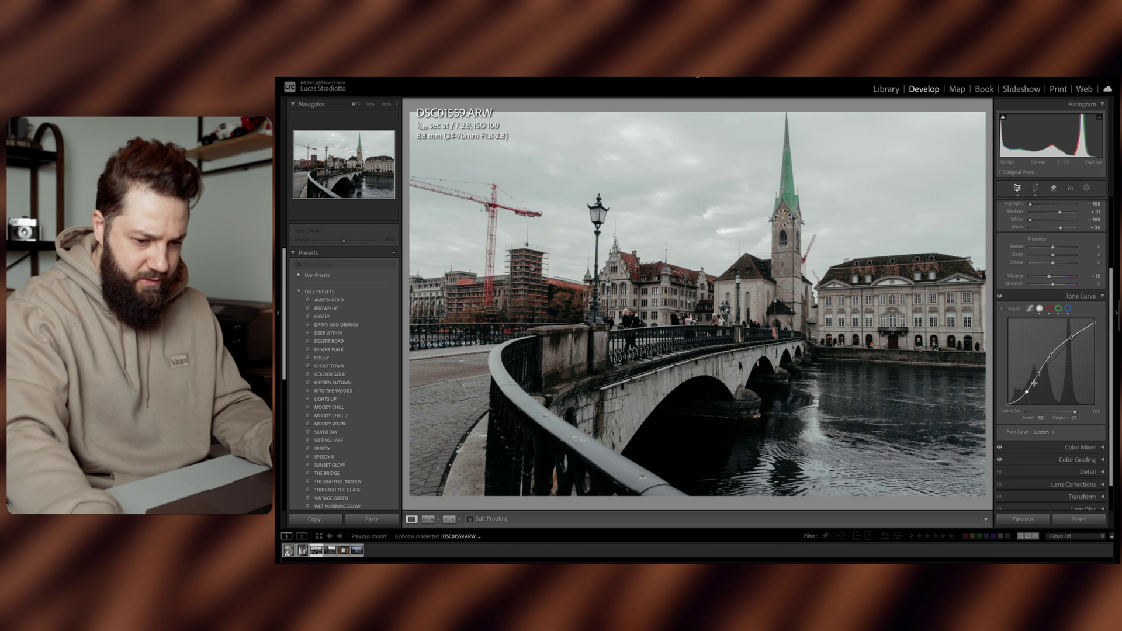
click(1102, 297)
Open the street photo with the orange crosswalk and straighten its crop by a slight rotation.
key(Right)
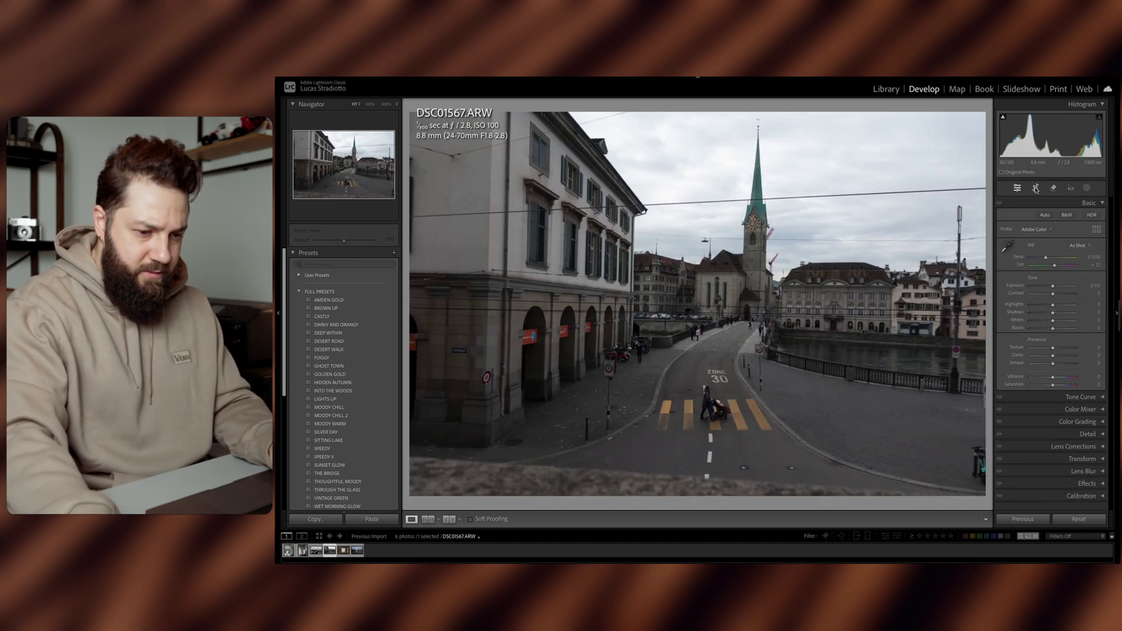
key(r)
click(1085, 218)
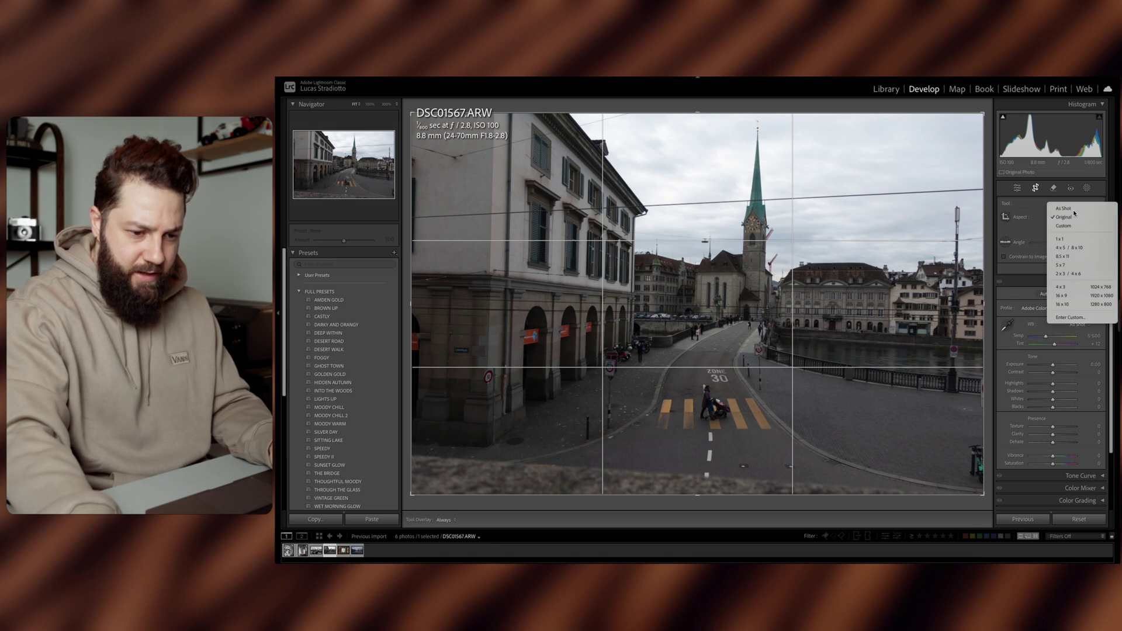
click(1063, 208)
drag(730, 504, 739, 504)
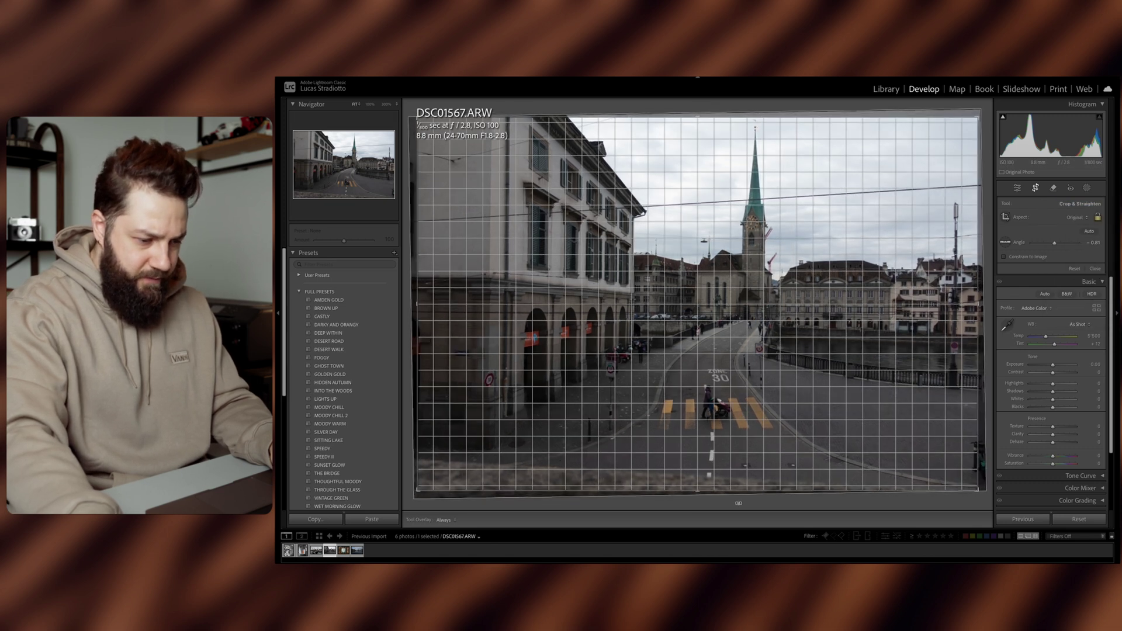
key(r)
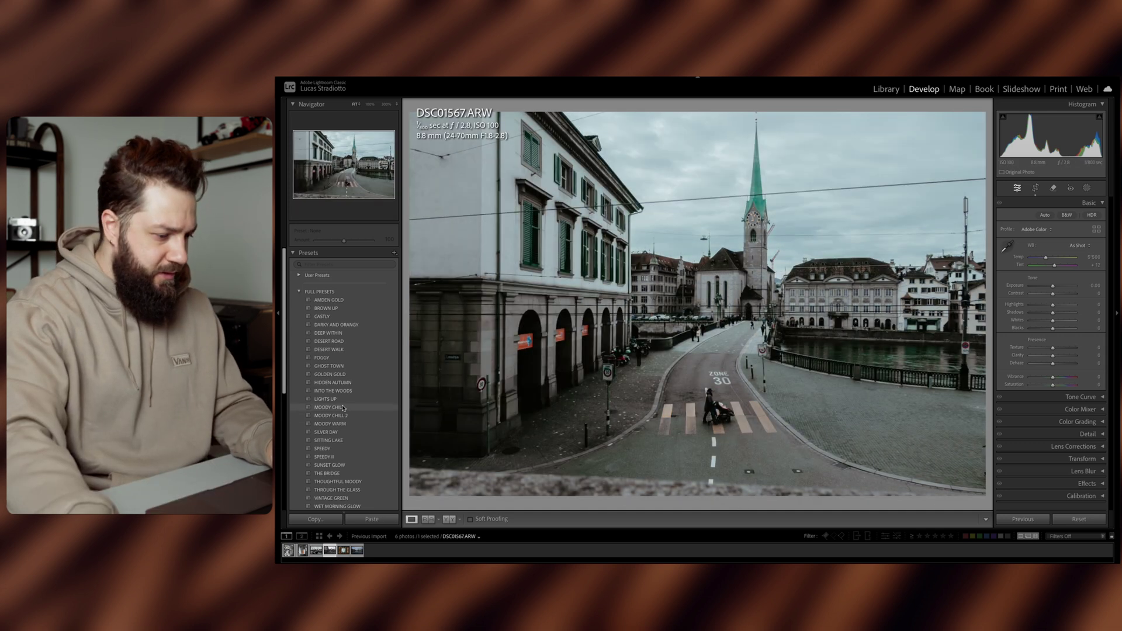
Apply the MOODY CHILL preset to the street photo, warm the temperature, set exposure to +0.35 and contrast to -15, and lift the shadows.
click(343, 408)
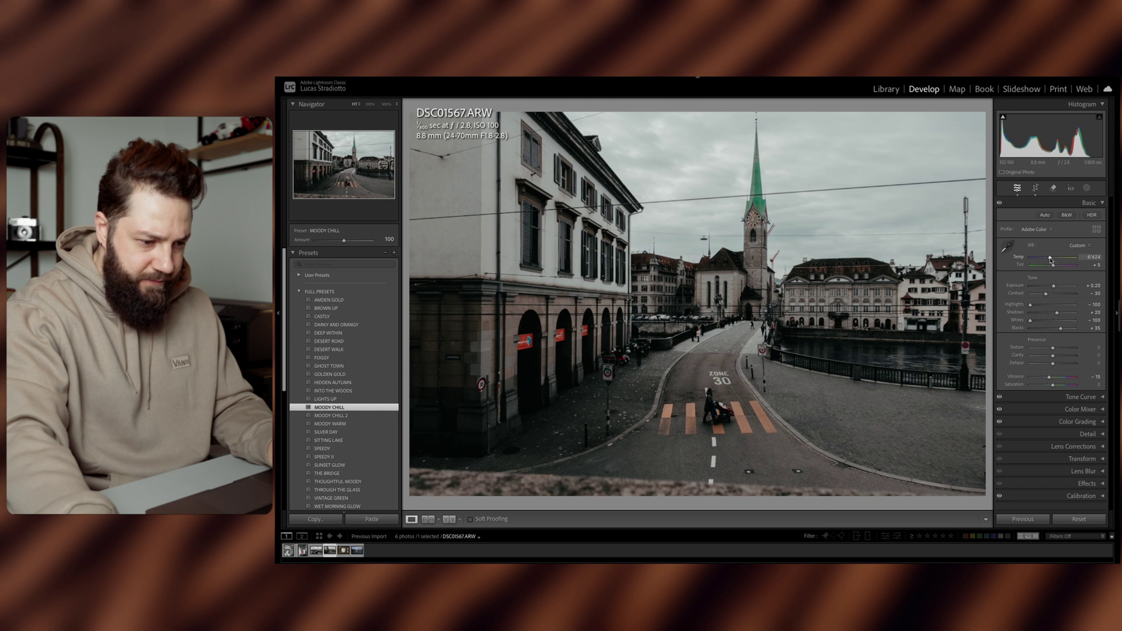
drag(1052, 260, 1053, 260)
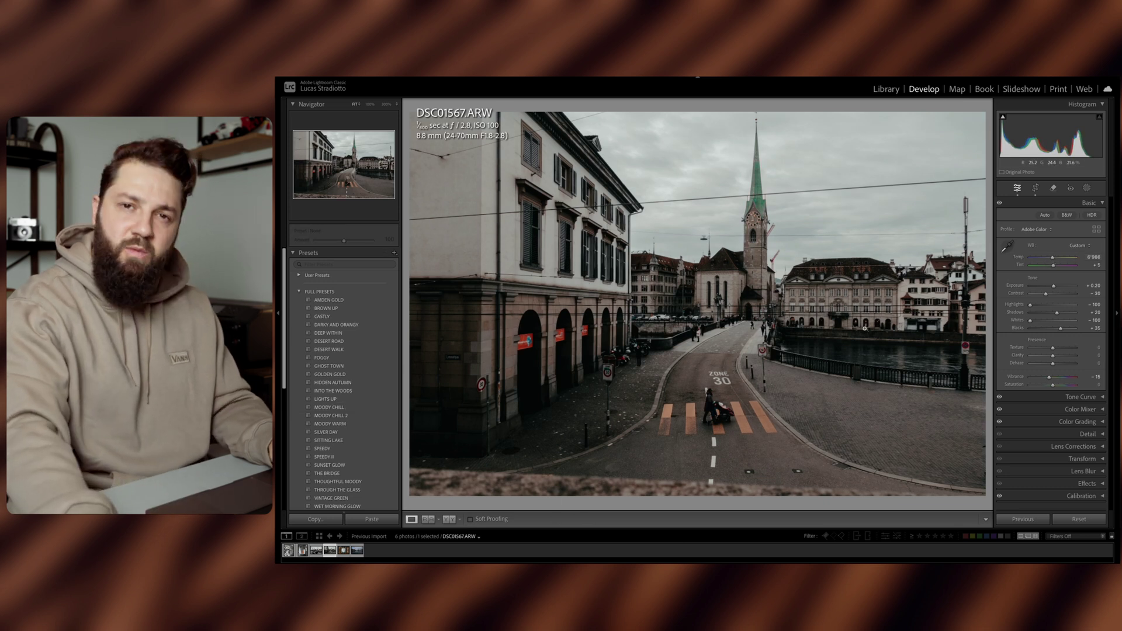
drag(1055, 286, 1055, 287)
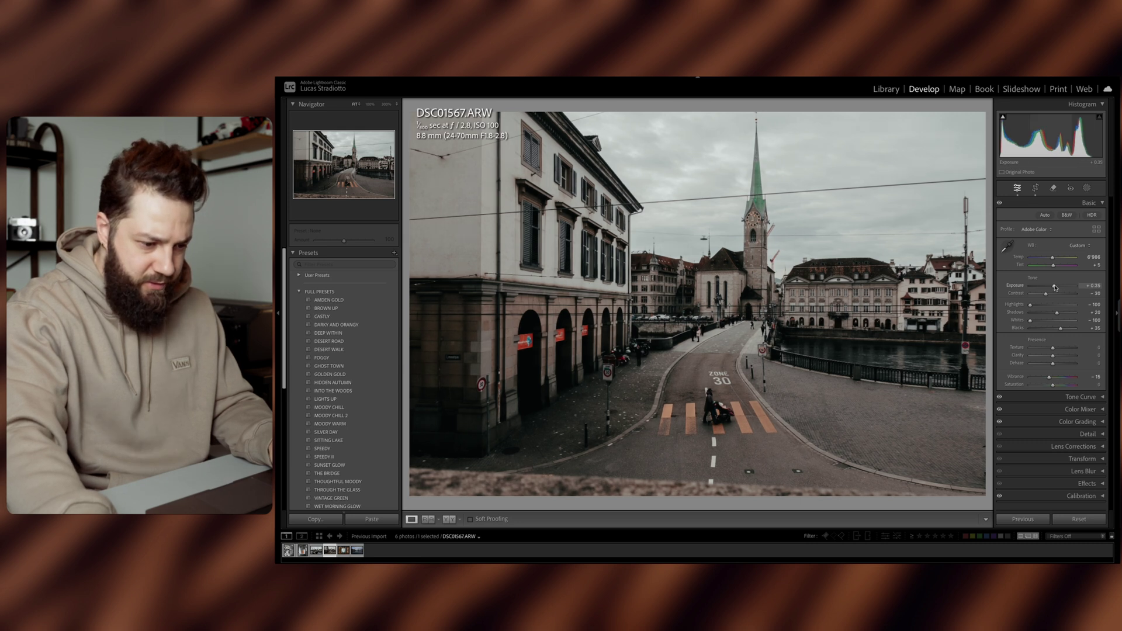
drag(1047, 296, 1050, 296)
drag(1056, 313, 1062, 315)
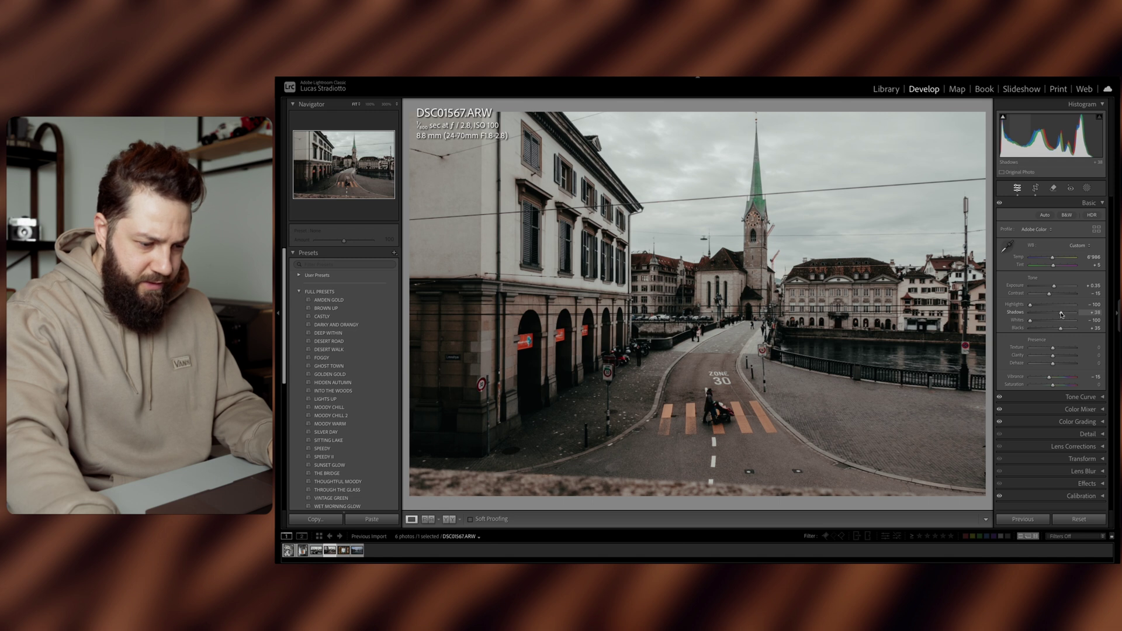
Lower the darks and raise the brights on the street photo's tone curve, and compare it with the original.
click(1100, 397)
mouse_move(1008, 367)
mouse_down()
mouse_move(1003, 380)
mouse_move(1027, 363)
mouse_up()
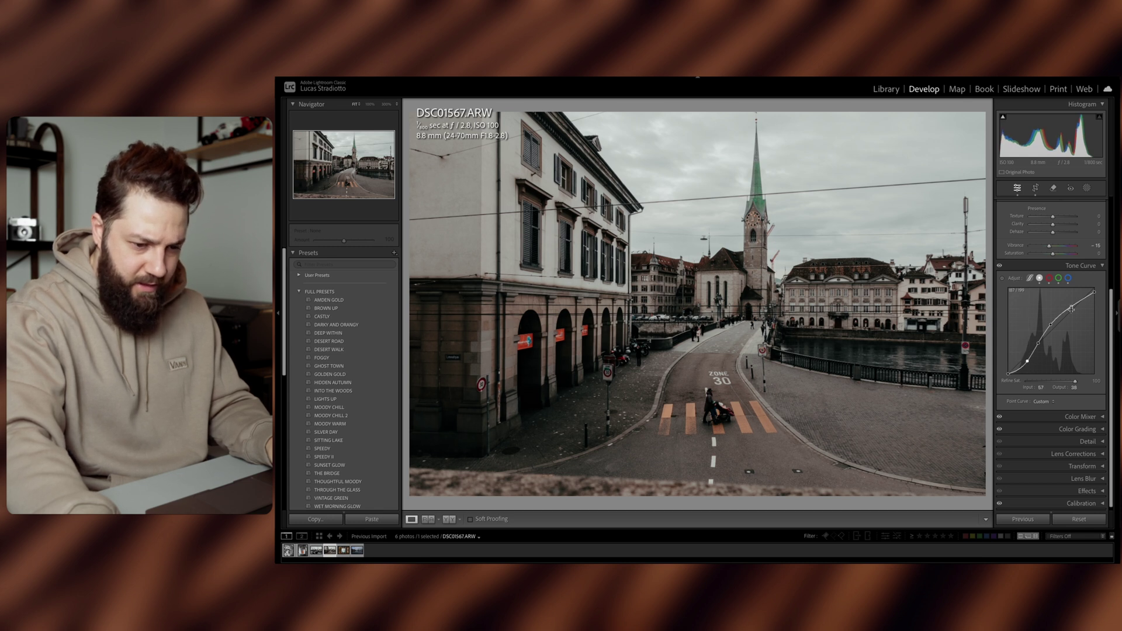
drag(1072, 309, 1068, 308)
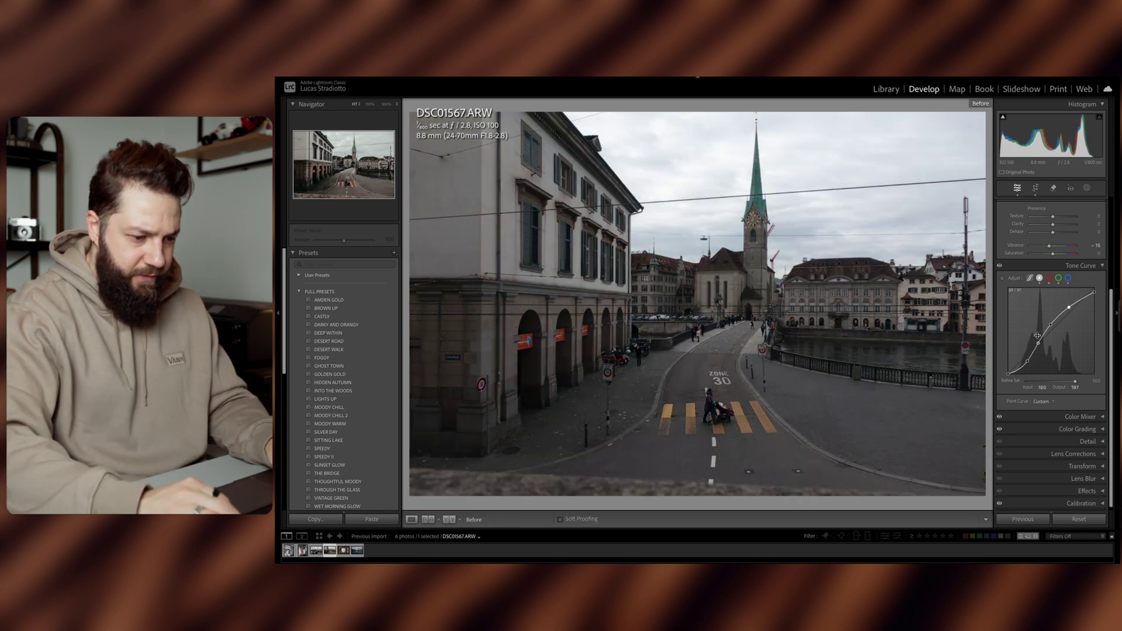
click(1080, 265)
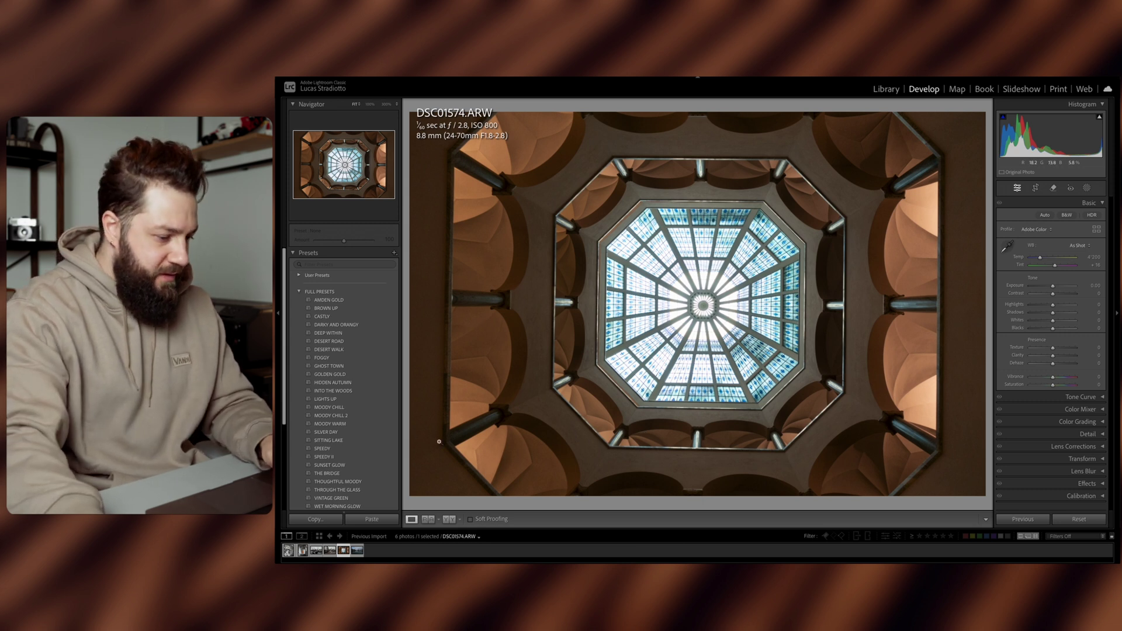
Apply the DEEP WITHIN preset to the skylight photo and straighten its crop with a slight rotation.
click(331, 332)
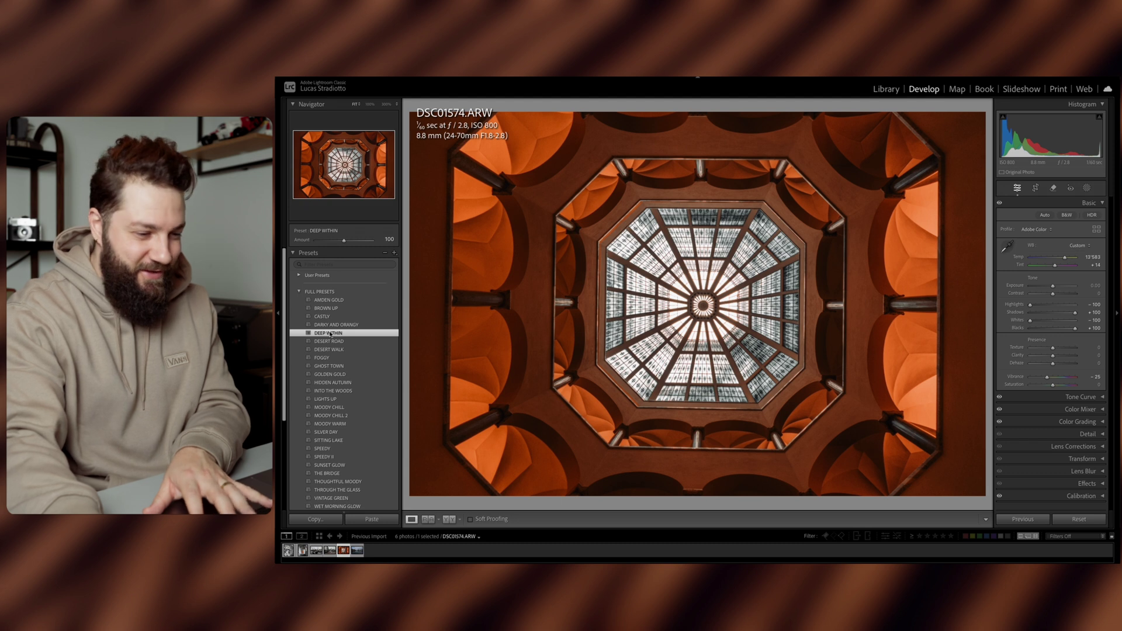
click(1035, 188)
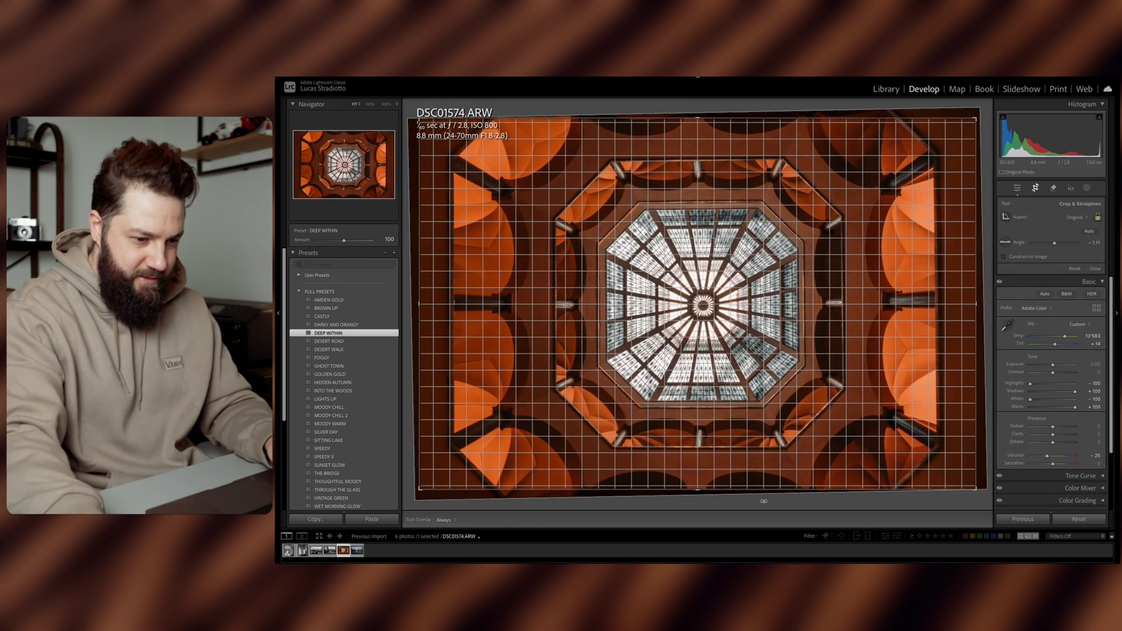
key(Return)
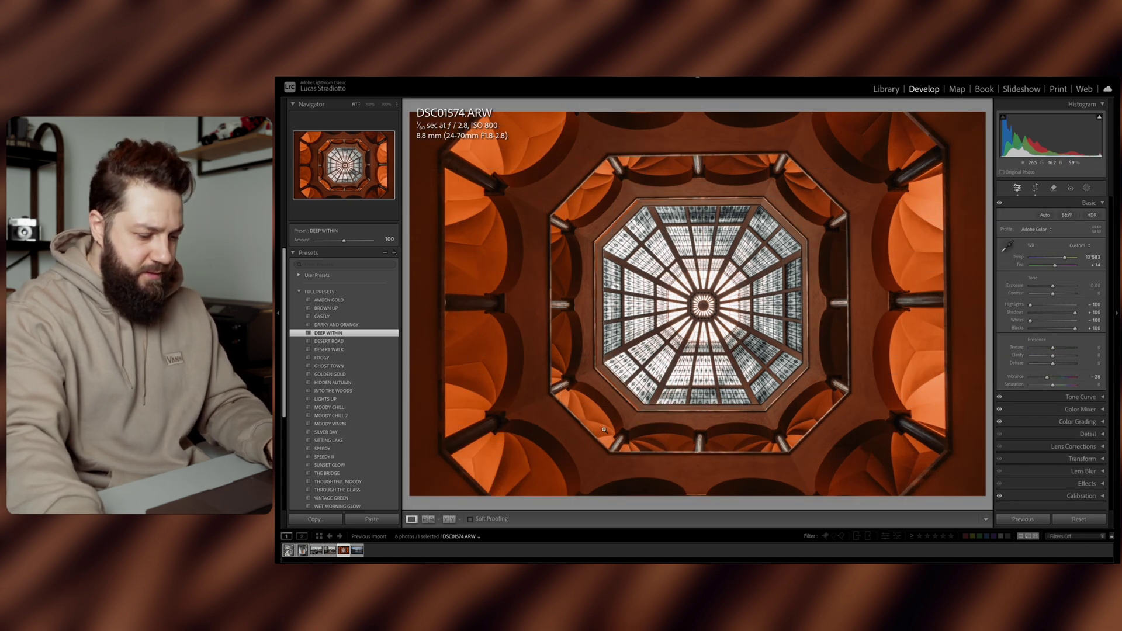
Rotate the skylight photo right (CW) into portrait orientation.
right_click(677, 337)
mouse_move(708, 497)
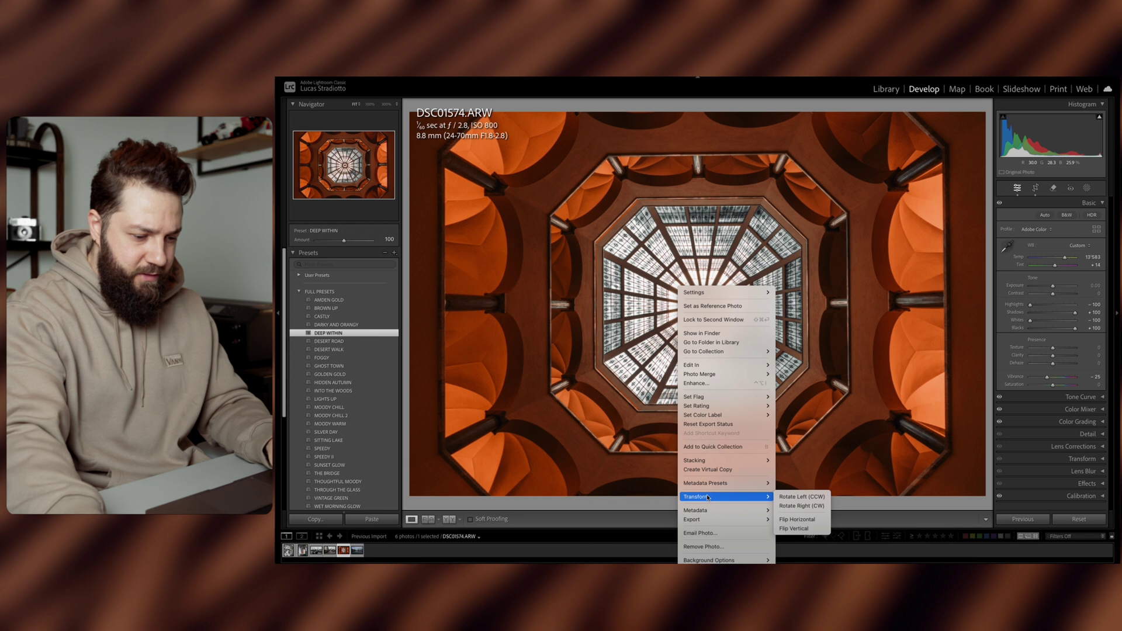
click(800, 506)
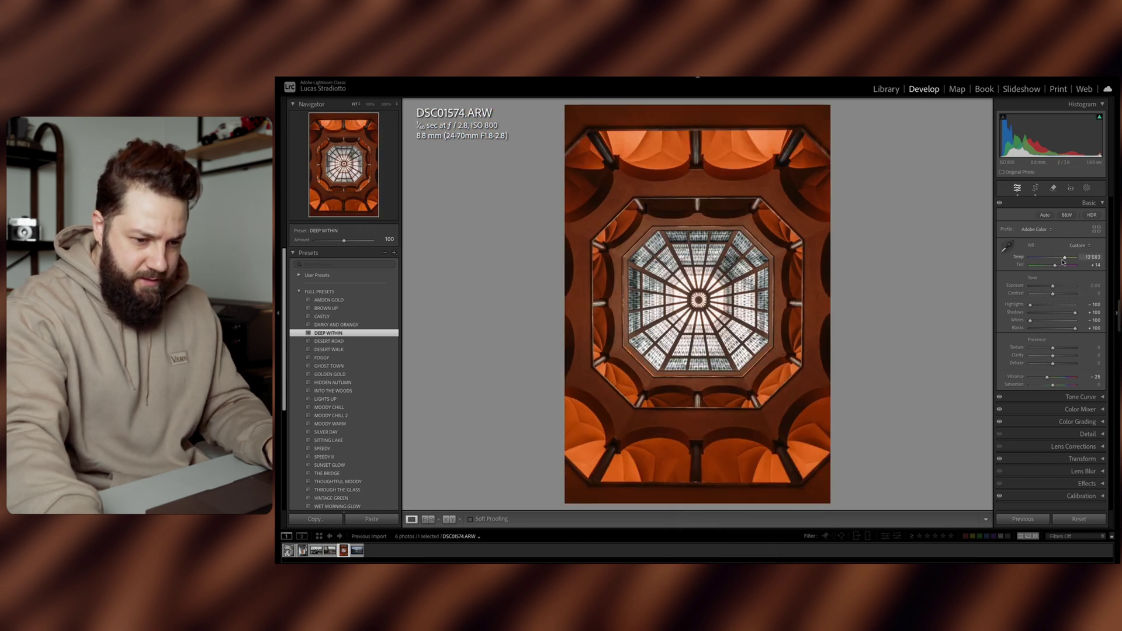
Cool the skylight photo's temperature, raise its exposure slightly, set contrast to -15 and increase the vibrance a little.
drag(1061, 260, 1054, 285)
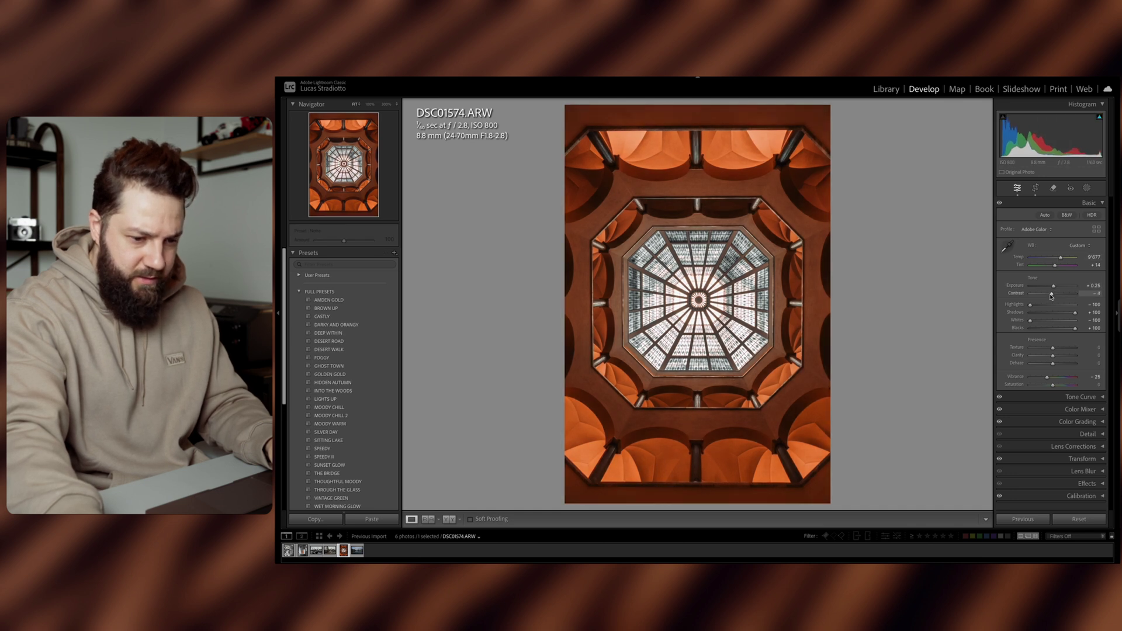
drag(1050, 296, 1049, 294)
click(721, 302)
click(721, 303)
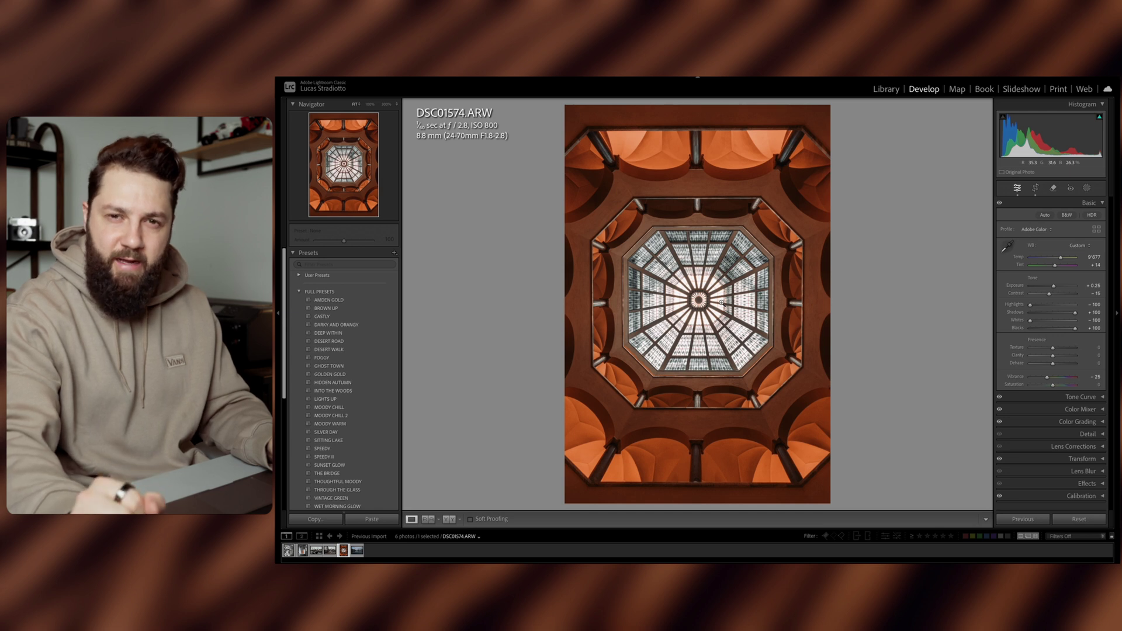
drag(1046, 377, 1049, 379)
click(1050, 202)
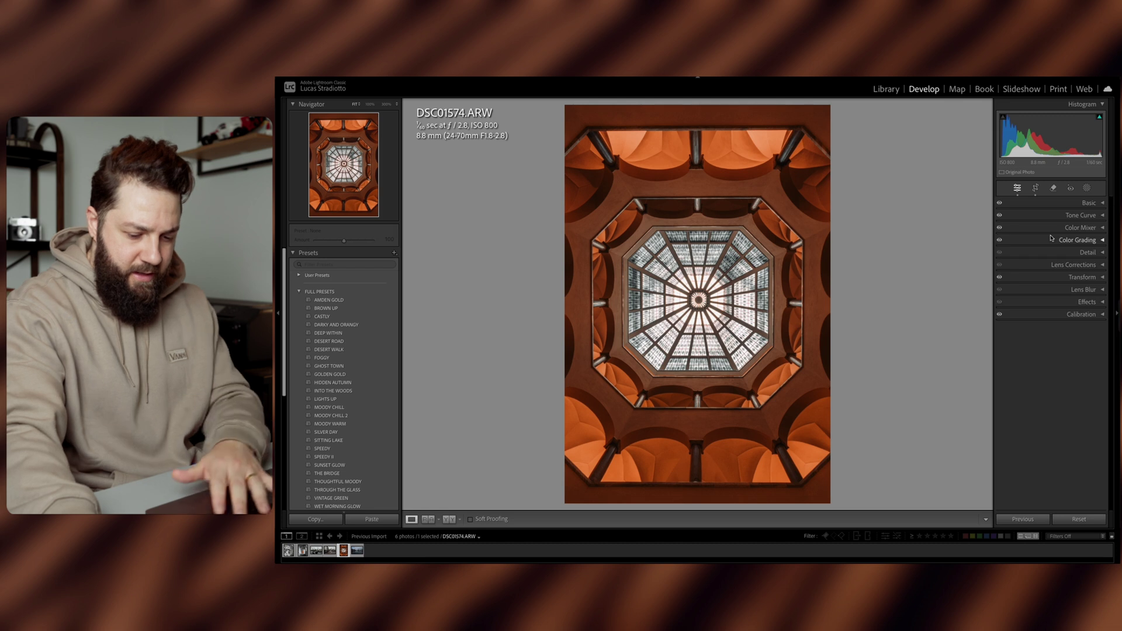
Compare the skylight photo with its unedited version and review its tone curve.
key(backslash)
key(backslash)
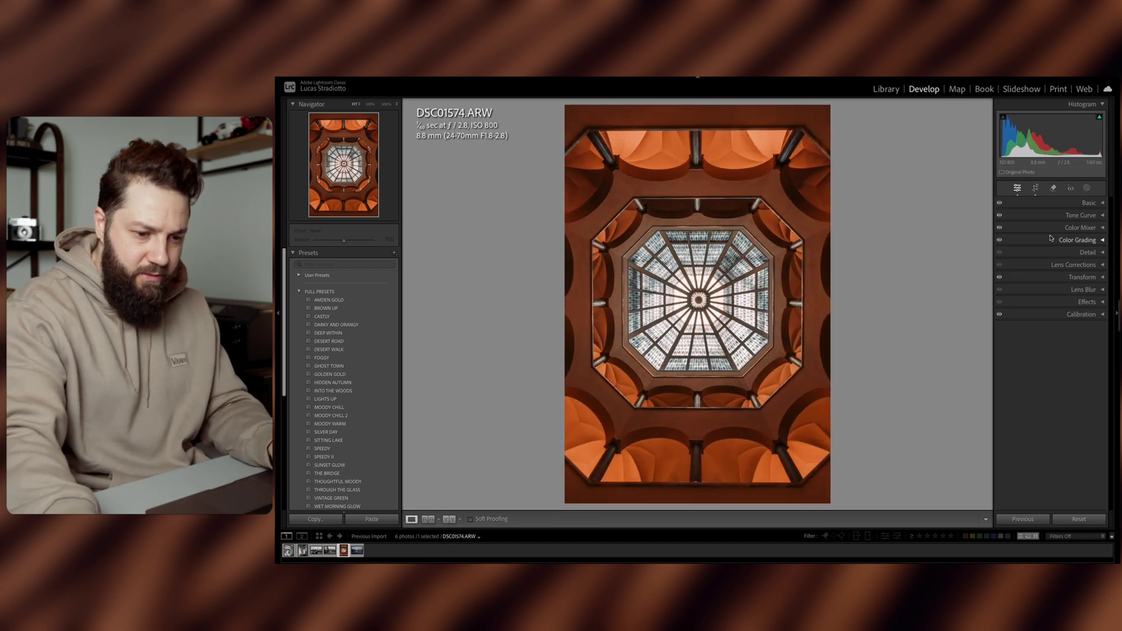
click(1100, 215)
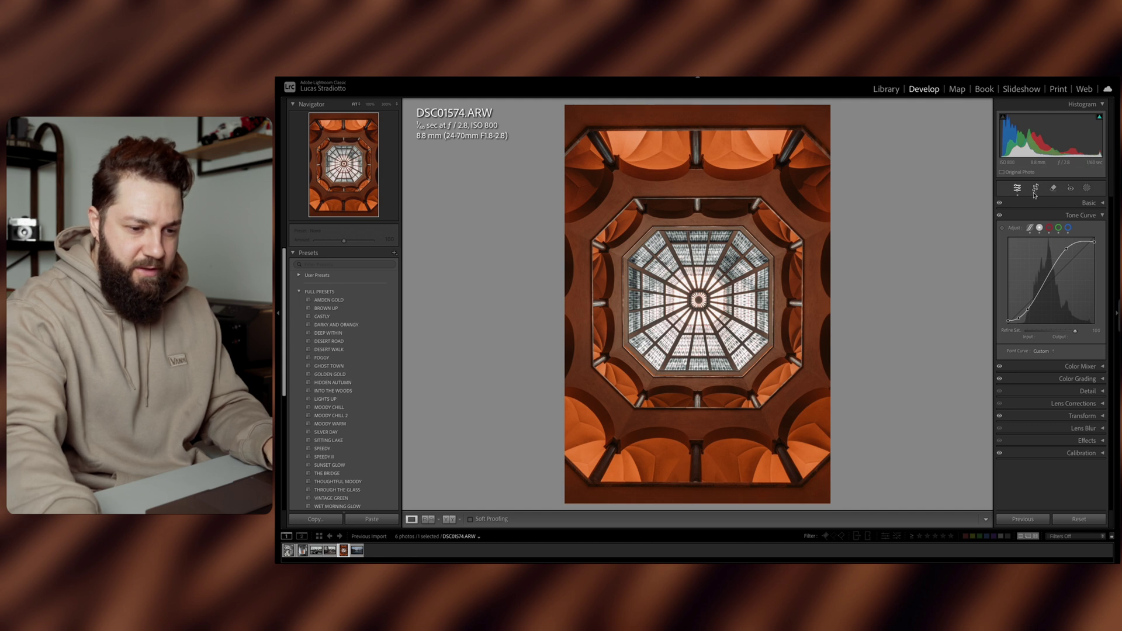
Crop the skylight photo to the 4 x 5 / 8 x 10 aspect ratio and reposition the image inside the frame.
click(1035, 188)
click(1078, 218)
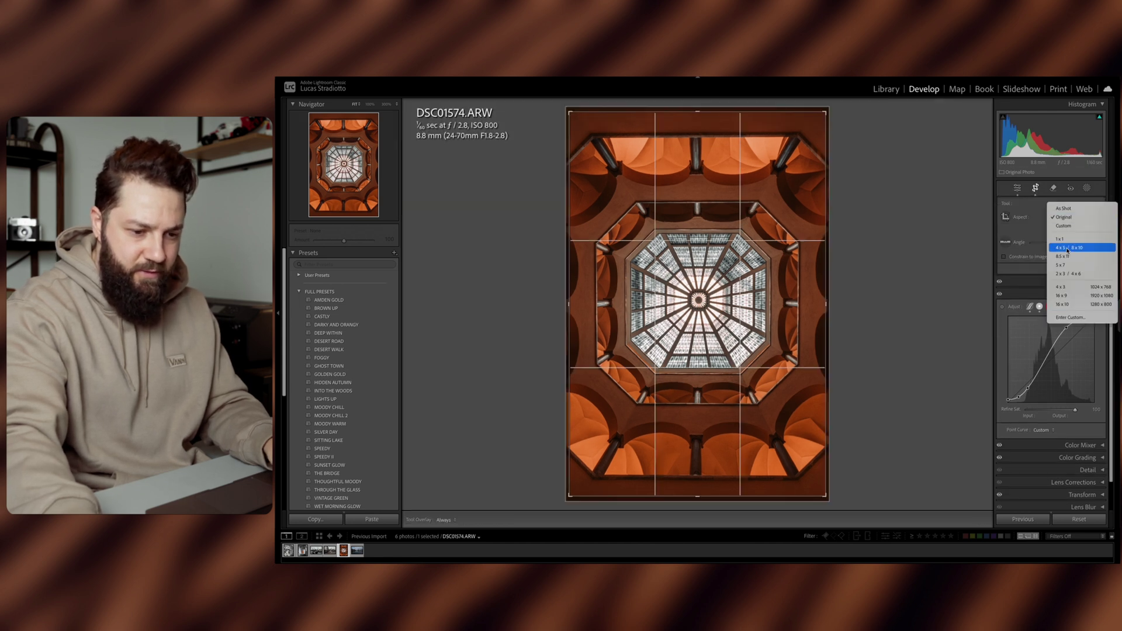
click(1067, 250)
drag(714, 334, 713, 343)
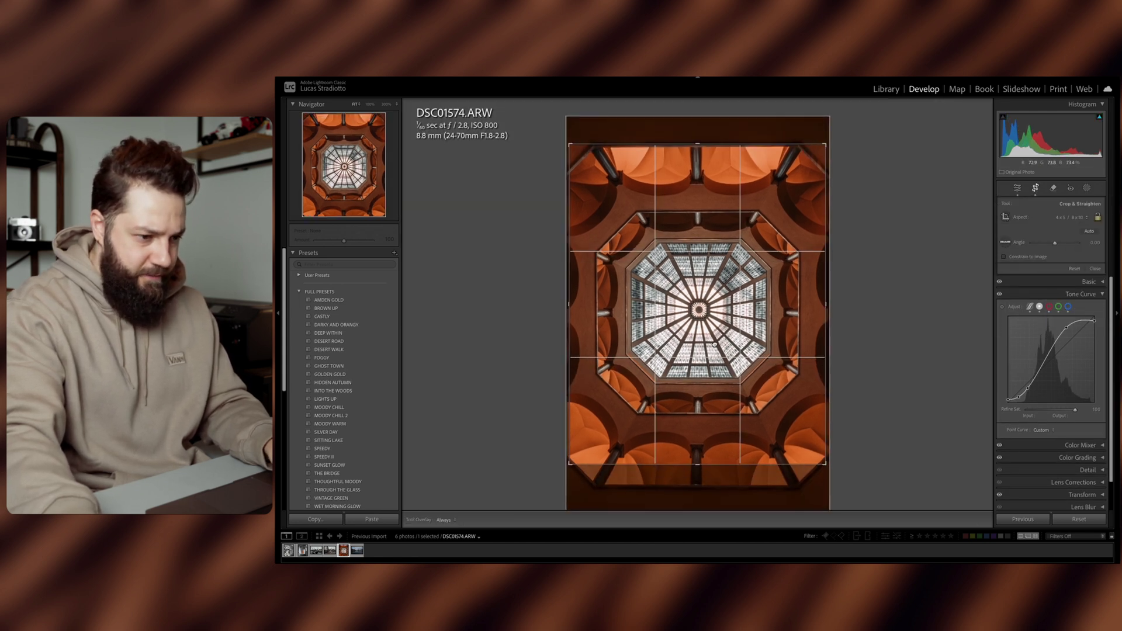
key(Return)
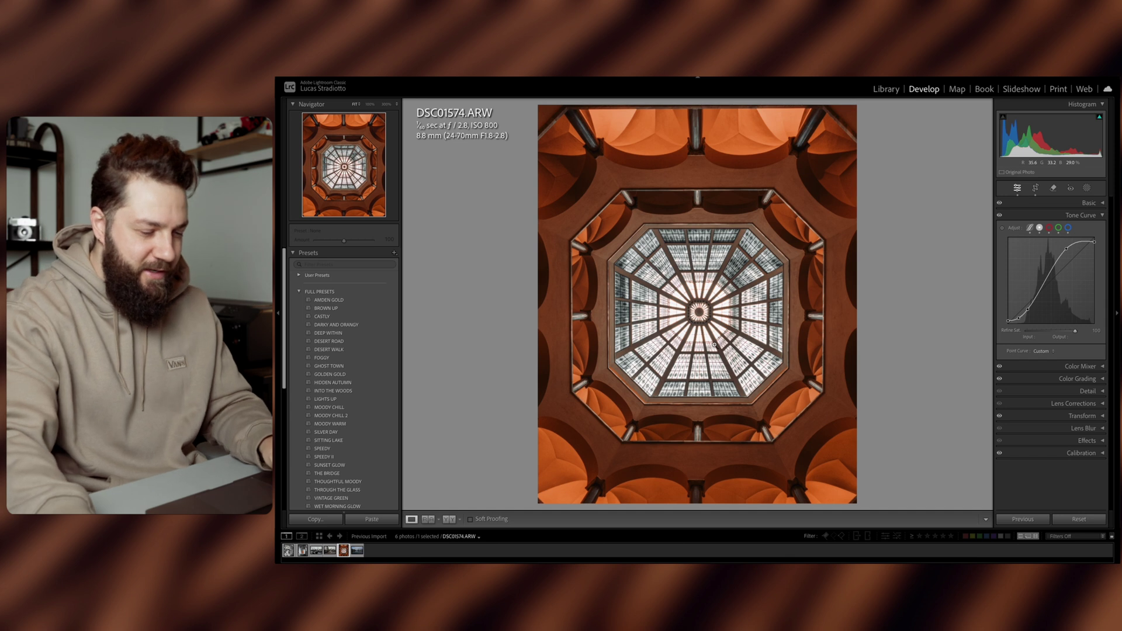
Open the river cityscape photo and set its white balance by sampling the clouds beside the red crane.
key(Right)
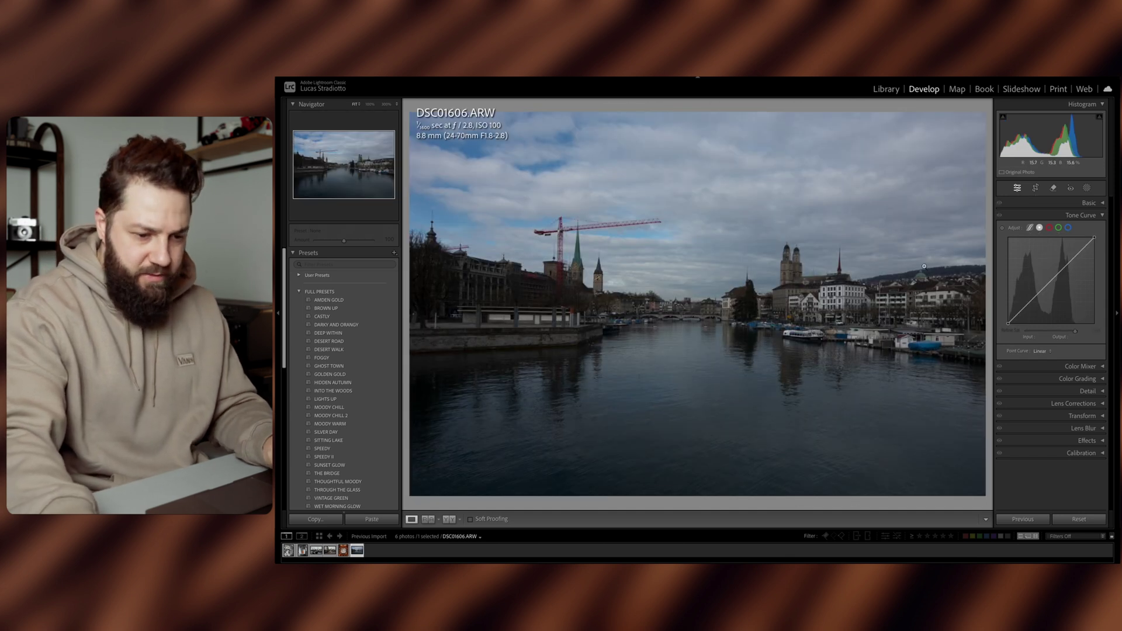
key(w)
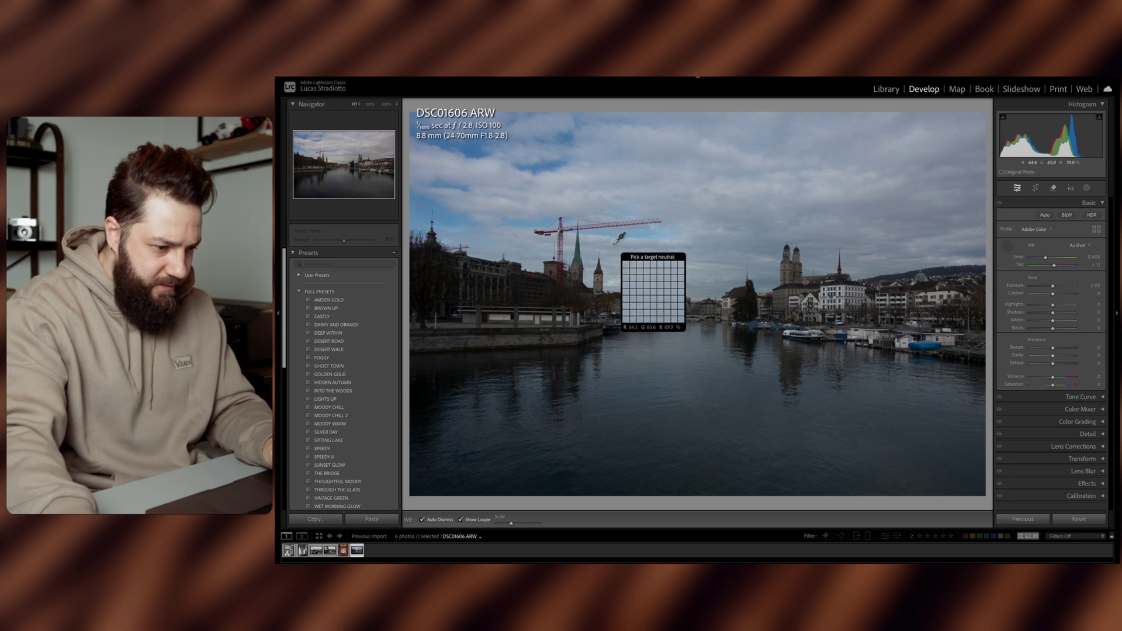
click(621, 235)
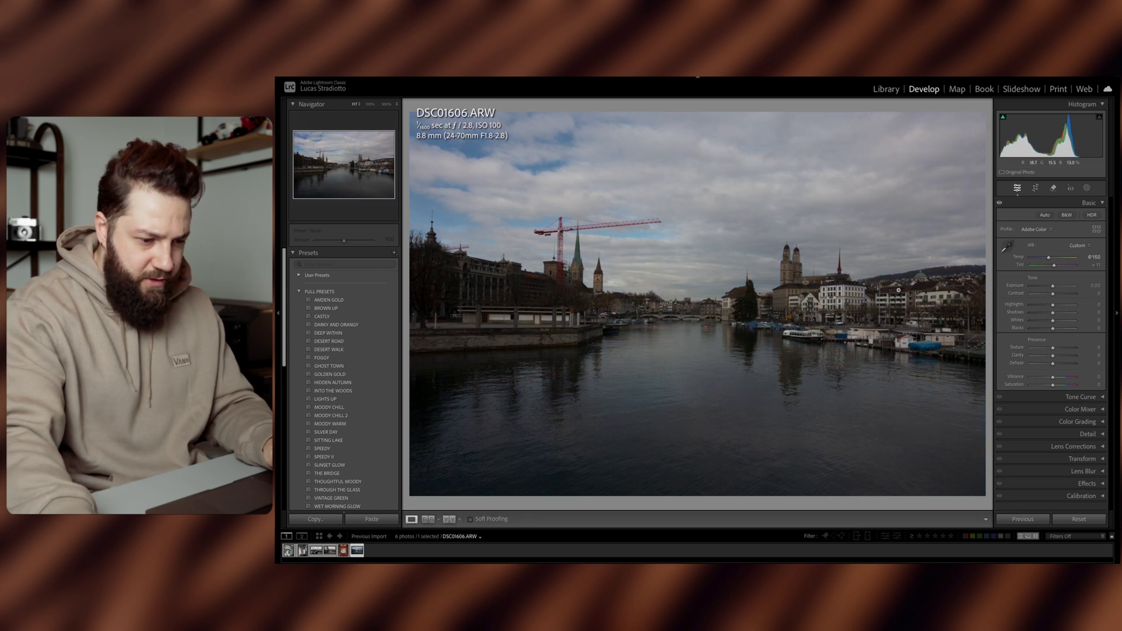
Set the cityscape photo's exposure to +0.35, contrast to -10, highlights to -100, shadows to +55, whites to -30 and blacks to +40.
drag(1052, 285, 1055, 286)
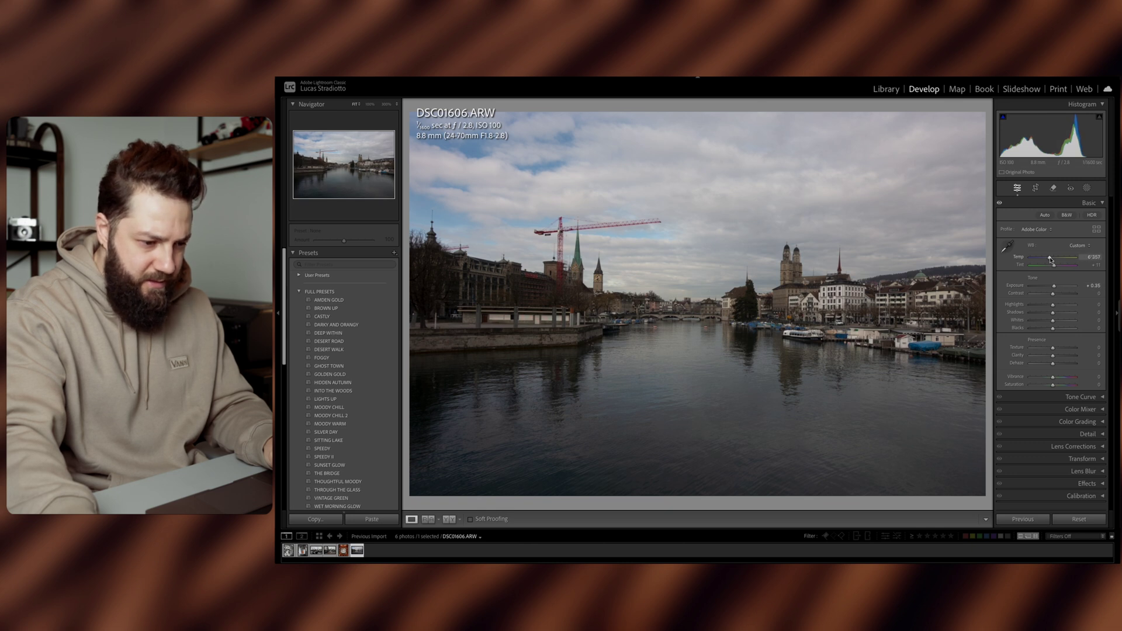
drag(1052, 295, 1022, 306)
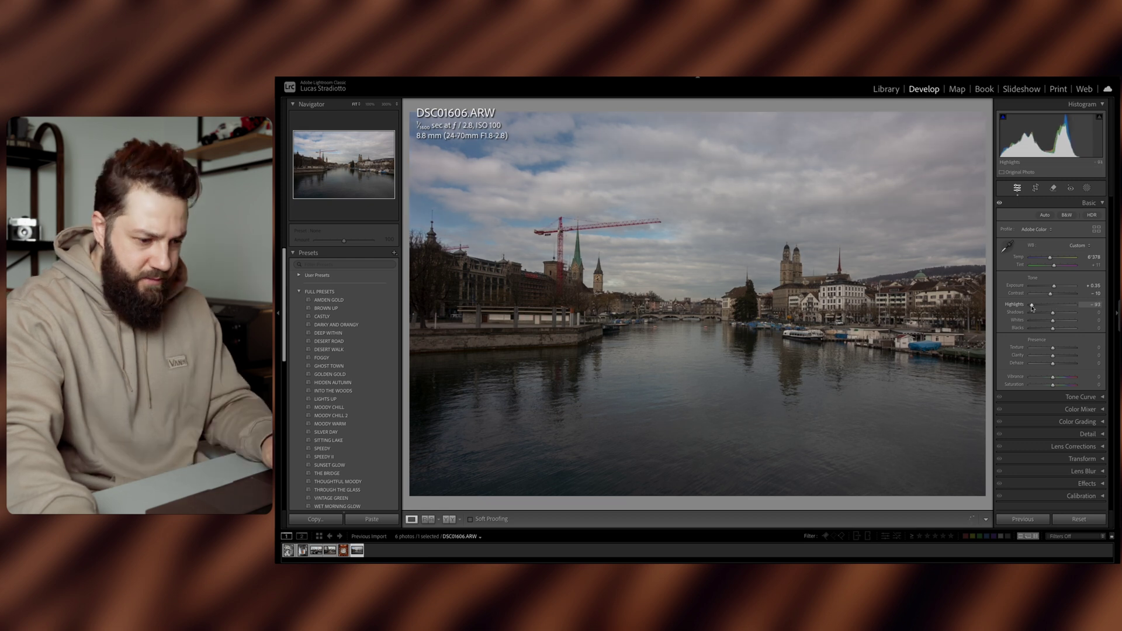
mouse_move(1052, 313)
mouse_down()
mouse_move(1065, 313)
mouse_move(1045, 323)
mouse_move(1063, 330)
mouse_up()
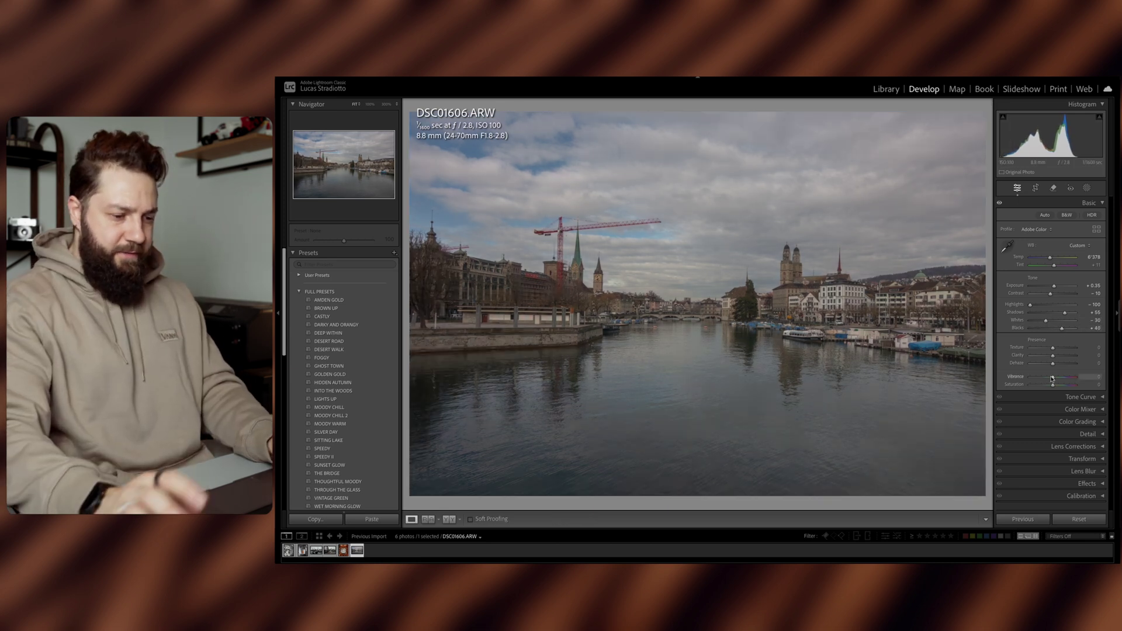
click(1101, 203)
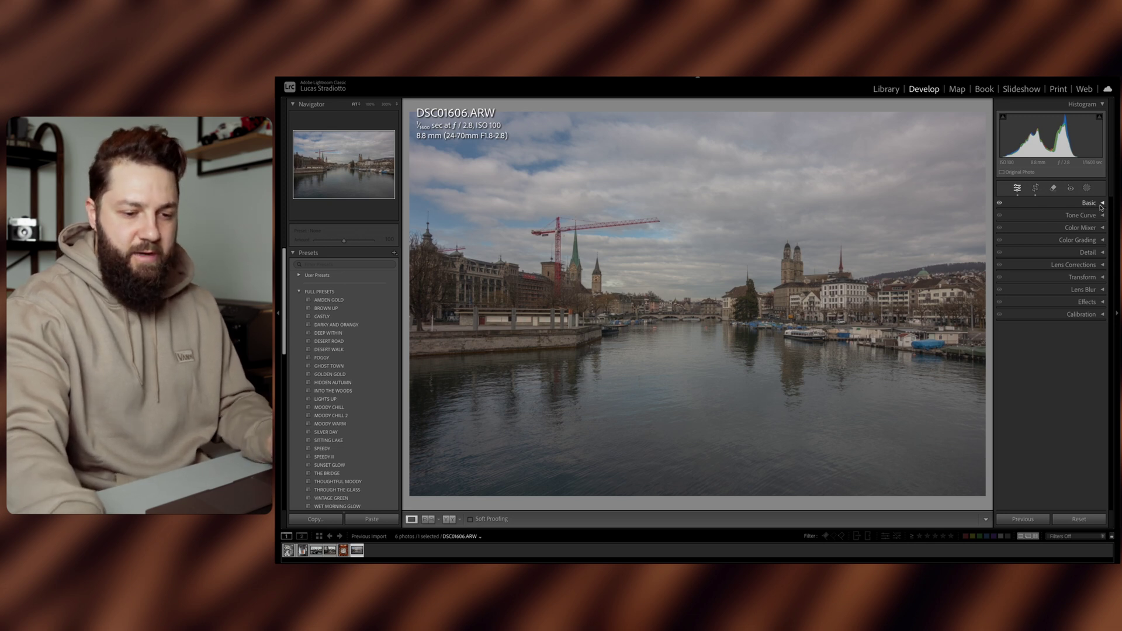
Add contrast to the cityscape photo with a gentle S-shaped tone curve, lowering the shadows and lifting the highlights.
click(1102, 215)
drag(1022, 311, 1067, 257)
click(1081, 215)
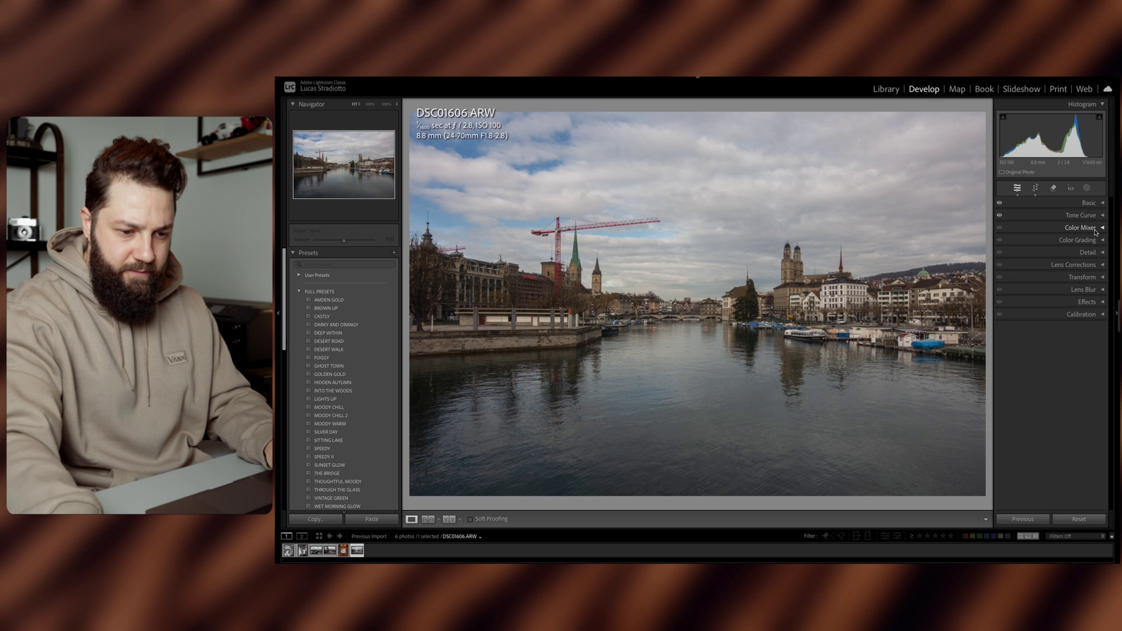
Set the cityscape photo's color saturation to -60 for blue, -75 for aqua, -100 for green and +20 for yellow.
click(1095, 228)
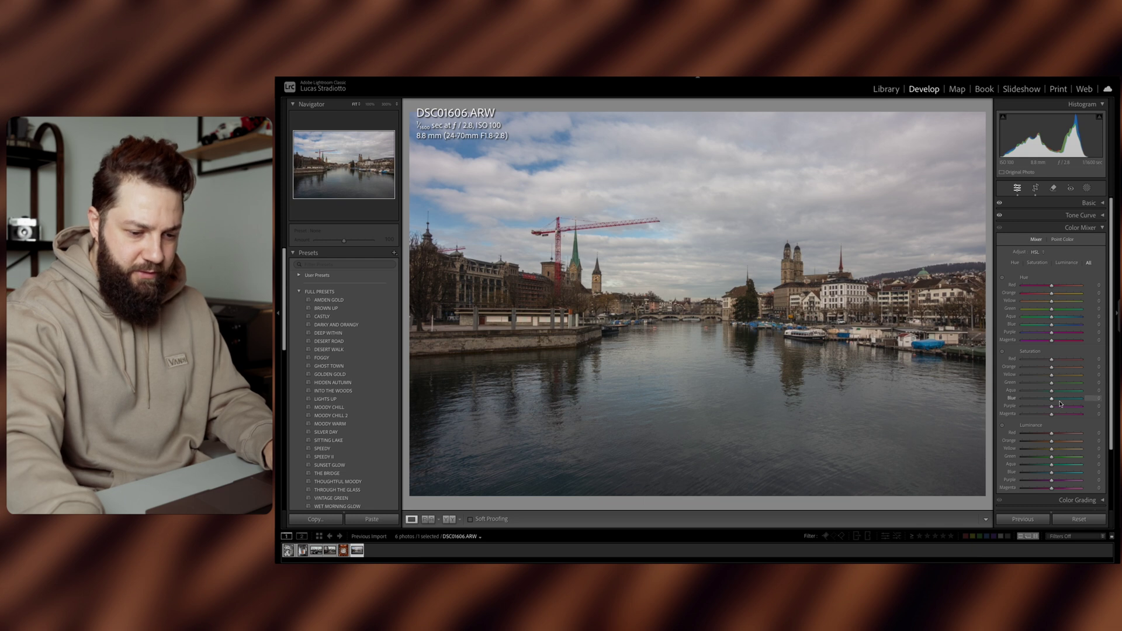
drag(1053, 400, 1035, 401)
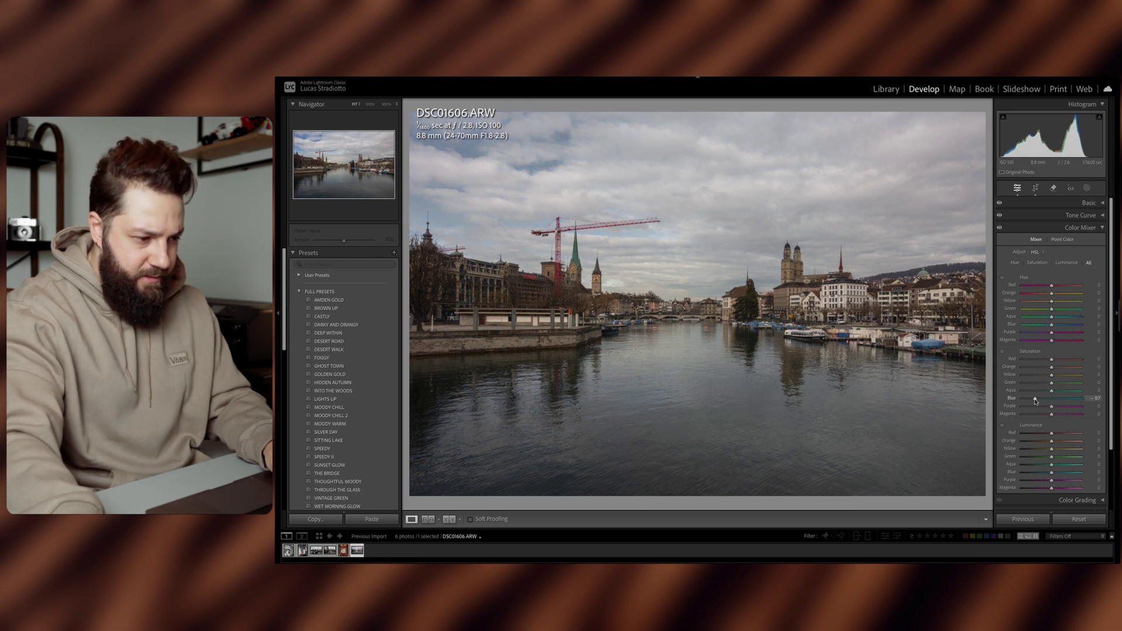
drag(1035, 400, 1035, 401)
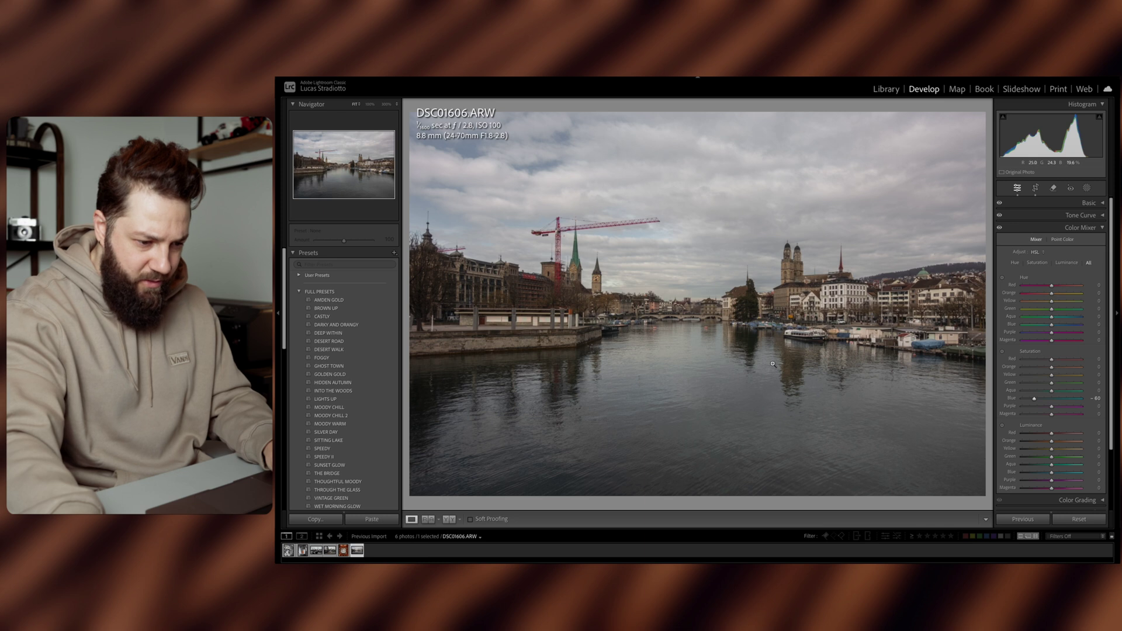
drag(1051, 390, 1046, 391)
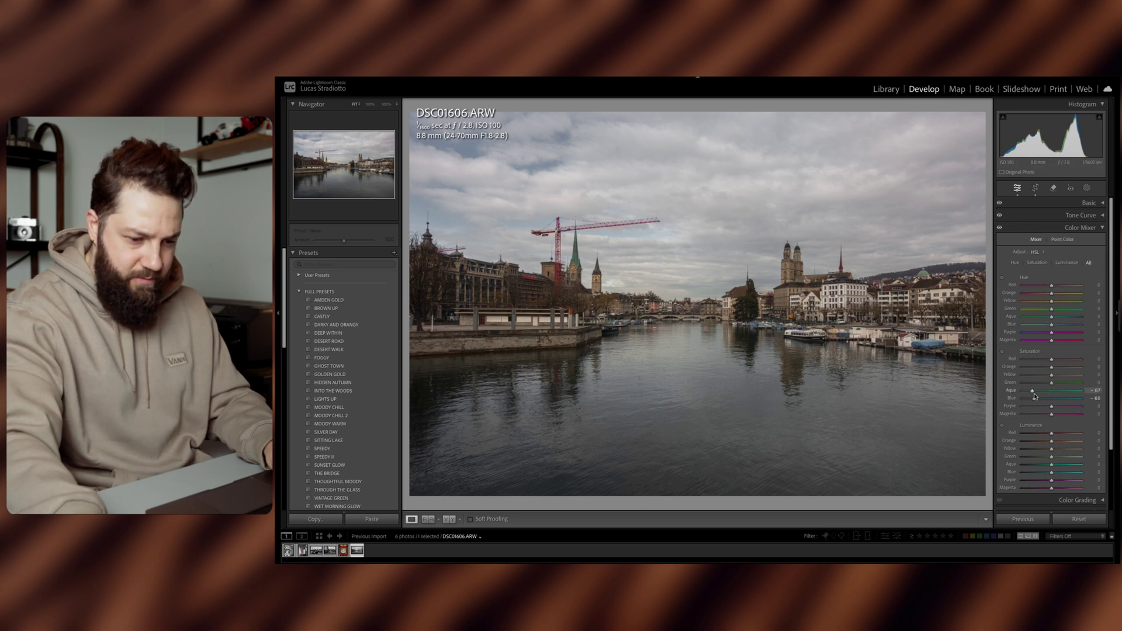
drag(1035, 397, 1030, 396)
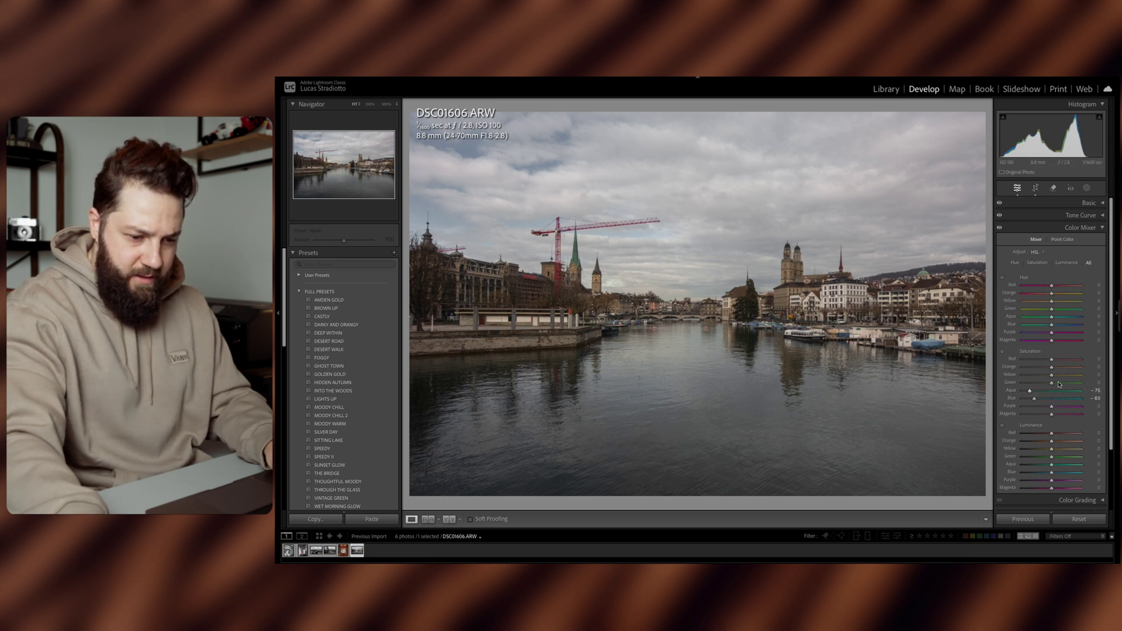
drag(1078, 382, 1020, 383)
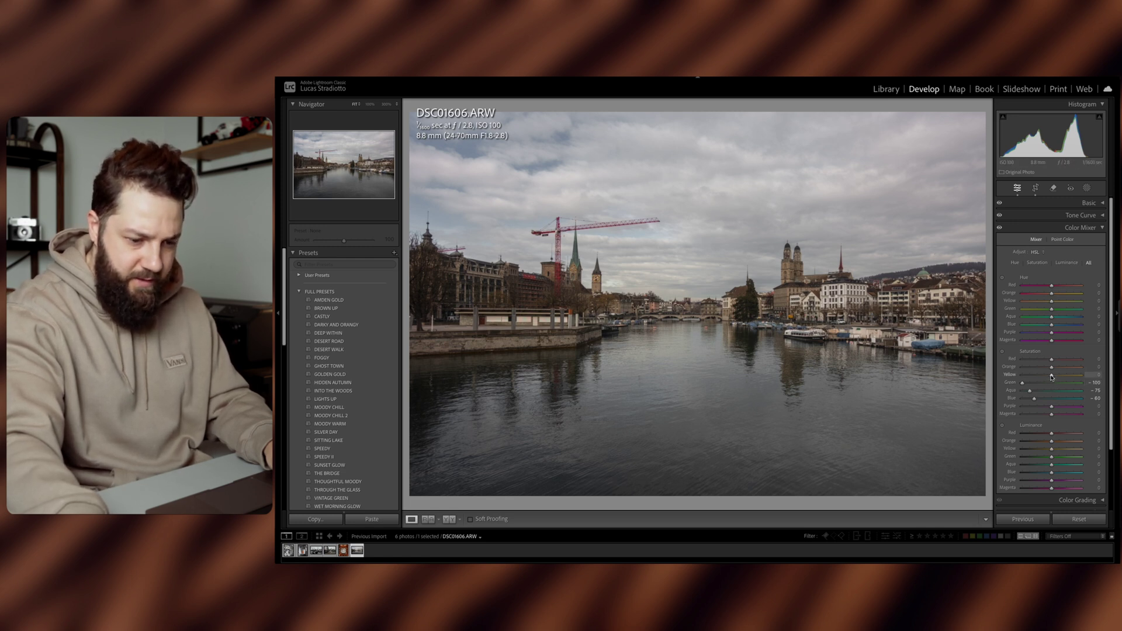
drag(1051, 377, 1050, 377)
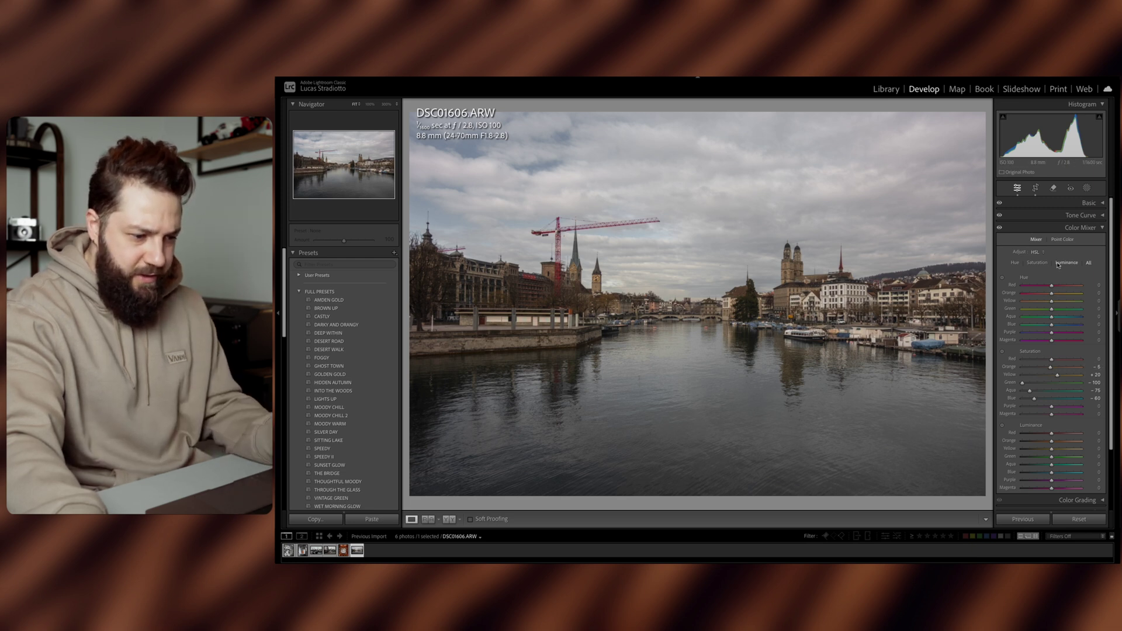
click(1102, 228)
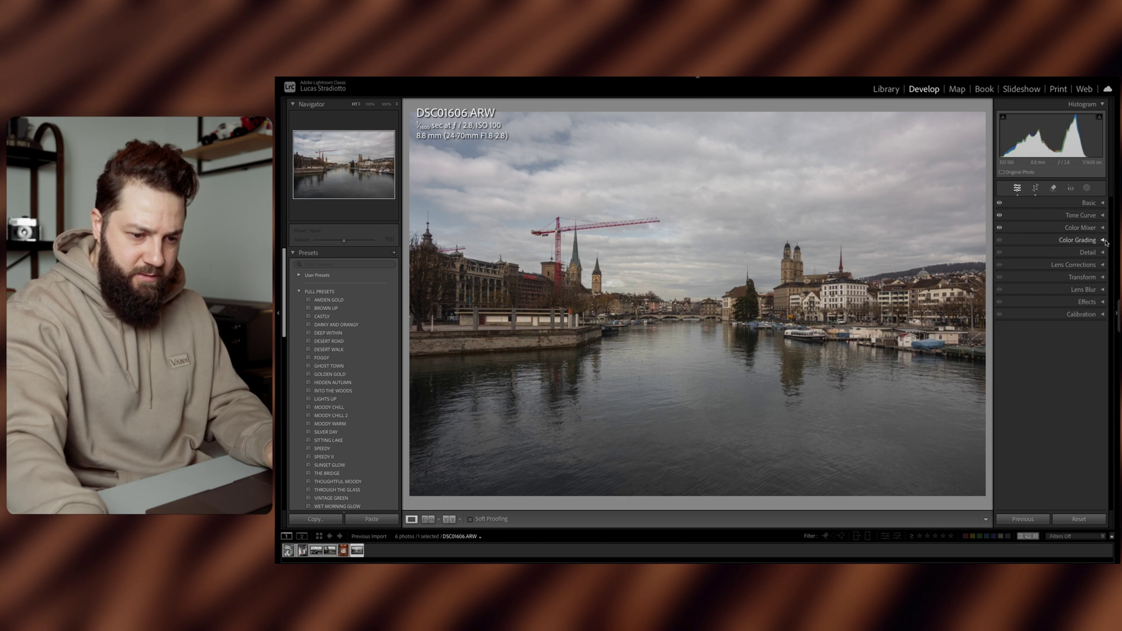
Color grade the cityscape photo's shadows with a blue hue of 220 and a saturation of about 20.
click(1102, 241)
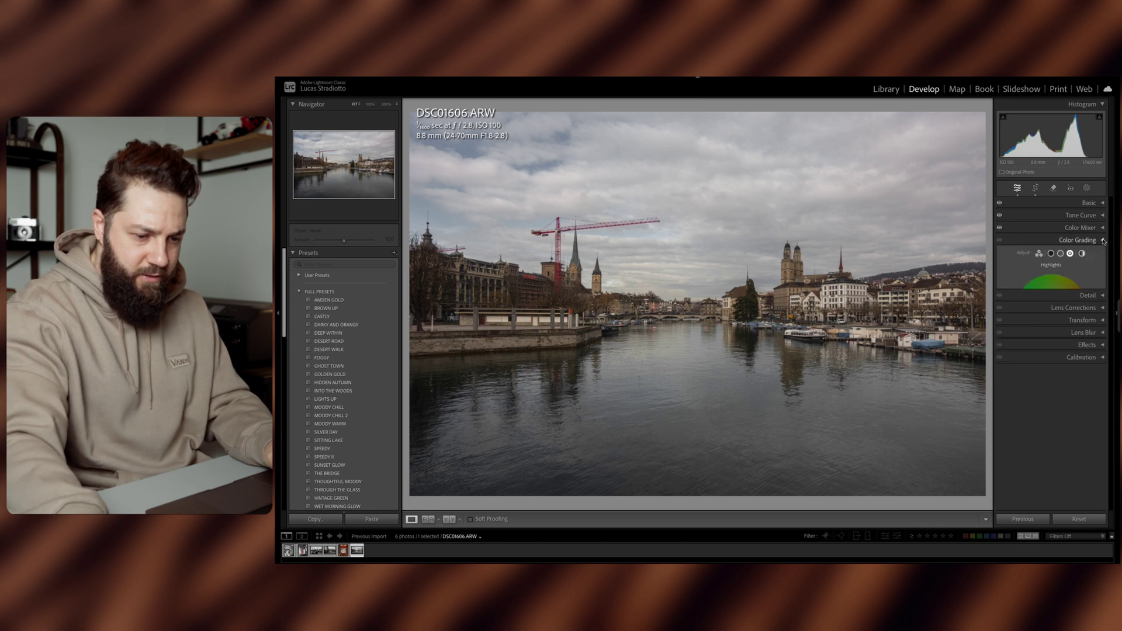
click(1050, 253)
click(1090, 362)
key(Return)
drag(1028, 373, 1038, 375)
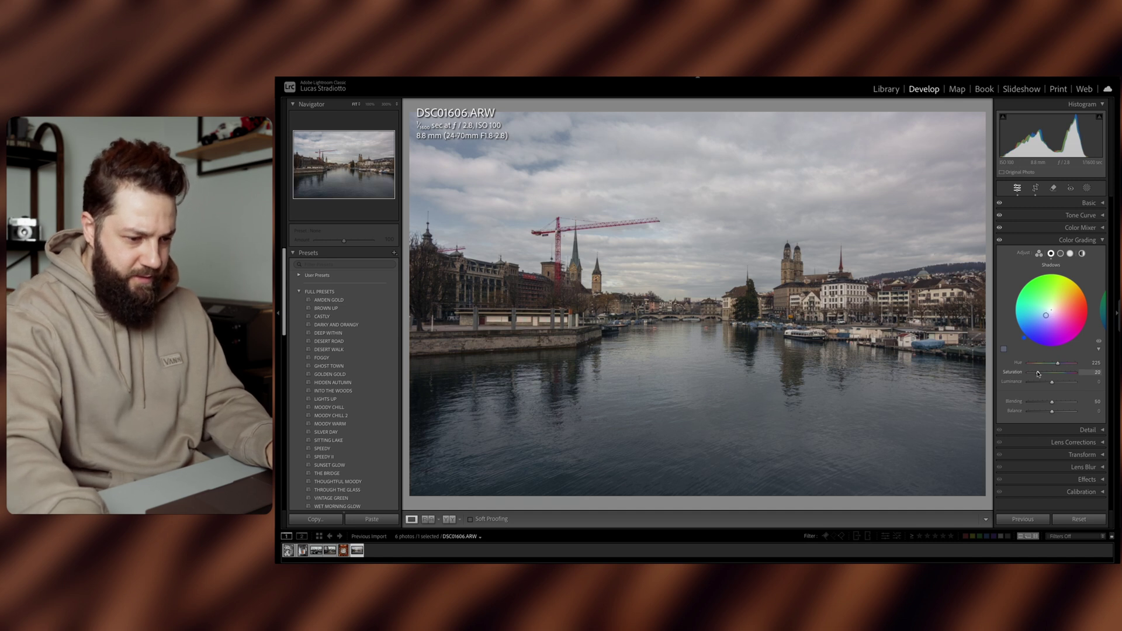
Color grade the highlights with hue 35 and saturation 10, and raise the color grading blending slightly.
click(1070, 253)
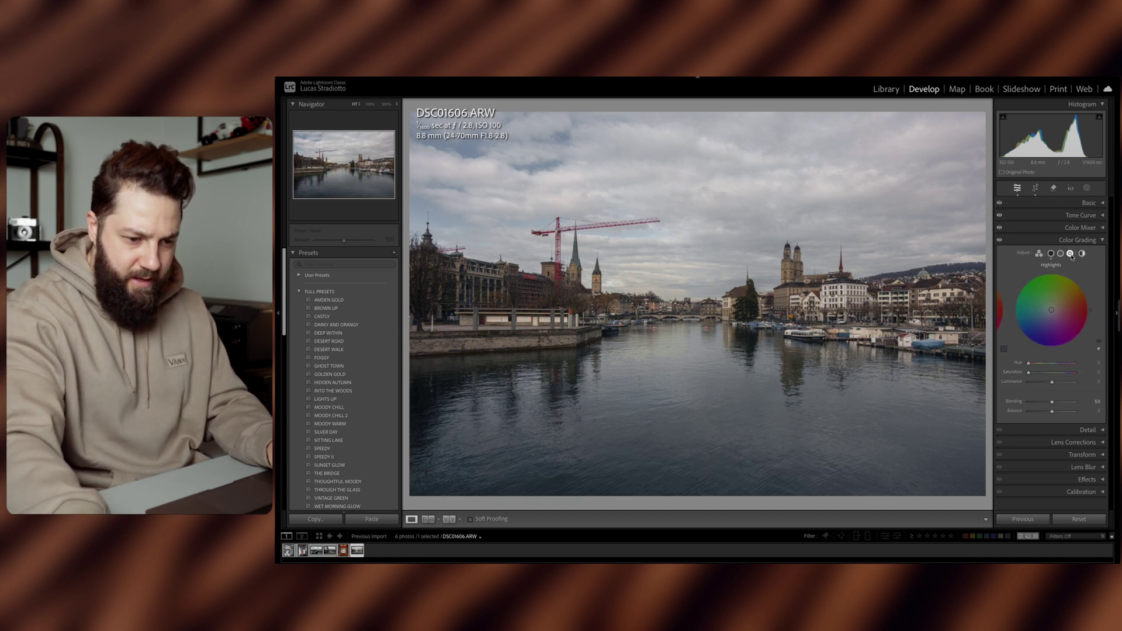
click(1093, 362)
text(35)
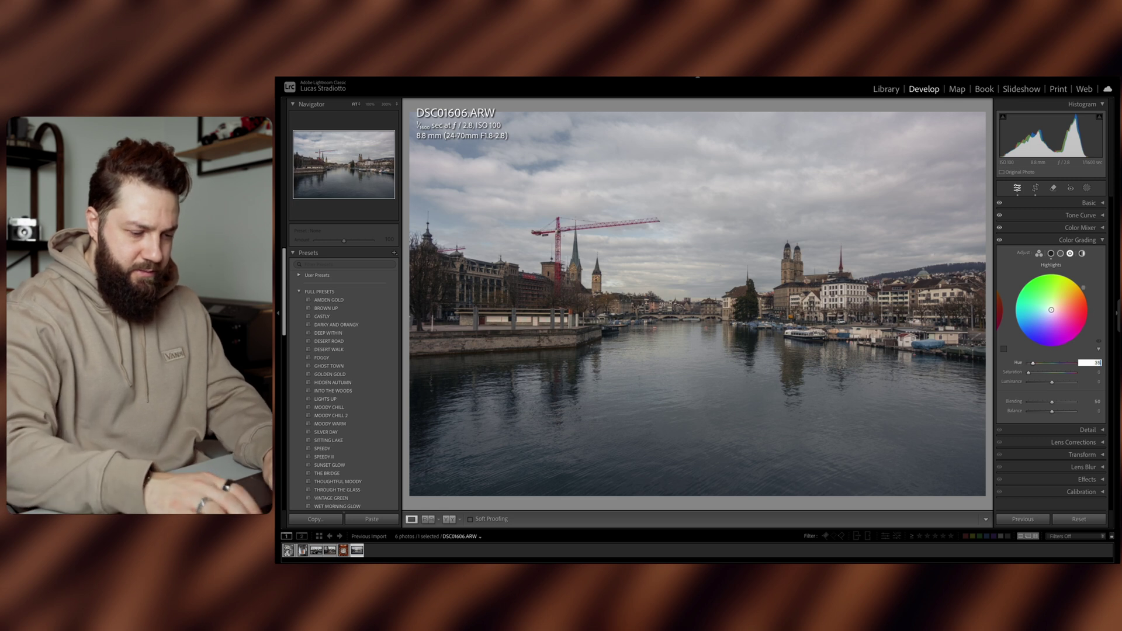
key(Tab)
text(10)
key(Return)
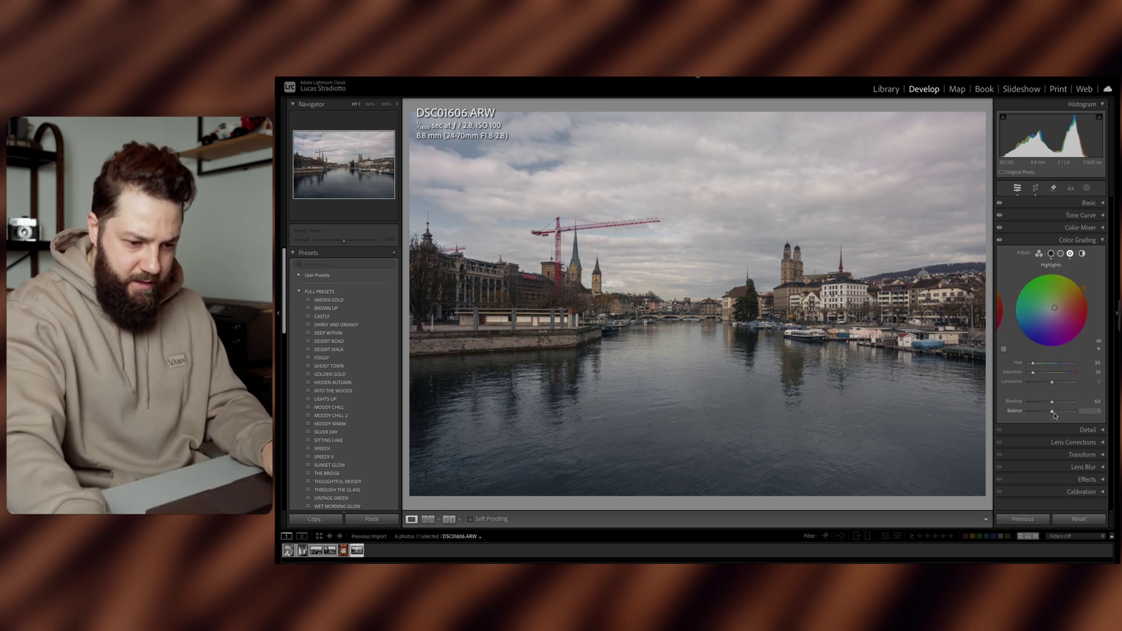
drag(1055, 402, 1066, 408)
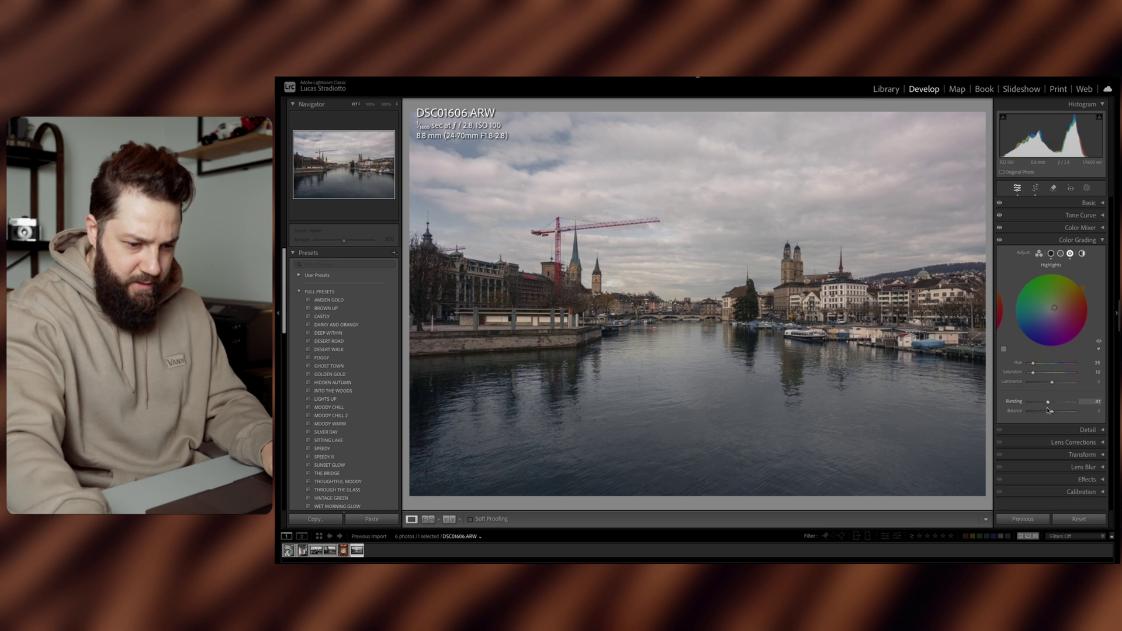
drag(1054, 409, 1055, 409)
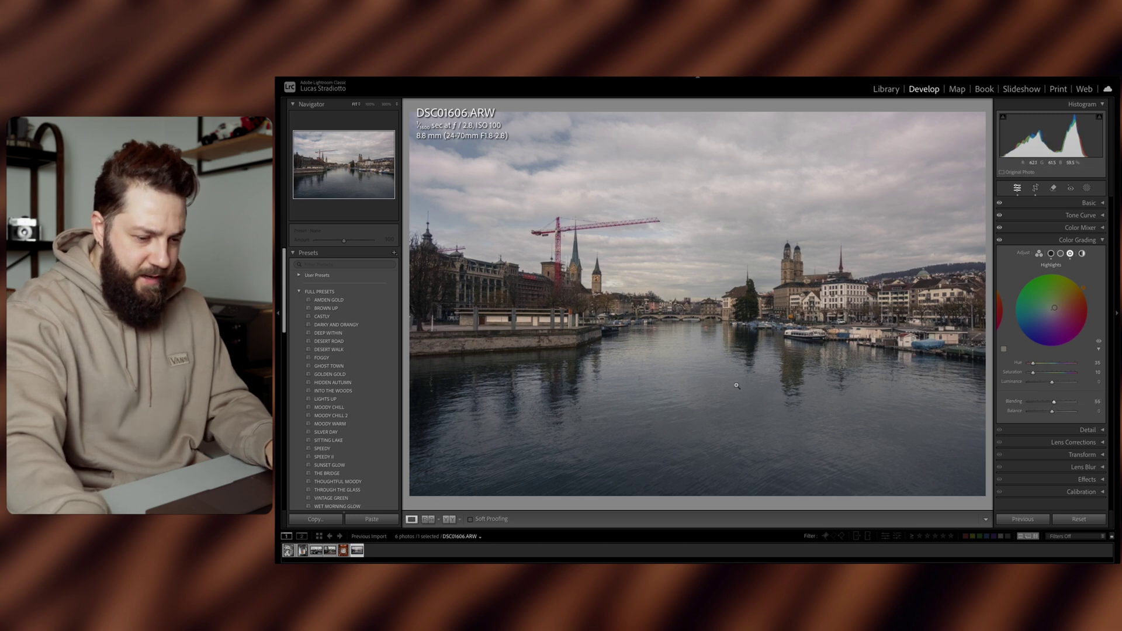
click(1103, 239)
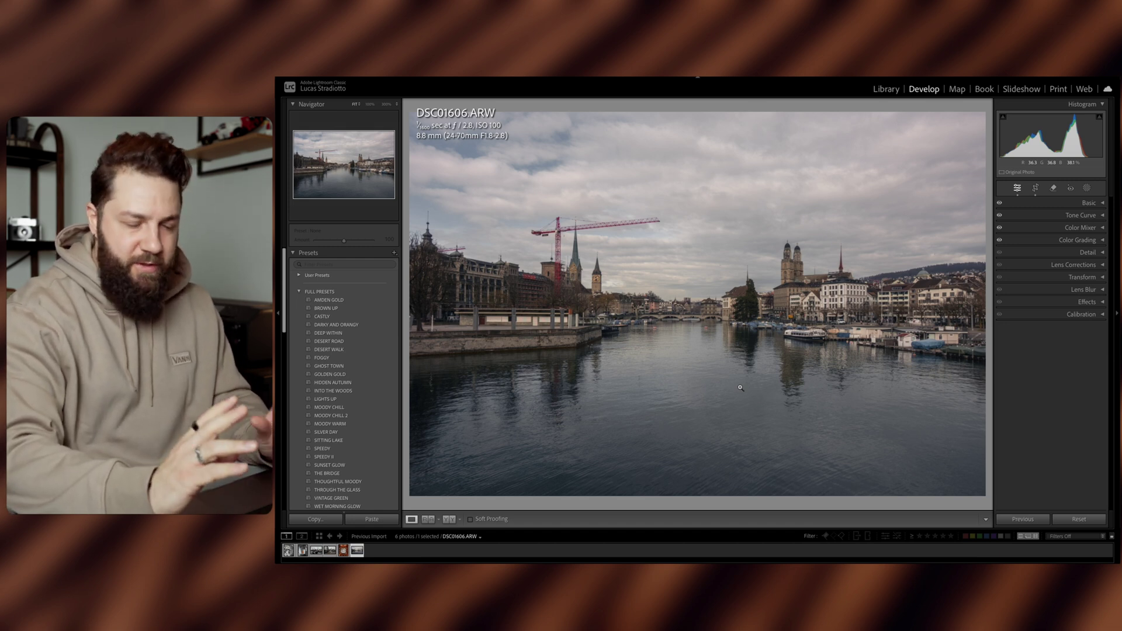
Refine the shadow point on the cityscape photo's tone curve and compare the result with the unedited version.
click(1088, 203)
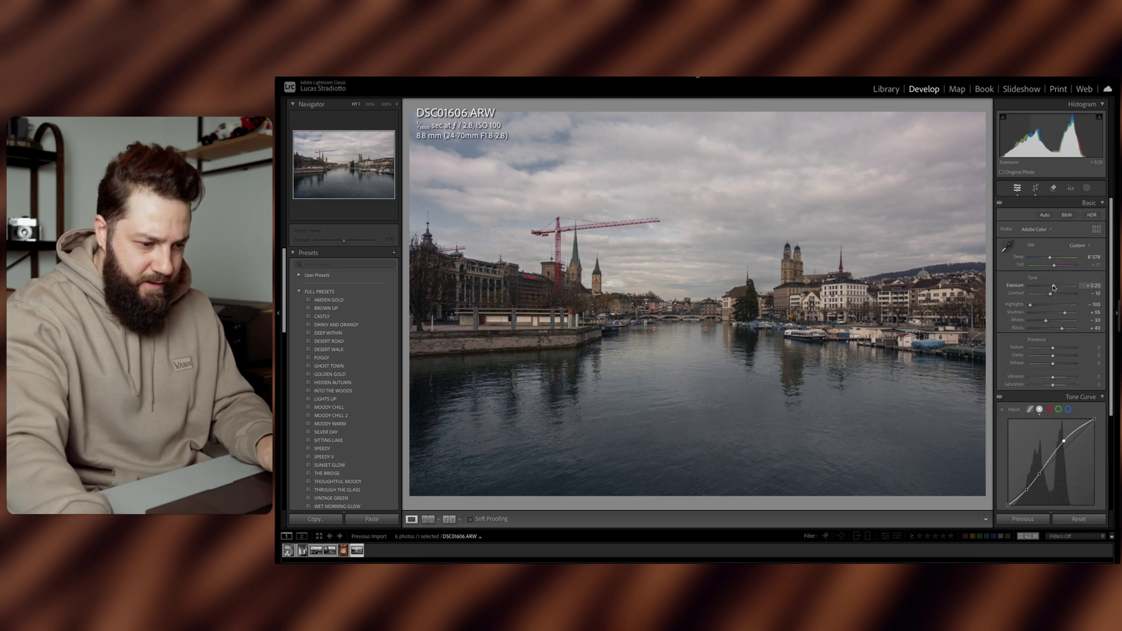
click(1088, 202)
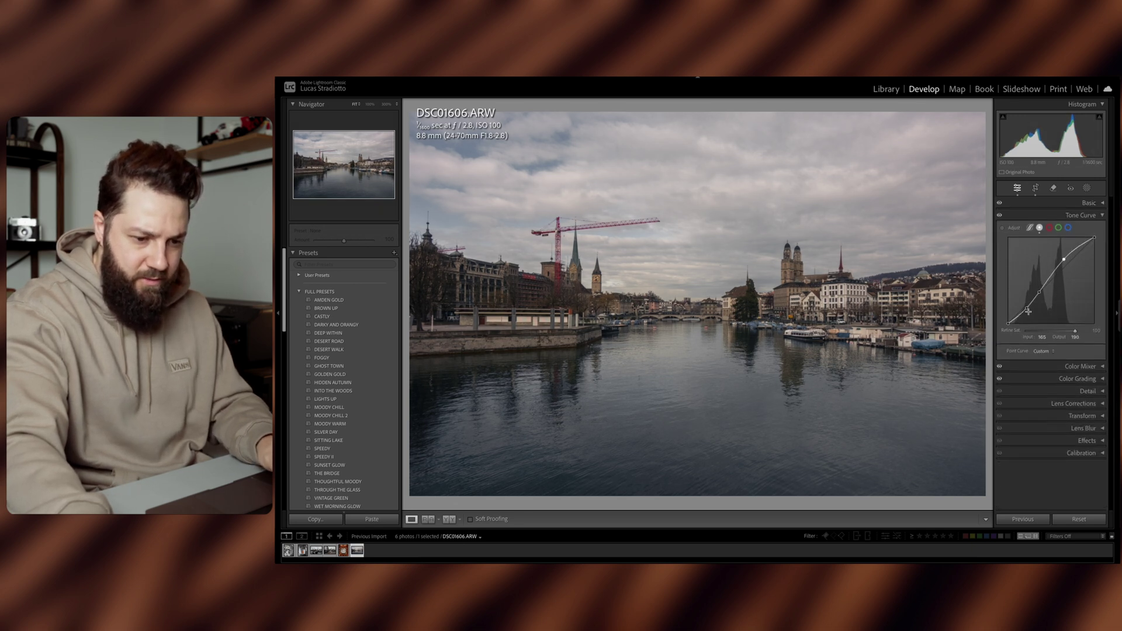
drag(1026, 311, 1026, 314)
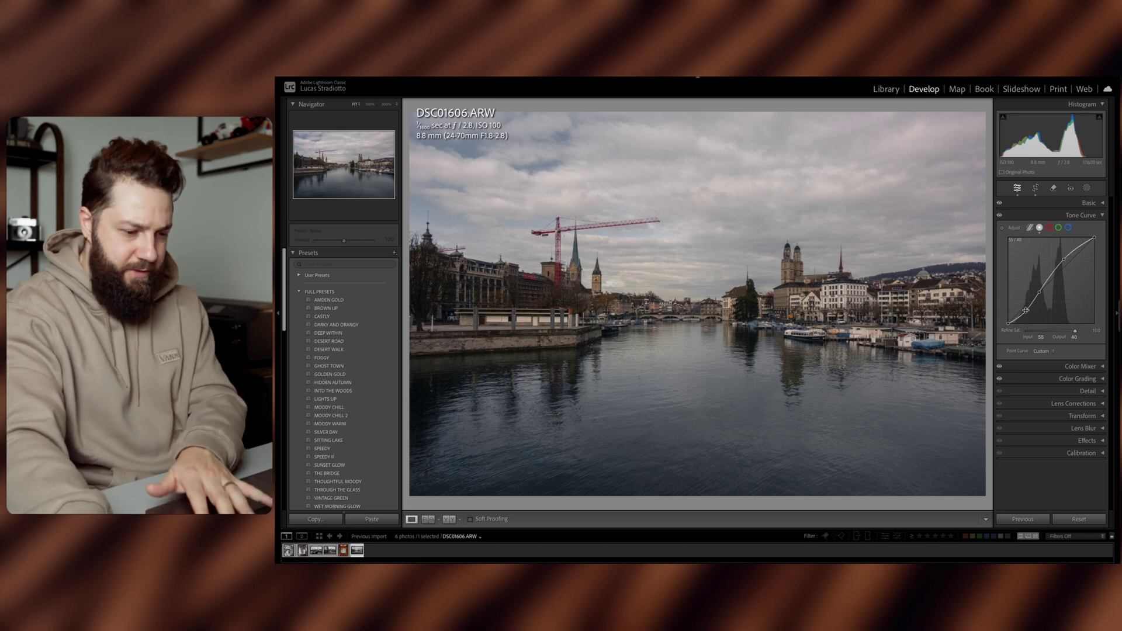
key(backslash)
key(backslash)
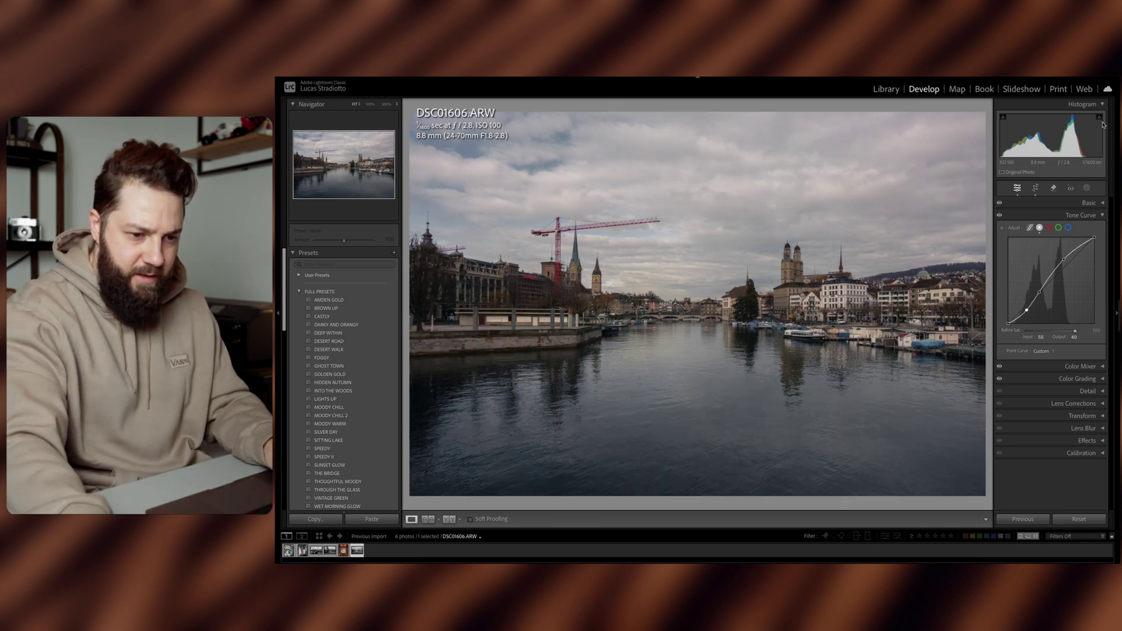
click(1102, 216)
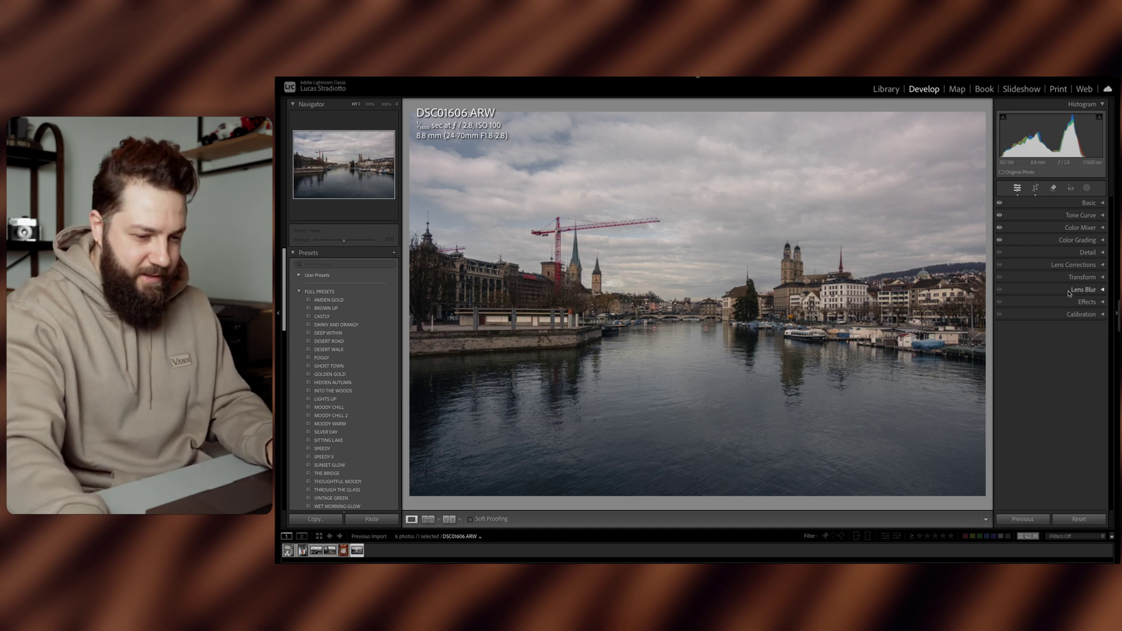
Apply an automatic Upright perspective correction to the cityscape photo.
click(1080, 277)
click(1050, 306)
click(1081, 277)
Calibrate shadow tint to about +5, red primary saturation to about +10 and green primary saturation to about +15, and compare with the original.
click(1081, 314)
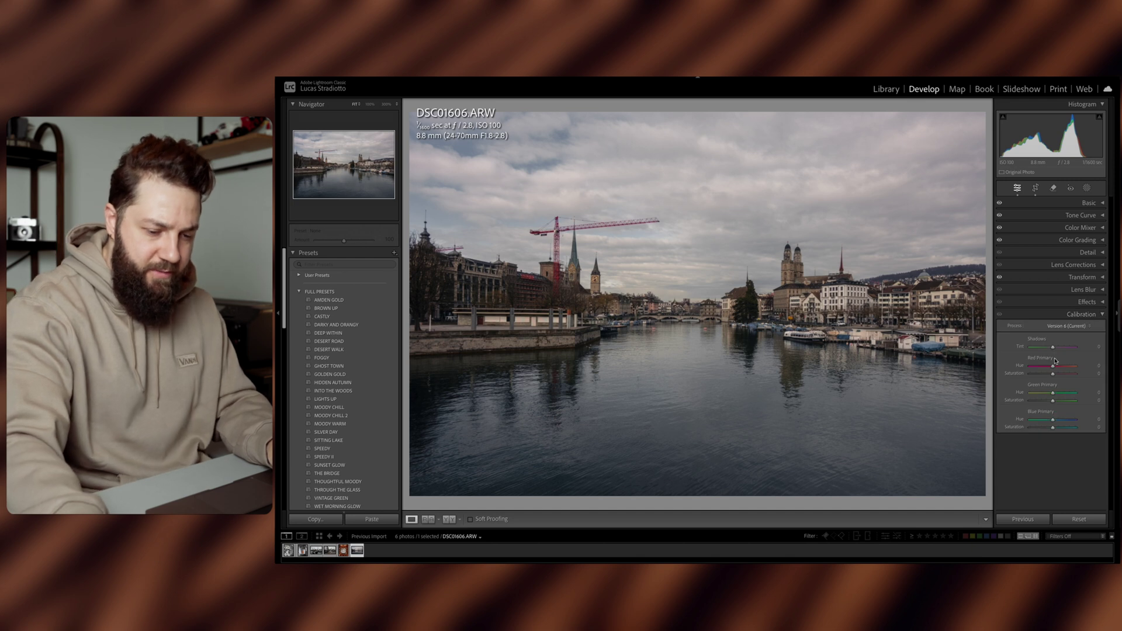
drag(1053, 348, 1055, 349)
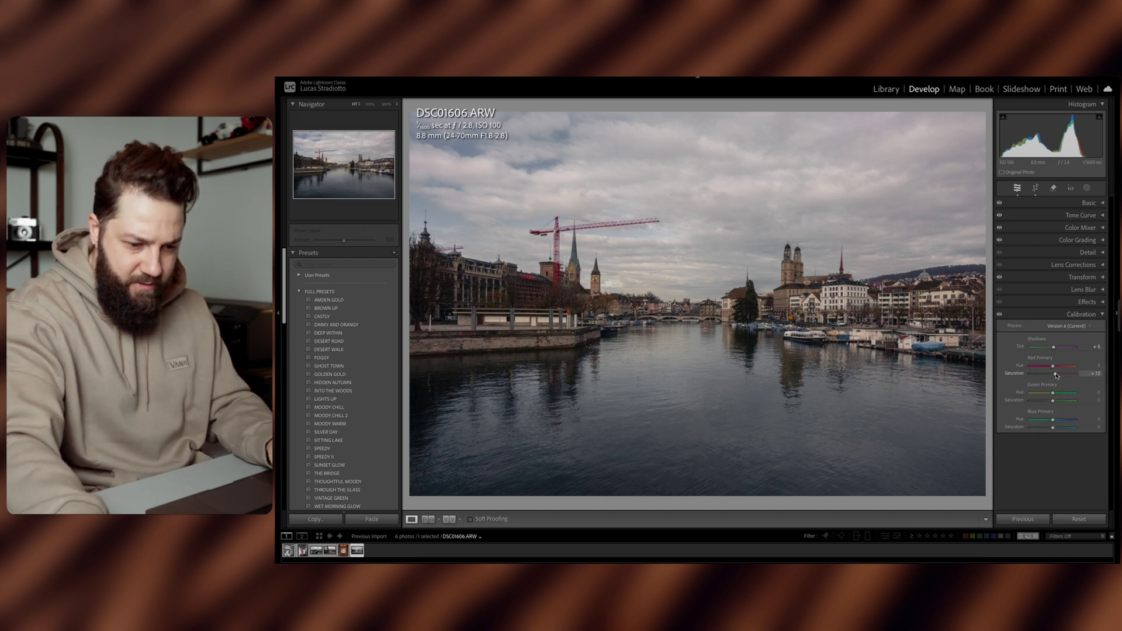
drag(1056, 375, 1055, 402)
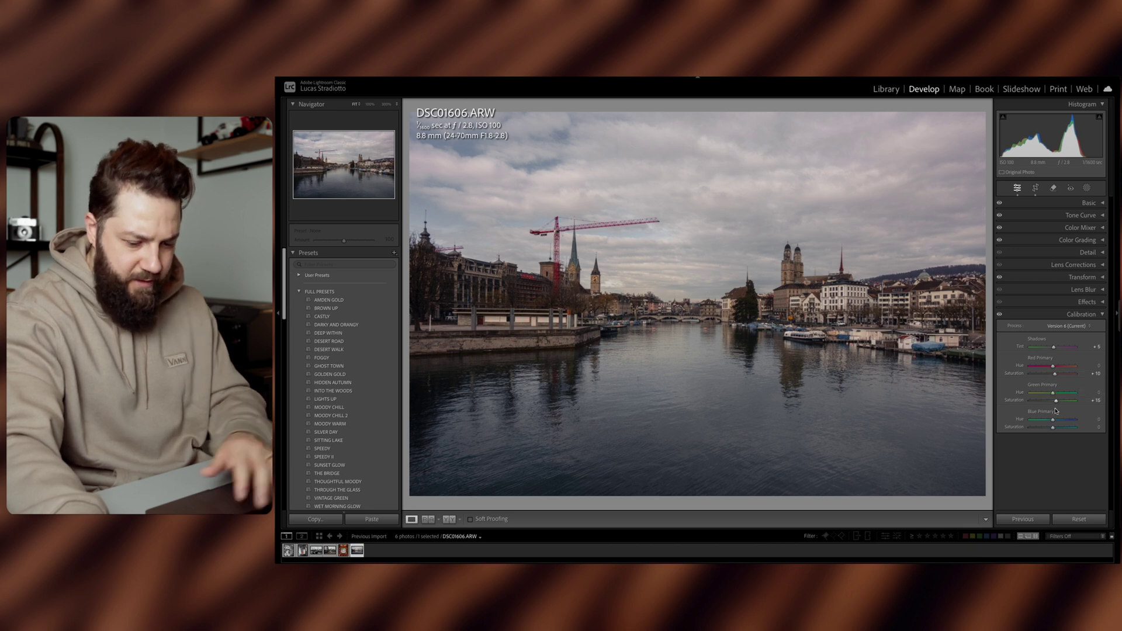
key(backslash)
key(backslash)
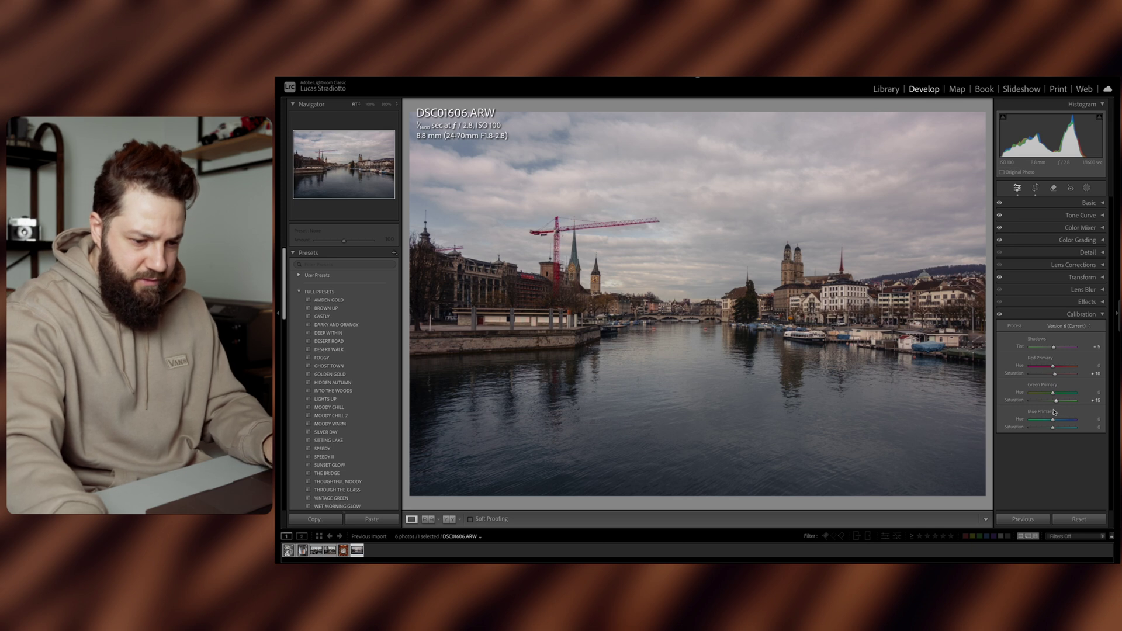
click(1101, 315)
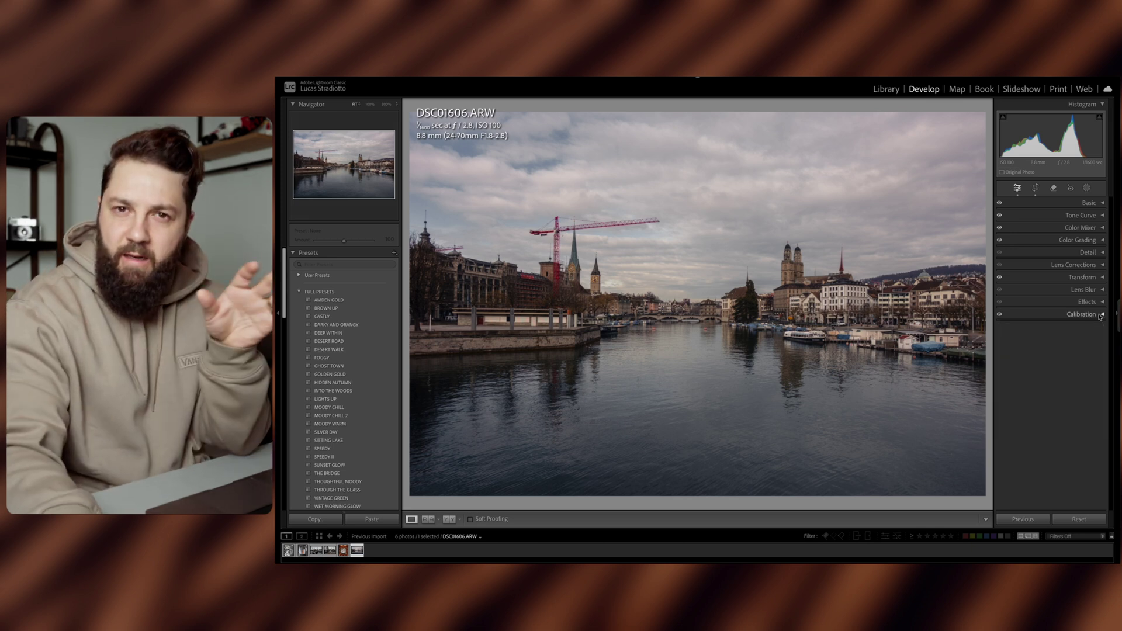
Add a linear gradient mask rising from the photo's bottom edge over the water and lower its exposure to about -1.3.
key(m)
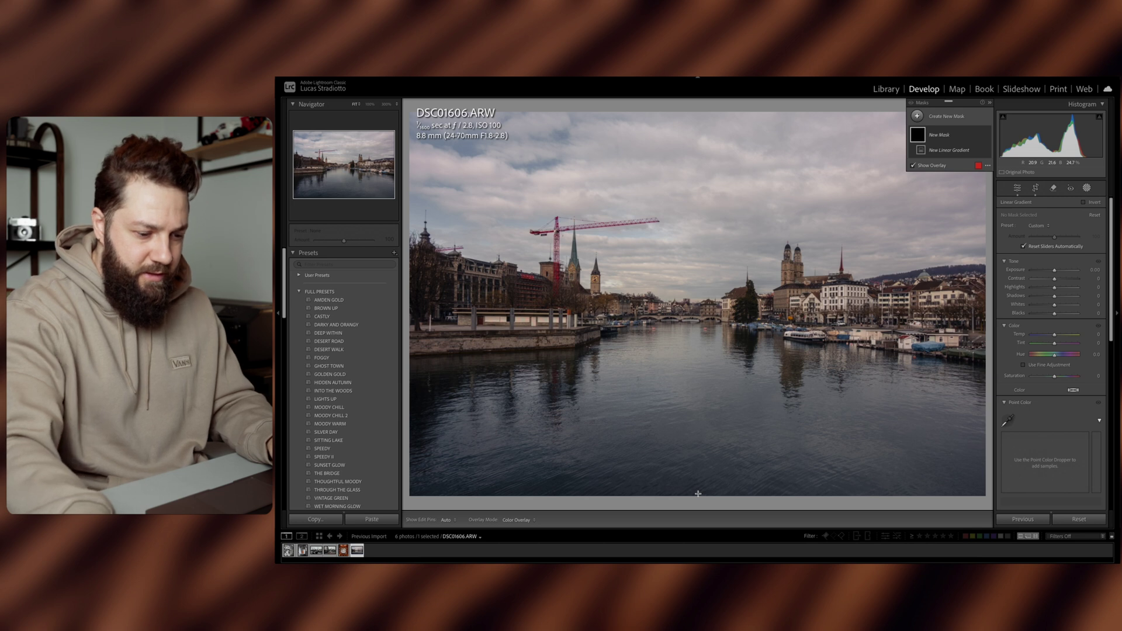
drag(699, 495, 747, 355)
drag(1055, 272, 1045, 271)
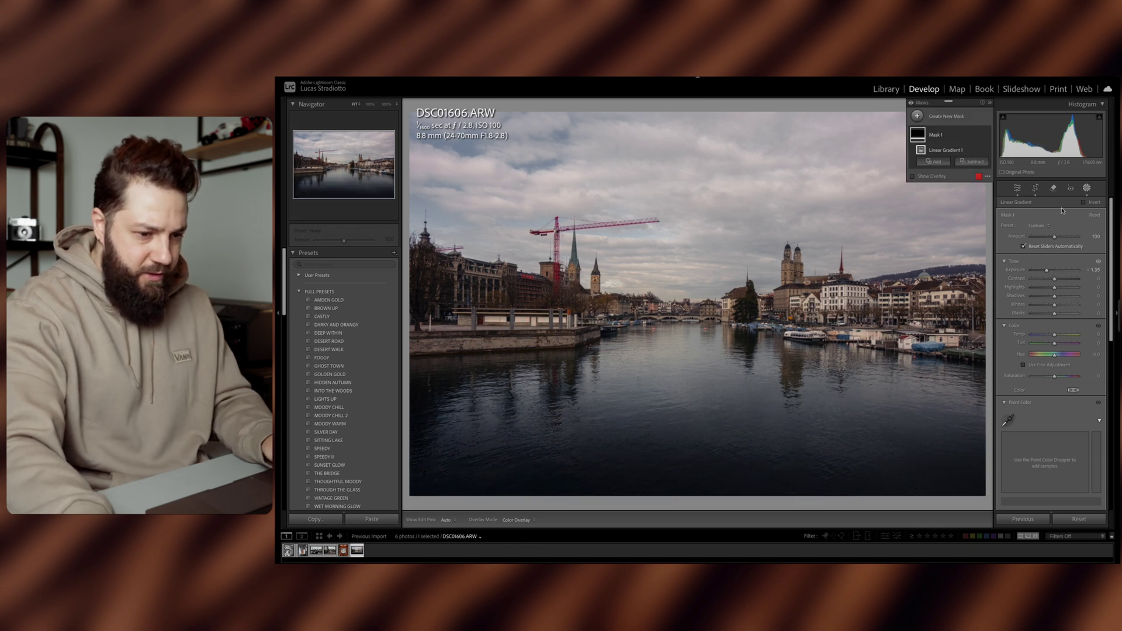
Add a wide, flat radial gradient mask over the buildings along the skyline and raise its exposure to about 0.45.
click(917, 116)
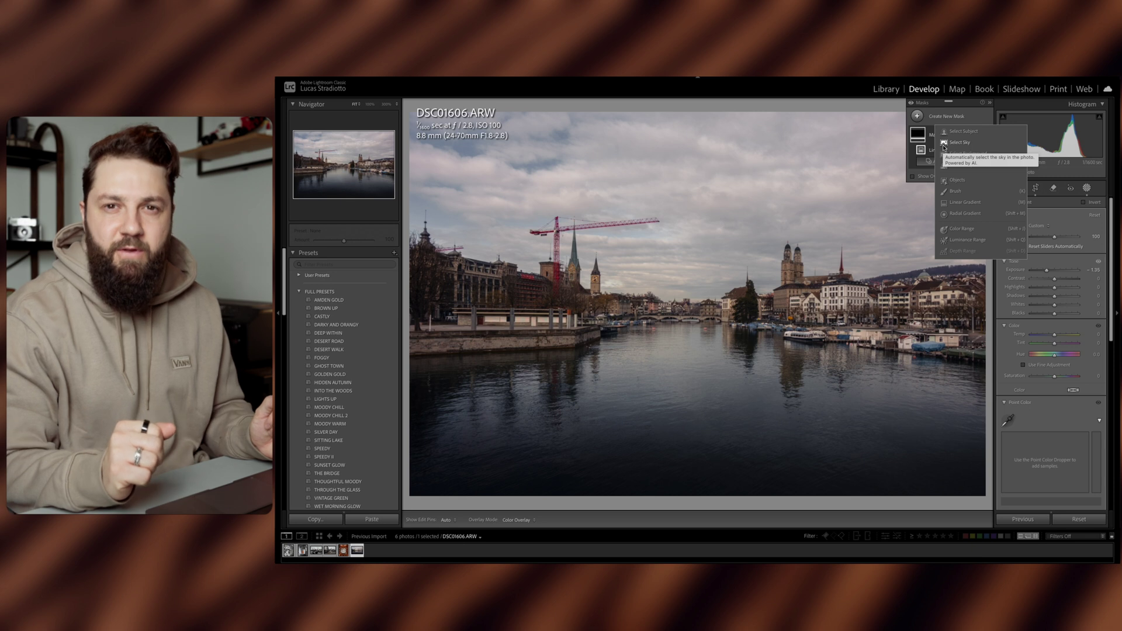
click(964, 213)
drag(496, 285, 698, 307)
drag(698, 218, 696, 205)
drag(1054, 282, 1056, 284)
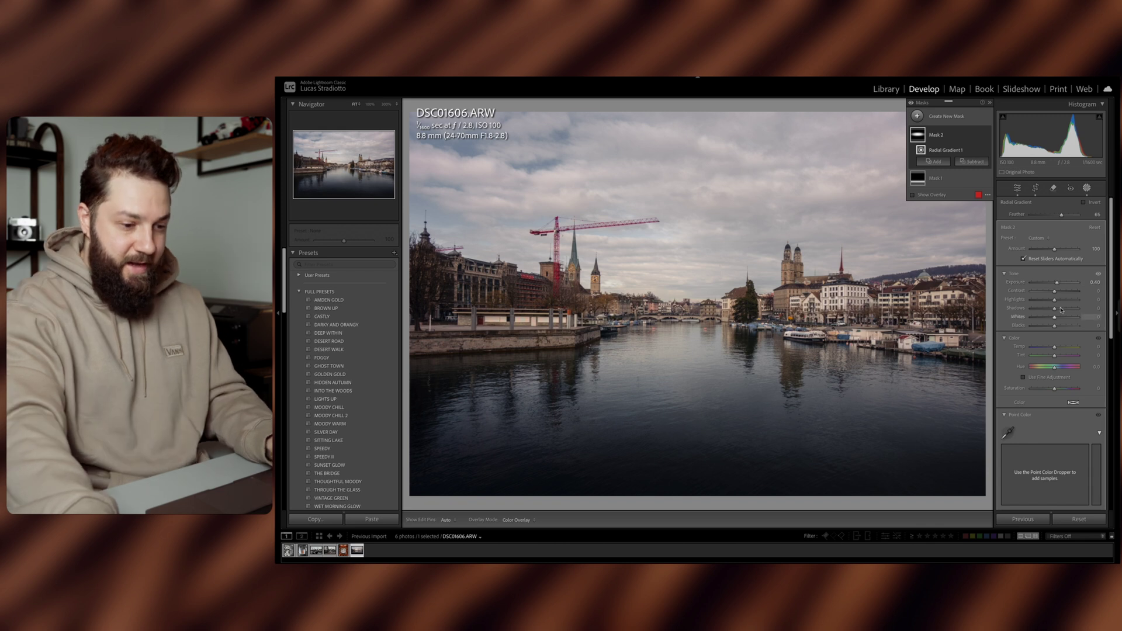
click(1086, 188)
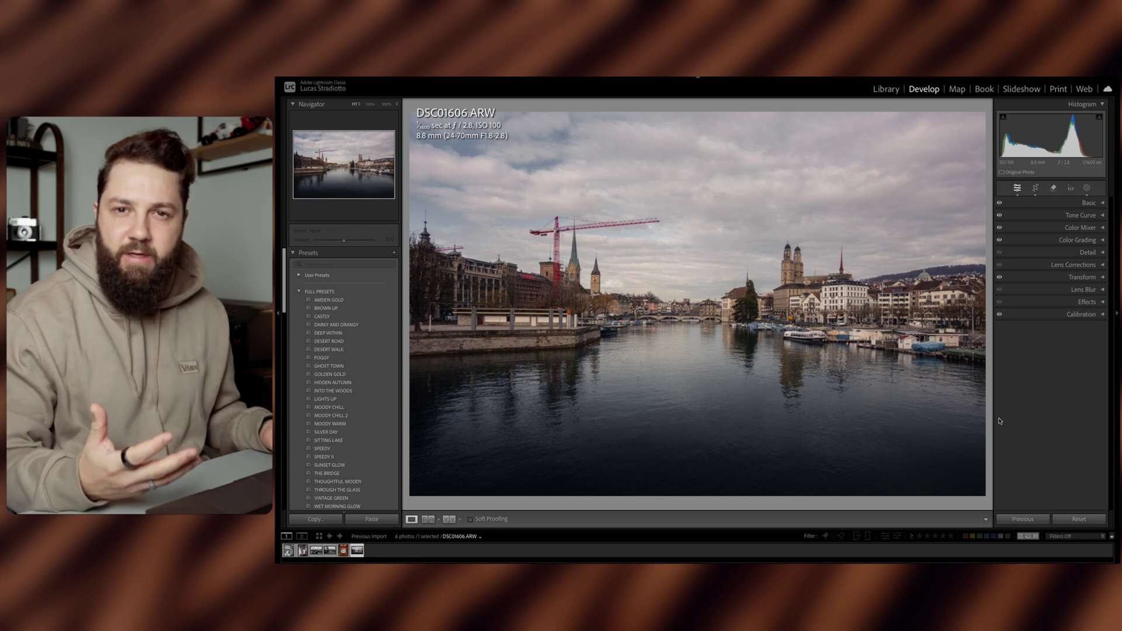
Start an export of the spiral staircase photo DSC01496.ARW and choose the Desktop as the destination folder.
key(Home)
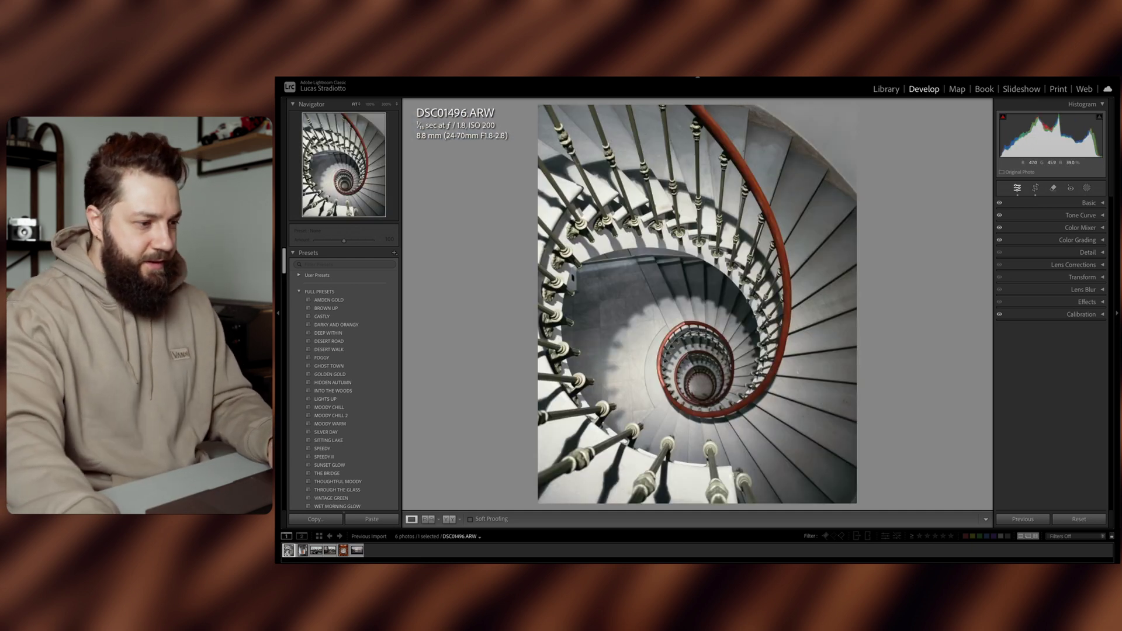
click(360, 76)
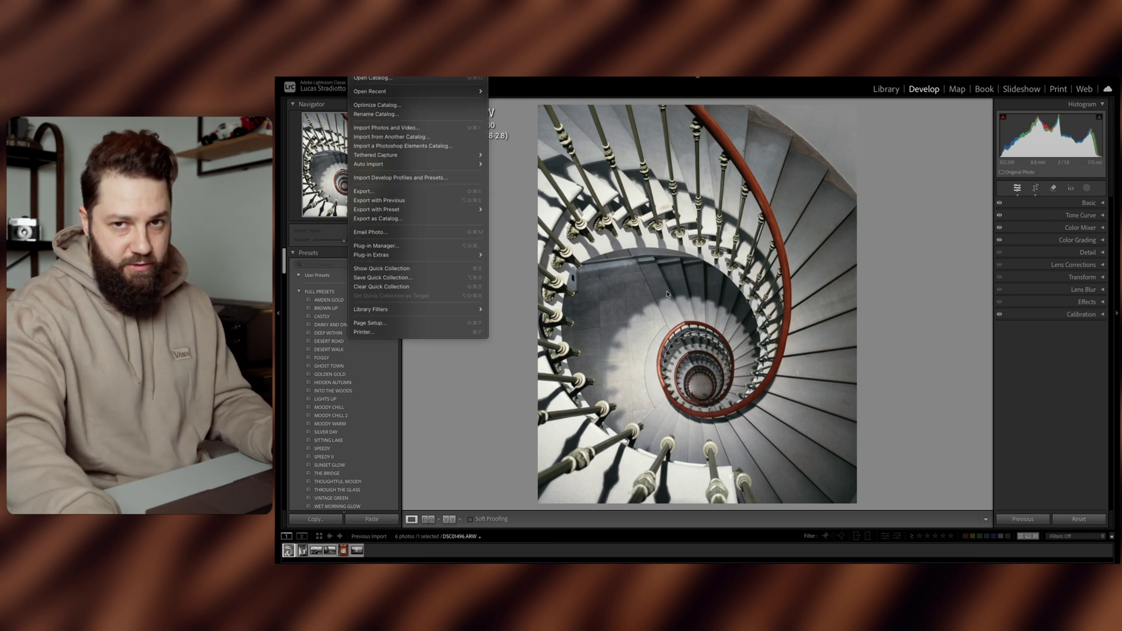
key(super+shift+e)
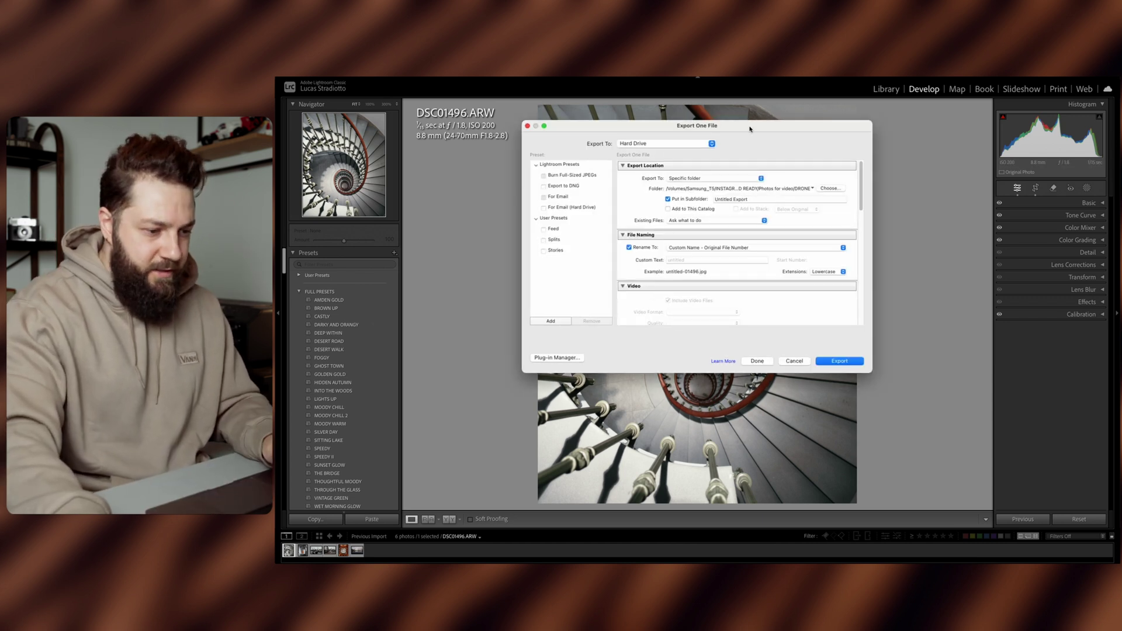
drag(751, 130, 739, 135)
click(816, 193)
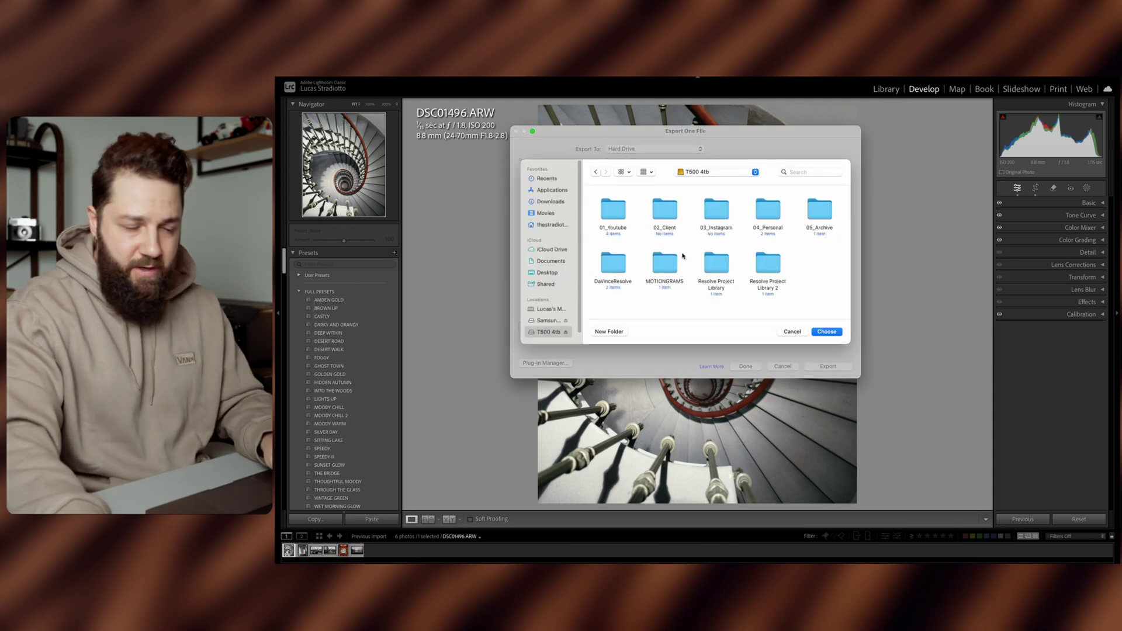
click(547, 273)
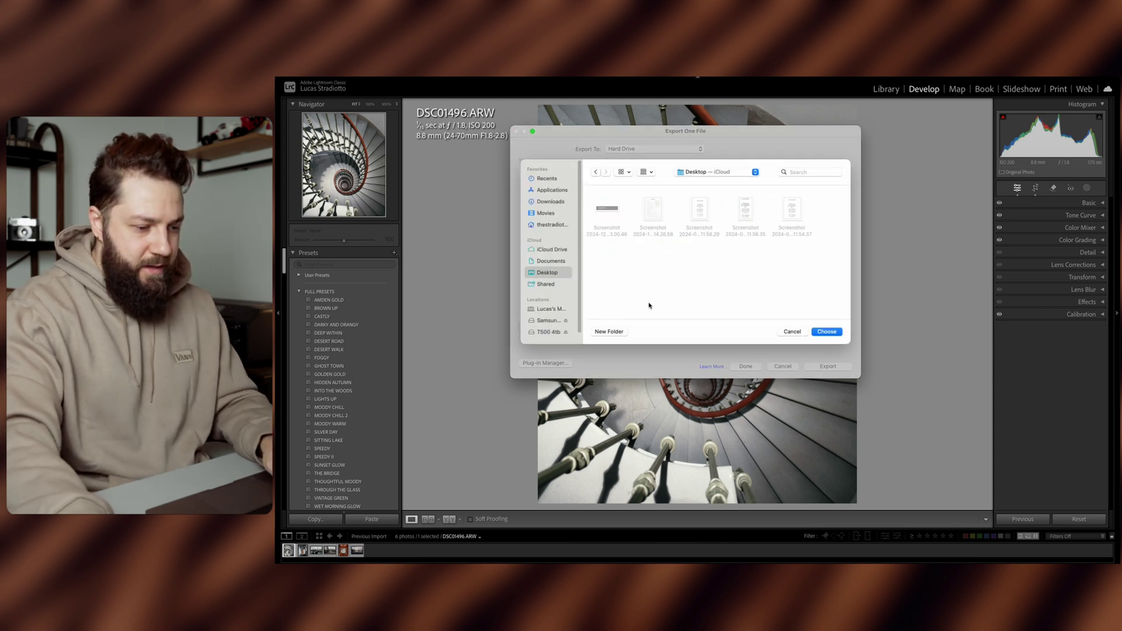
click(833, 332)
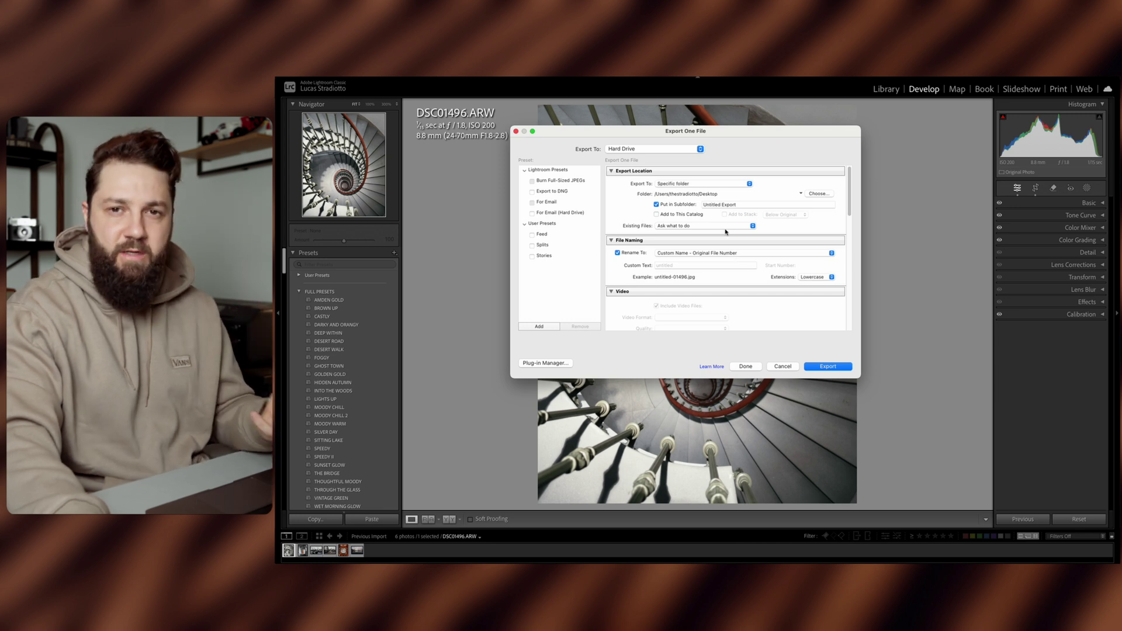
Review the naming, file, sizing and metadata export settings, export the staircase photo as a JPEG, and select the exported file.
scroll(631, 227, down, 2)
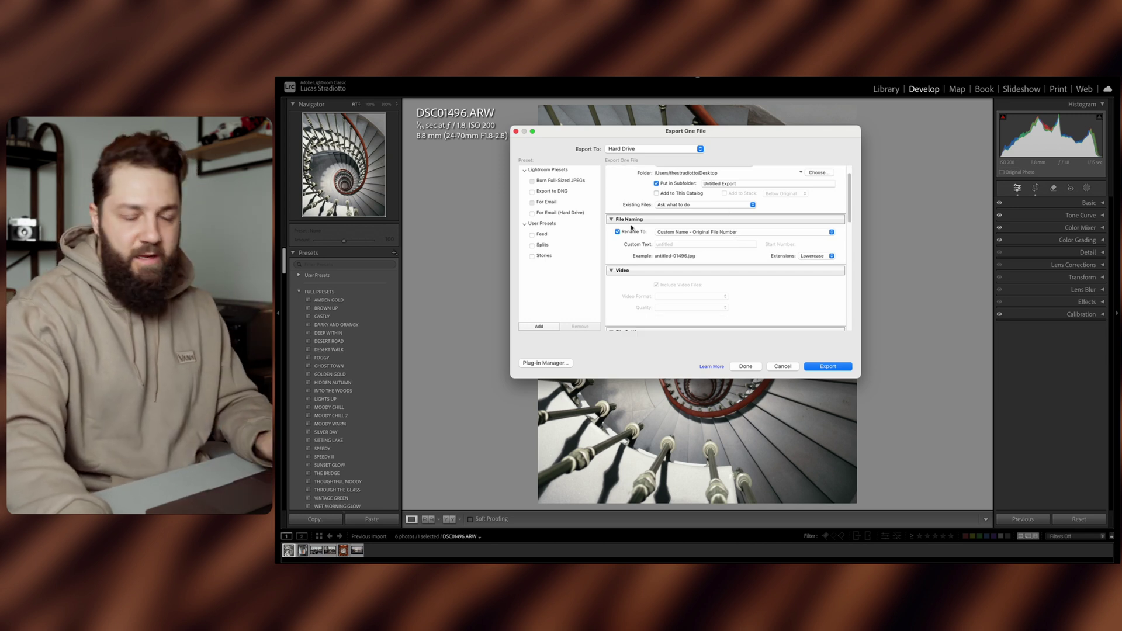
scroll(652, 248, down, 10)
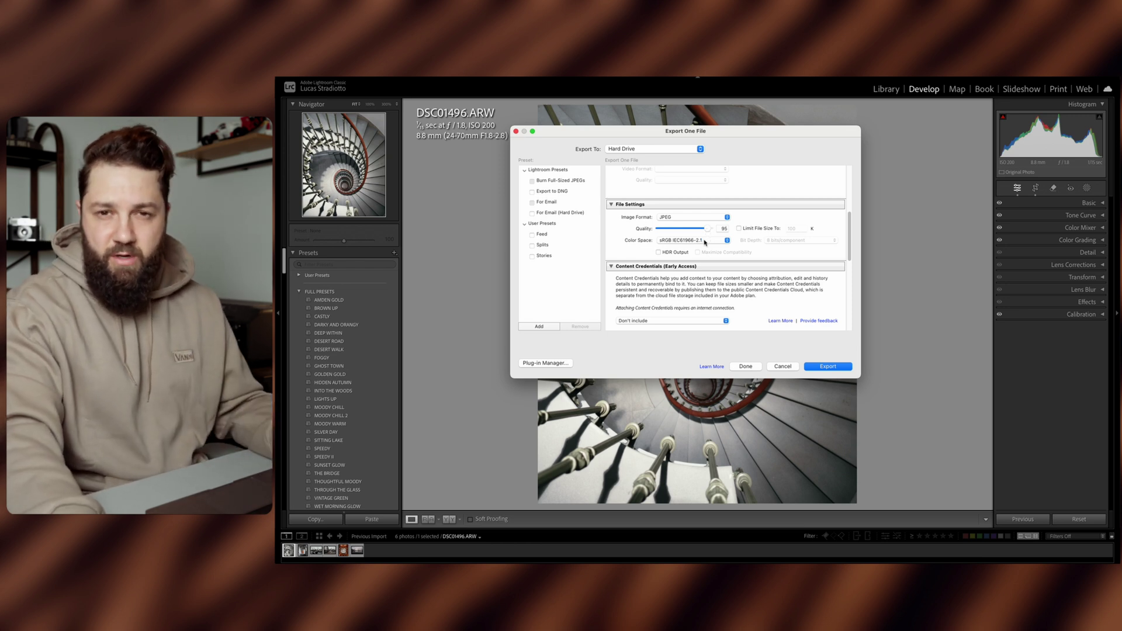
scroll(704, 242, down, 10)
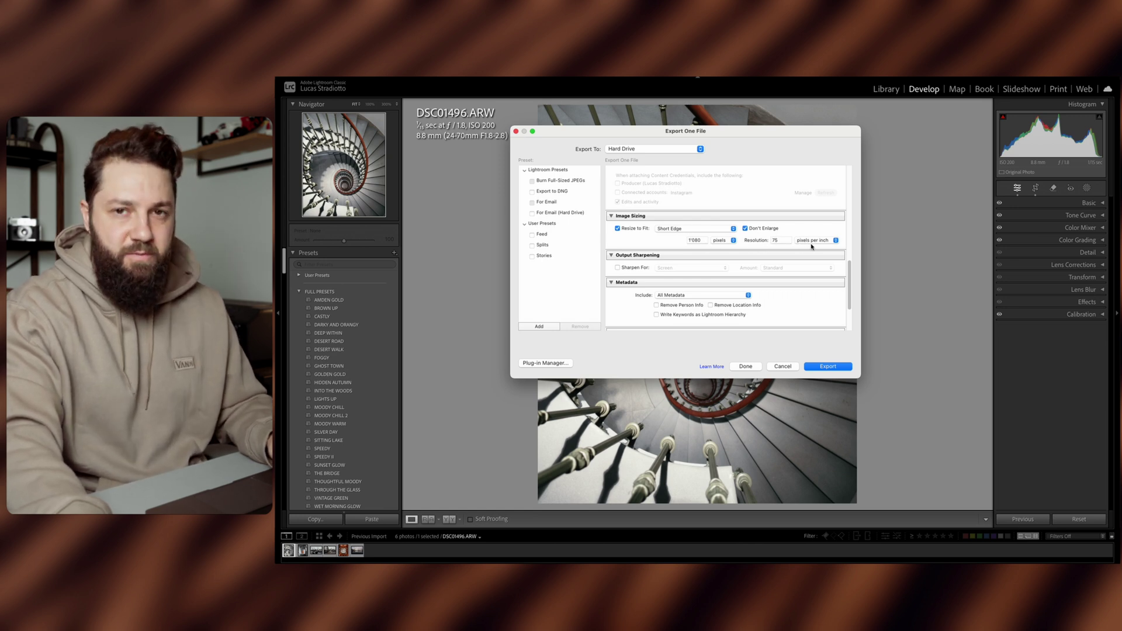
scroll(812, 246, up, 10)
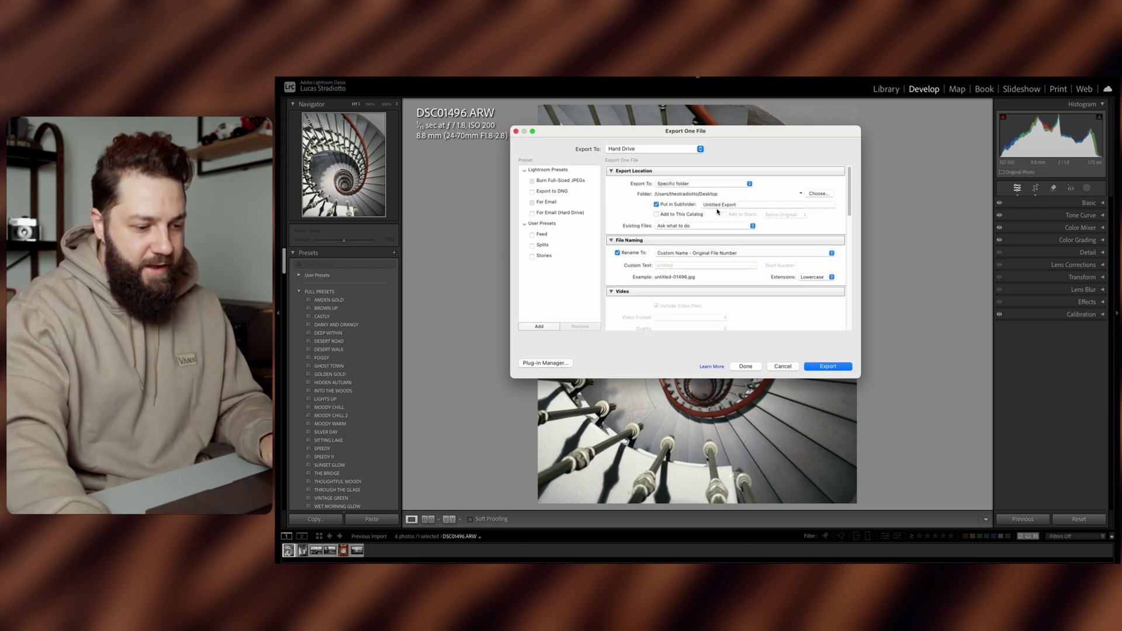
click(831, 367)
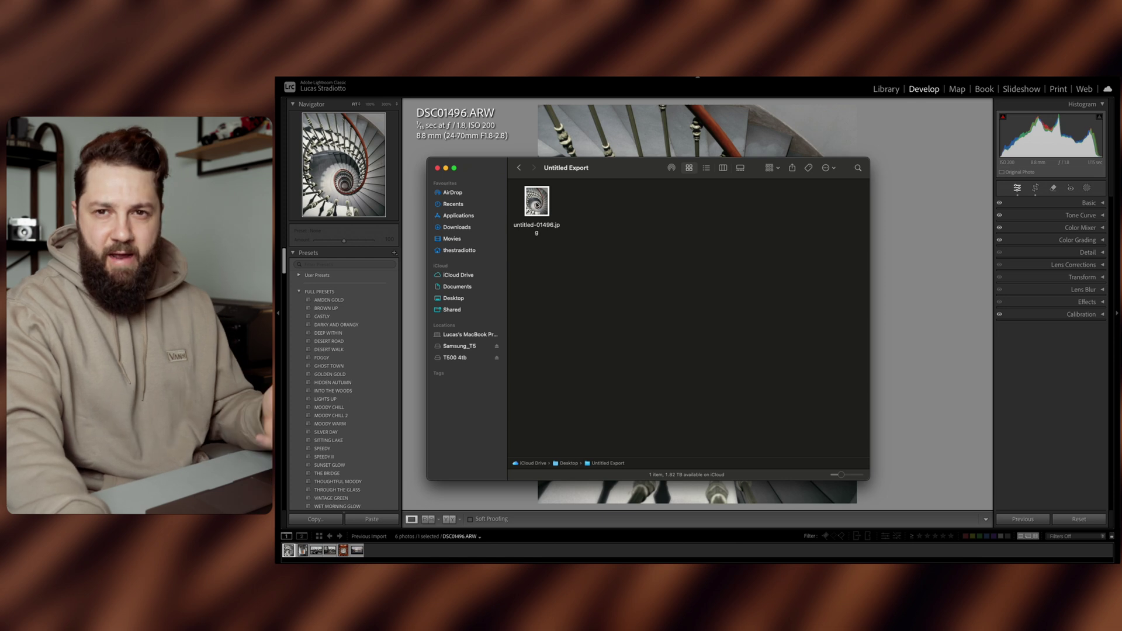
click(537, 204)
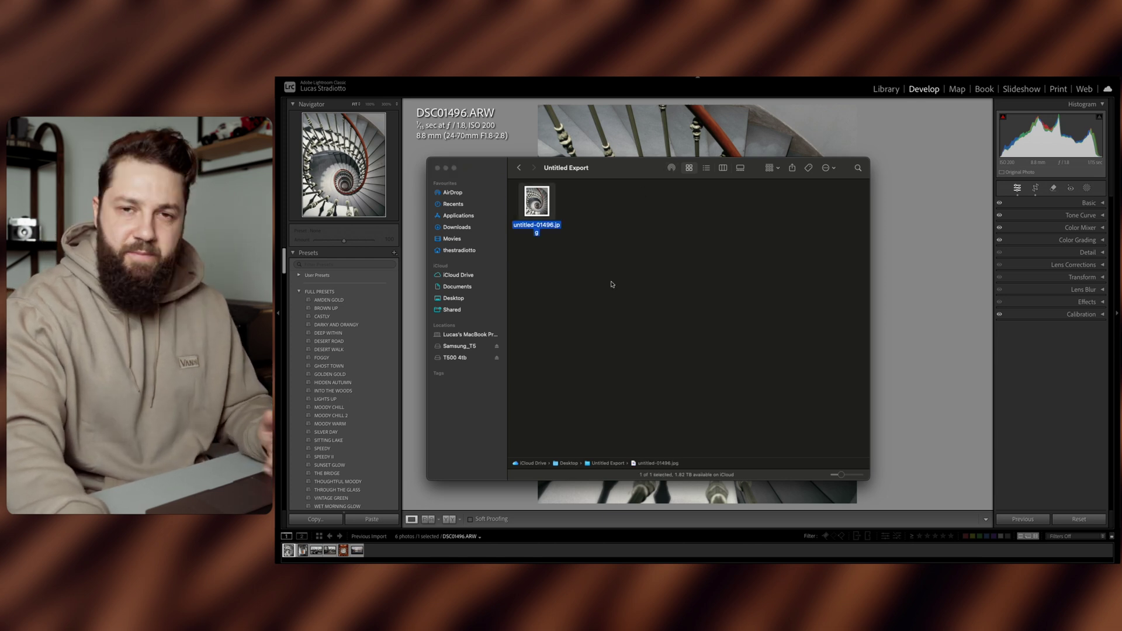